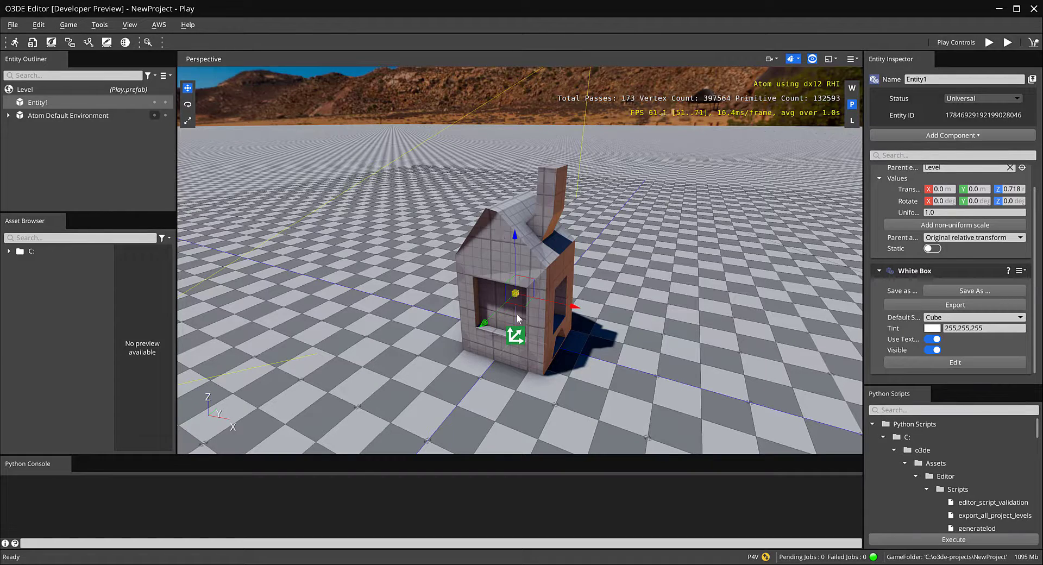
{"action": "left_click_drag", "start_coordinate": [595, 264], "coordinate": [623, 236], "text": "alt"}
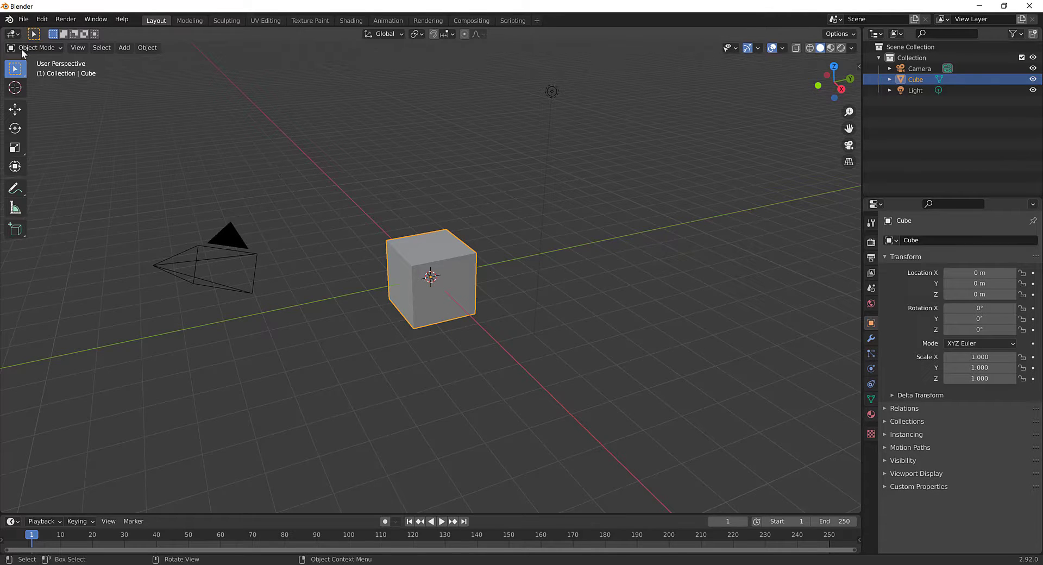
Step: Switch to Blender and start a new scene from the General template
{"action": "left_click", "coordinate": [23, 19]}
{"action": "mouse_move", "coordinate": [38, 32]}
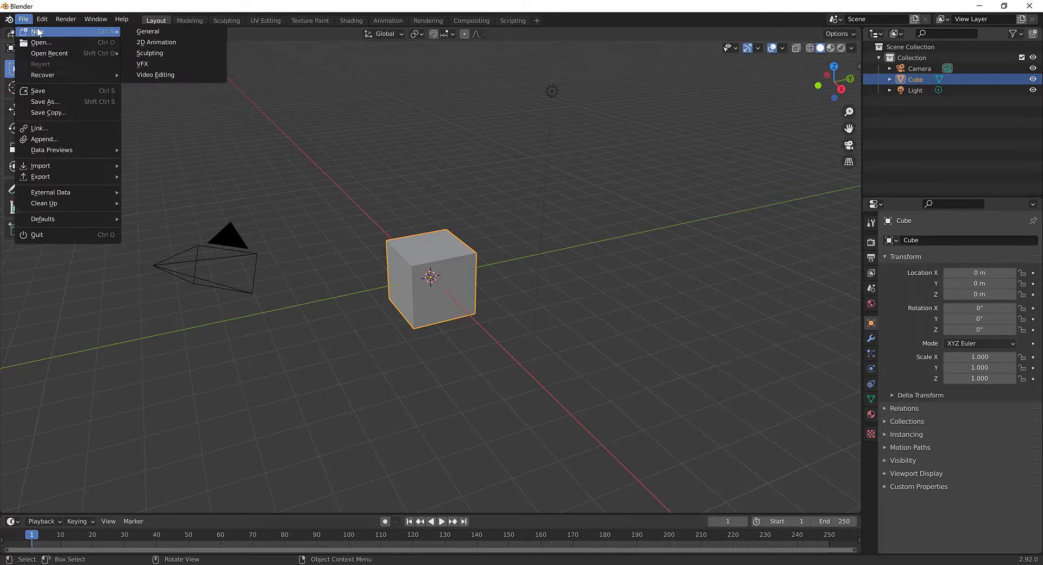
{"action": "left_click", "coordinate": [148, 31]}
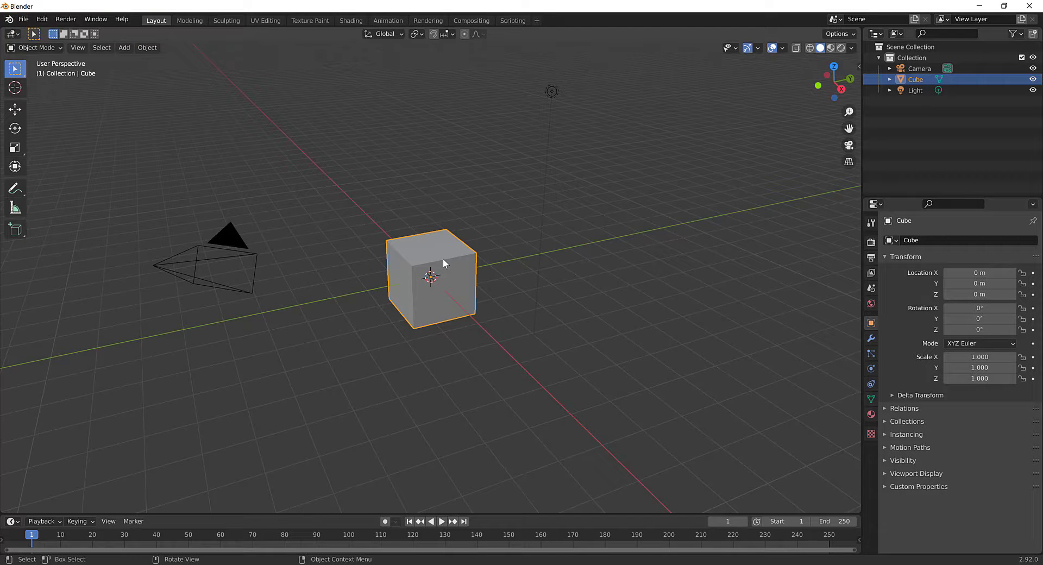
{"action": "middle_click_drag", "start_coordinate": [410, 188], "coordinate": [440, 202]}
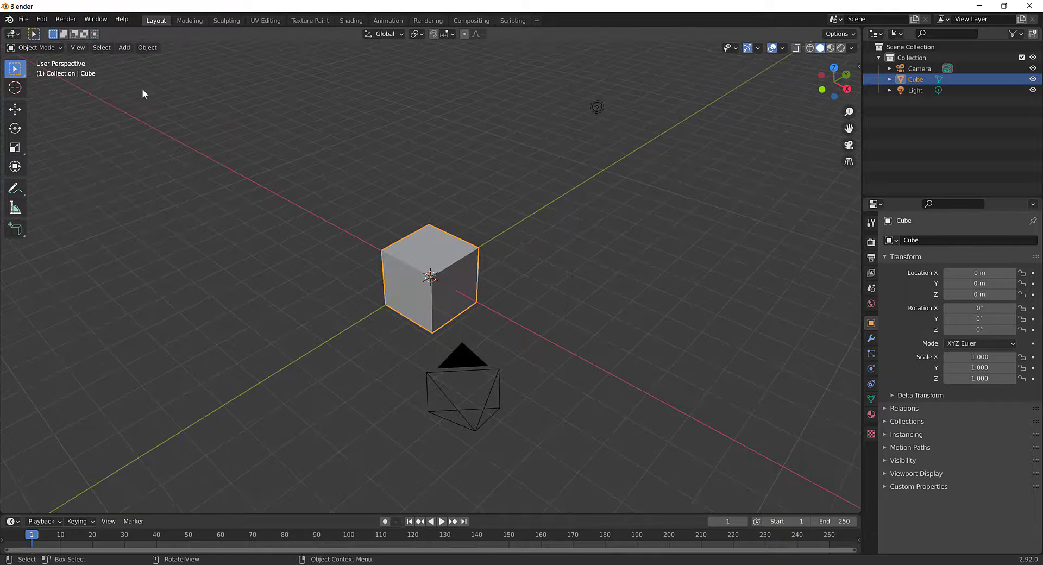
Step: Examine the Keymap preferences for mouse selection and Tab for Pie Menu, and look at the mode pie menu on the cube
{"action": "left_click", "coordinate": [42, 19]}
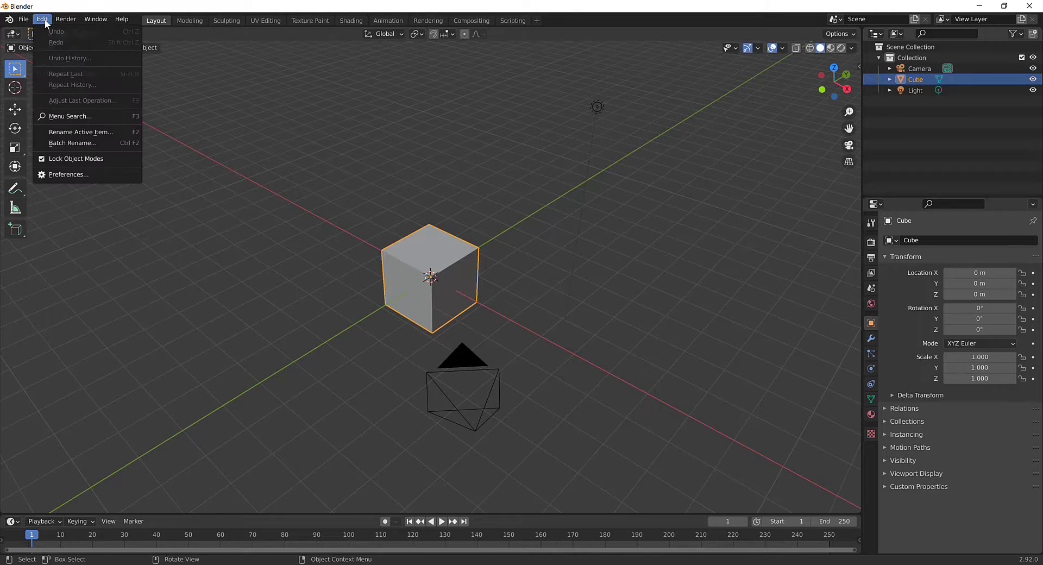
{"action": "left_click", "coordinate": [82, 175]}
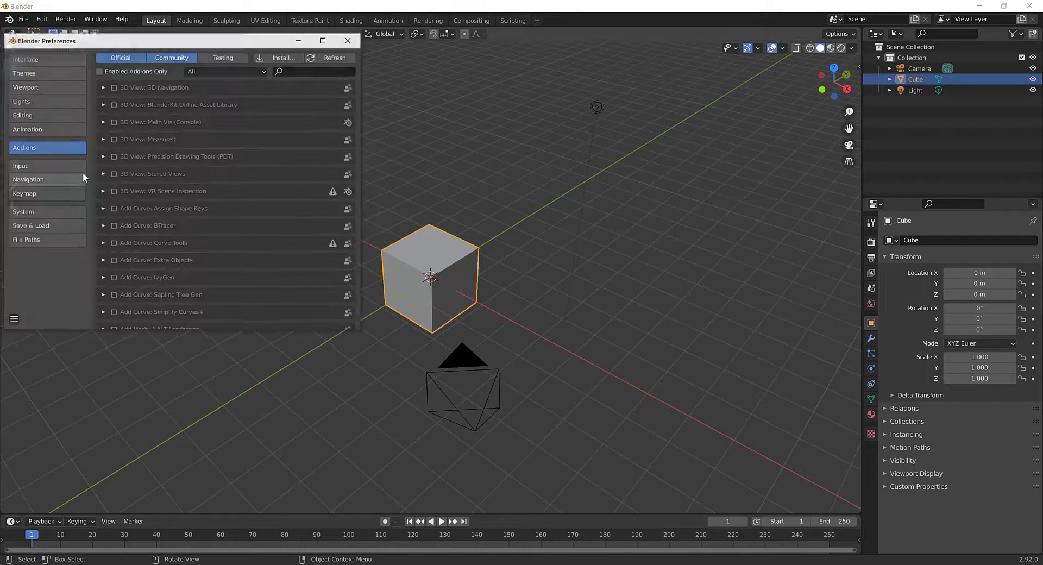
{"action": "left_click", "coordinate": [29, 192]}
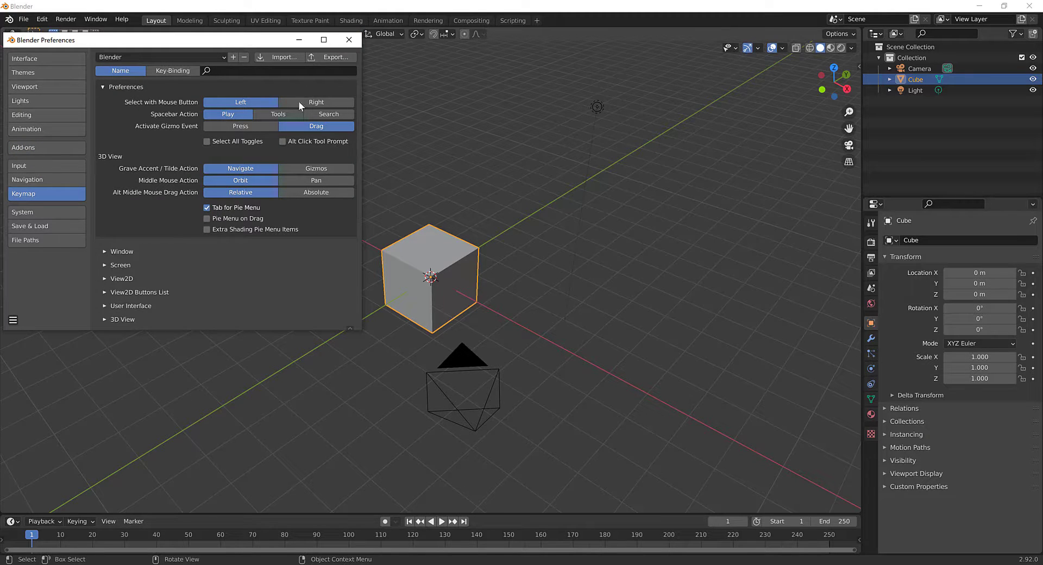
{"action": "left_click", "coordinate": [350, 41]}
{"action": "key", "text": "Tab"}
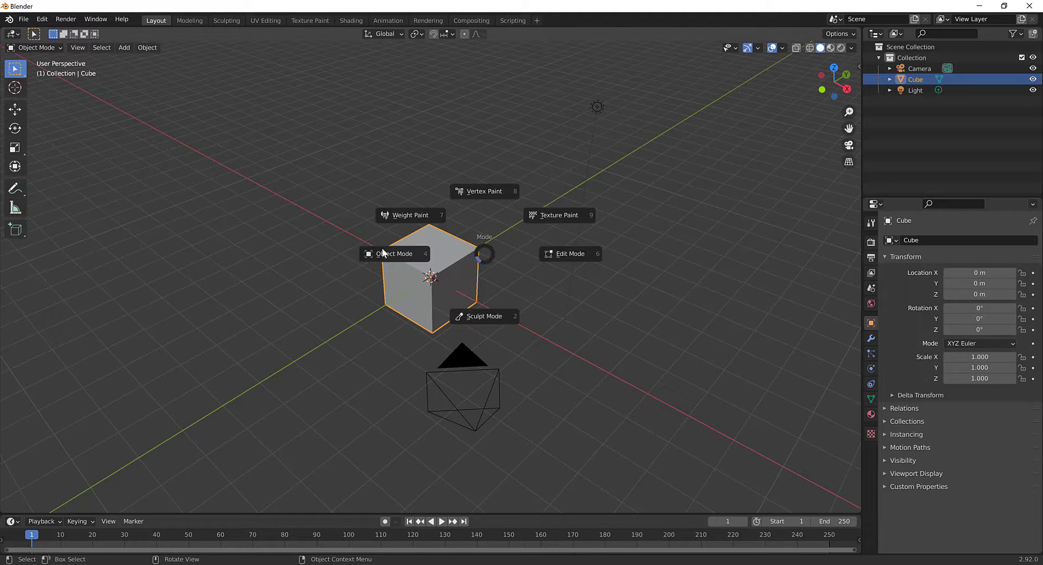
{"action": "left_click", "coordinate": [448, 288]}
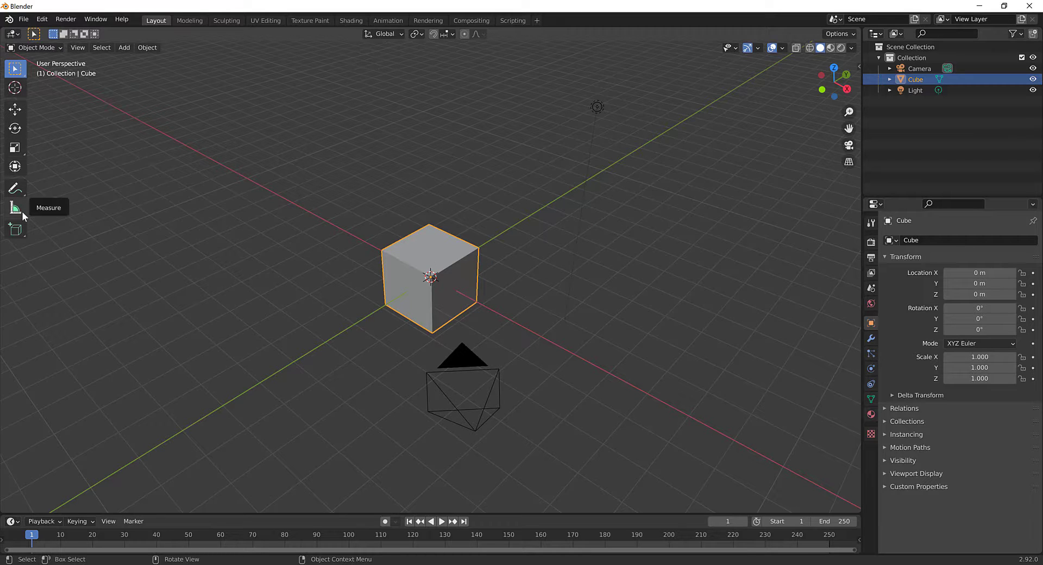
Step: Hide the 3D viewport's toolbar and show it again, twice
{"action": "key", "text": "t"}
{"action": "key", "text": "t"}
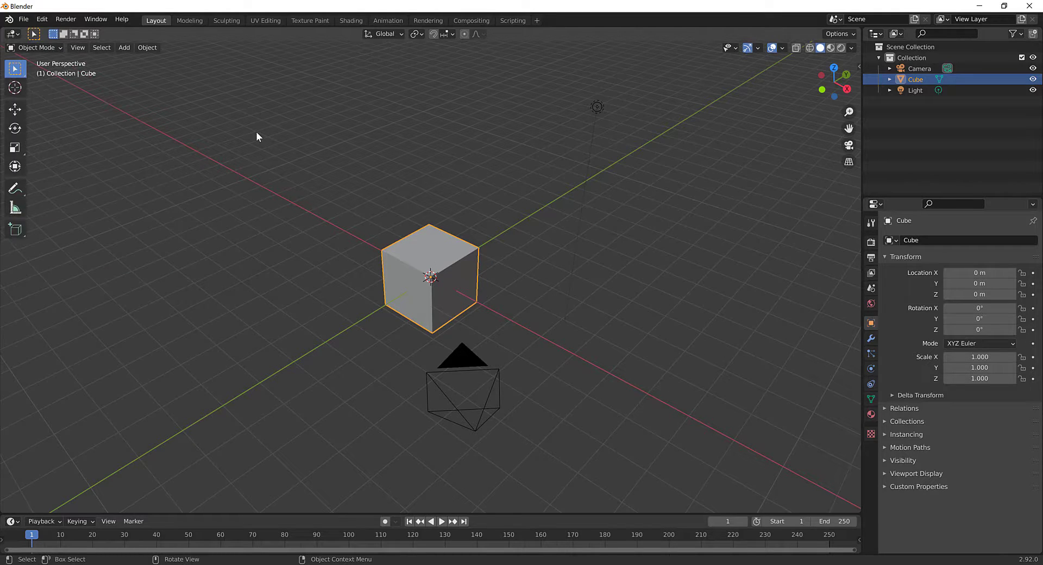
{"action": "key", "text": "t"}
{"action": "key", "text": "t"}
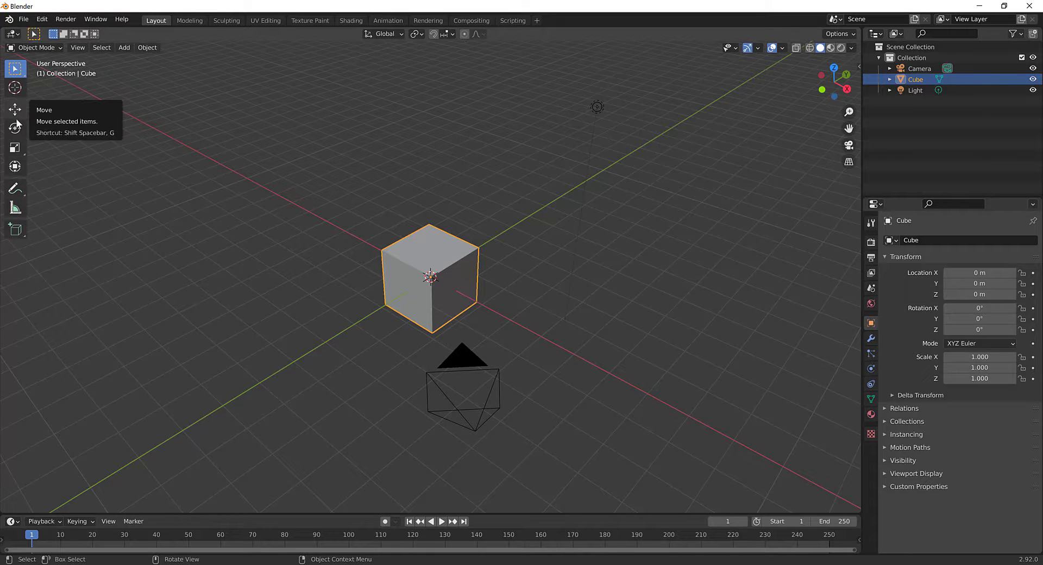
Step: Examine the default cube from above and from low side angles, near and far
{"action": "middle_click_drag", "start_coordinate": [517, 273], "coordinate": [455, 247]}
{"action": "scroll", "coordinate": [408, 280], "scroll_direction": "up", "scroll_amount": 5}
{"action": "scroll", "coordinate": [407, 279], "scroll_direction": "down", "scroll_amount": 4}
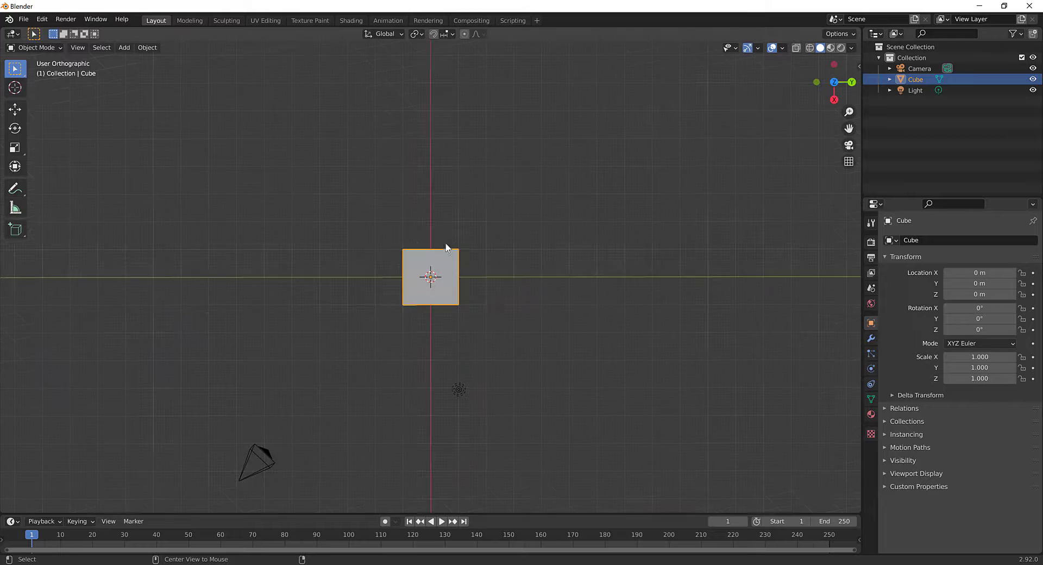
{"action": "middle_click_drag", "start_coordinate": [422, 319], "coordinate": [402, 311]}
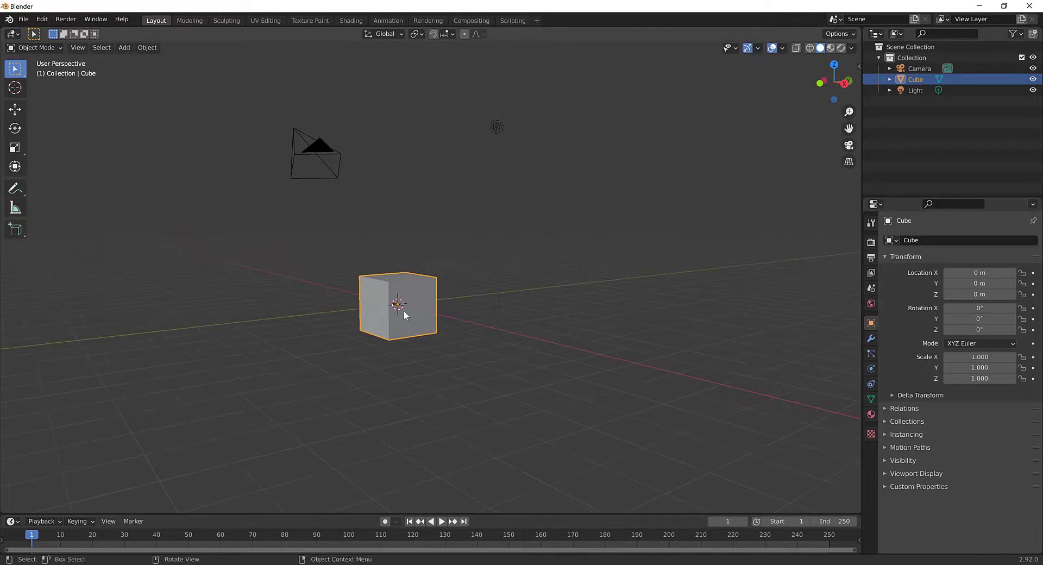
{"action": "scroll", "coordinate": [403, 311], "scroll_direction": "up", "scroll_amount": 3}
{"action": "scroll", "coordinate": [375, 325], "scroll_direction": "down", "scroll_amount": 5}
{"action": "scroll", "coordinate": [375, 324], "scroll_direction": "up", "scroll_amount": 5}
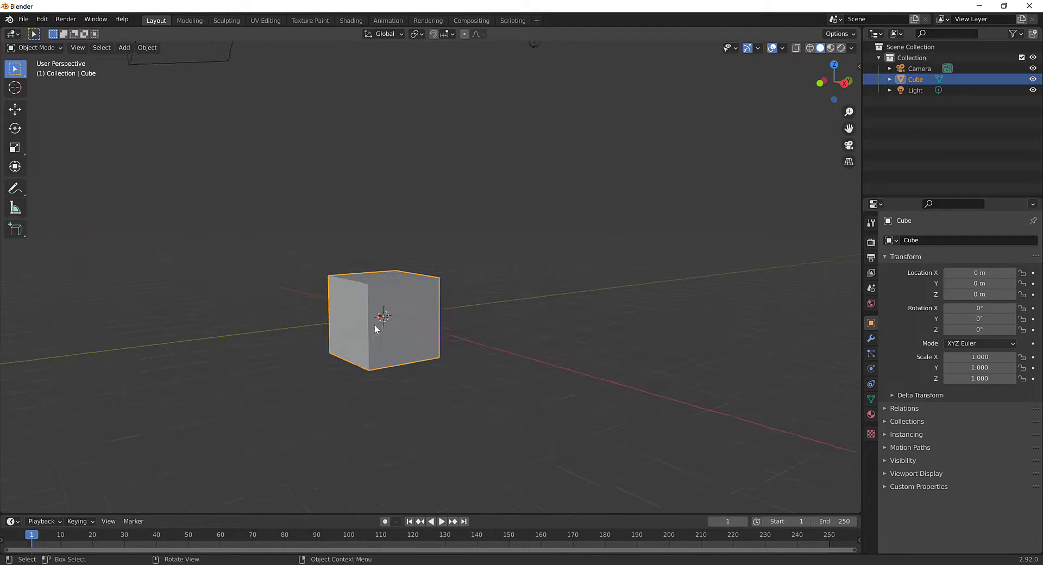
{"action": "middle_click_drag", "start_coordinate": [310, 343], "coordinate": [408, 217]}
{"action": "scroll", "coordinate": [407, 217], "scroll_direction": "down", "scroll_amount": 3}
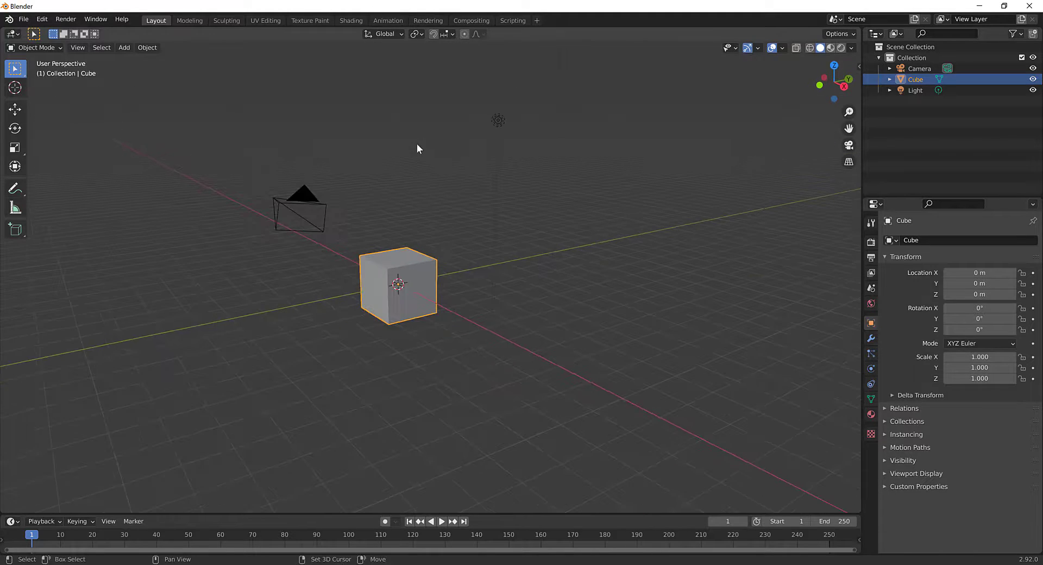
{"action": "middle_click_drag", "start_coordinate": [419, 149], "coordinate": [418, 217]}
Step: Delete the default camera and light so the scene contains only the cube
{"action": "left_click", "coordinate": [931, 67]}
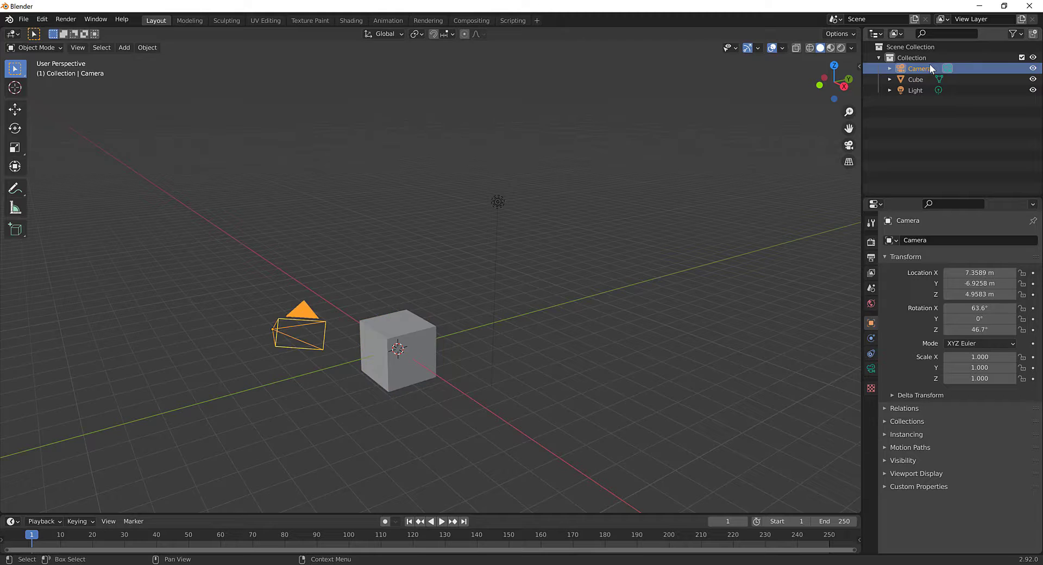
{"action": "key", "text": "Delete"}
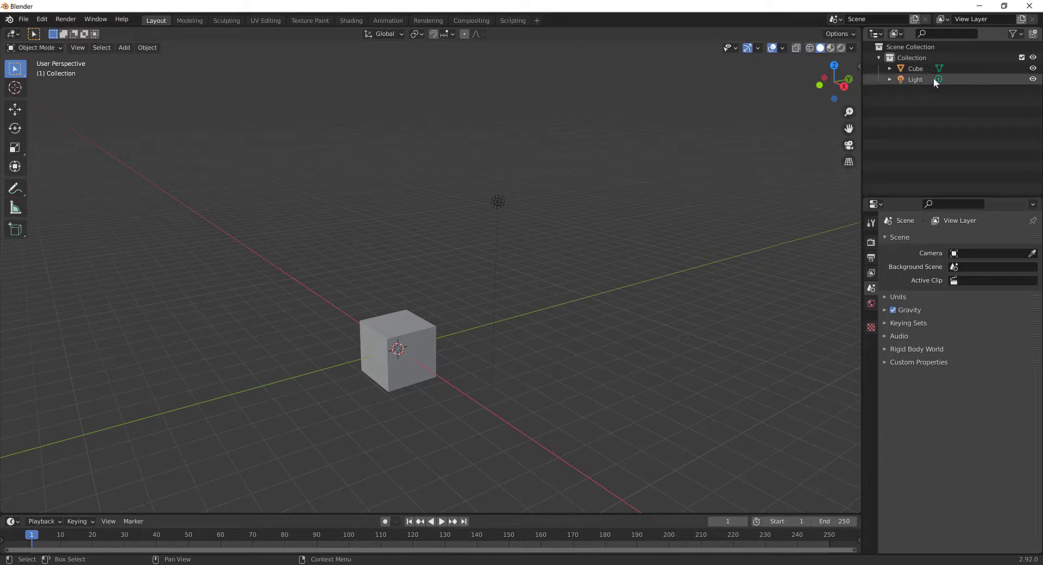
{"action": "left_click", "coordinate": [934, 79]}
{"action": "key", "text": "Delete"}
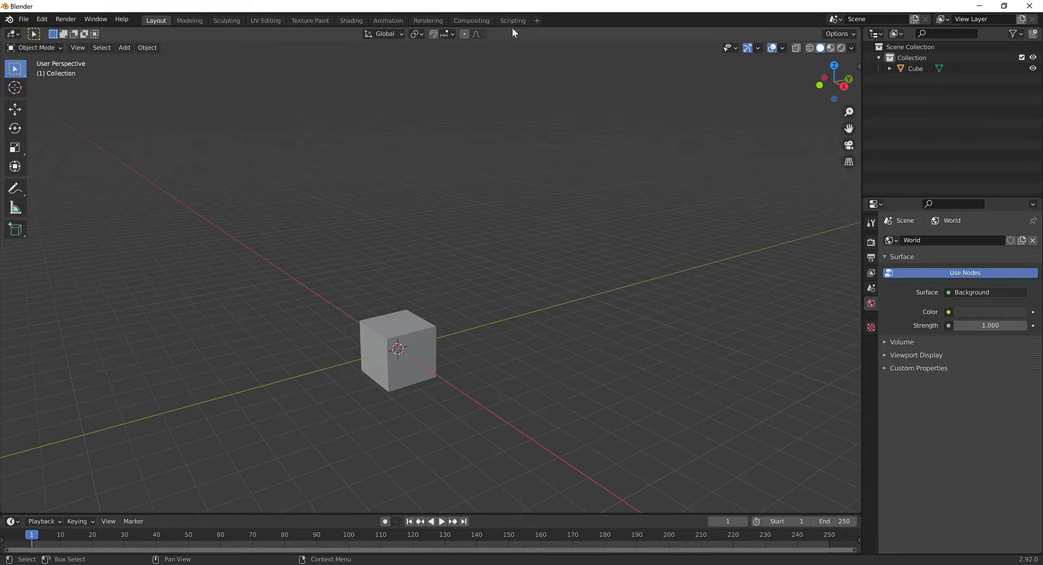
Step: Raise the cube well above the grid along the Z axis with the Move tool
{"action": "left_click", "coordinate": [402, 371]}
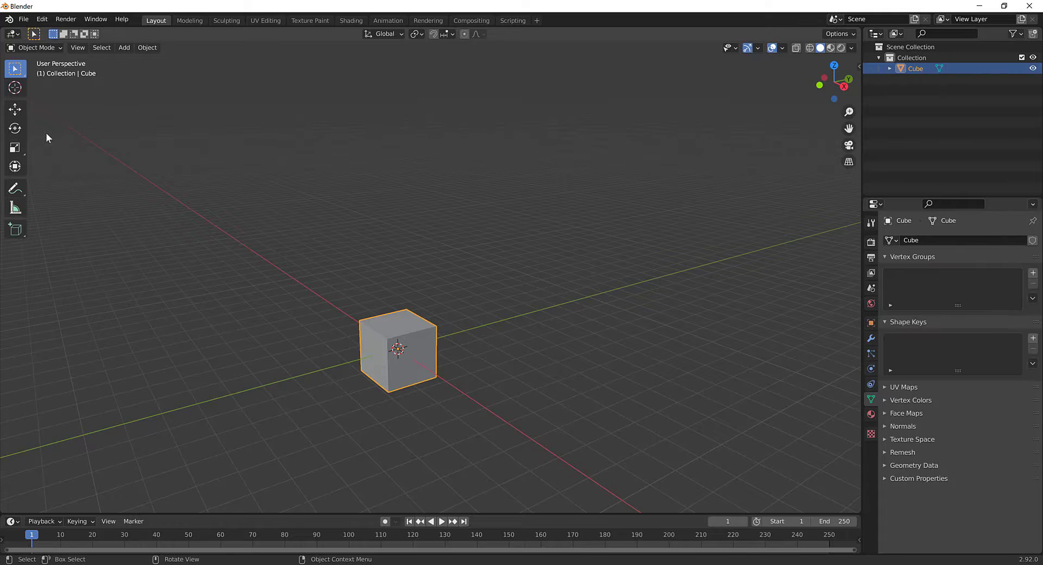
{"action": "left_click", "coordinate": [14, 110]}
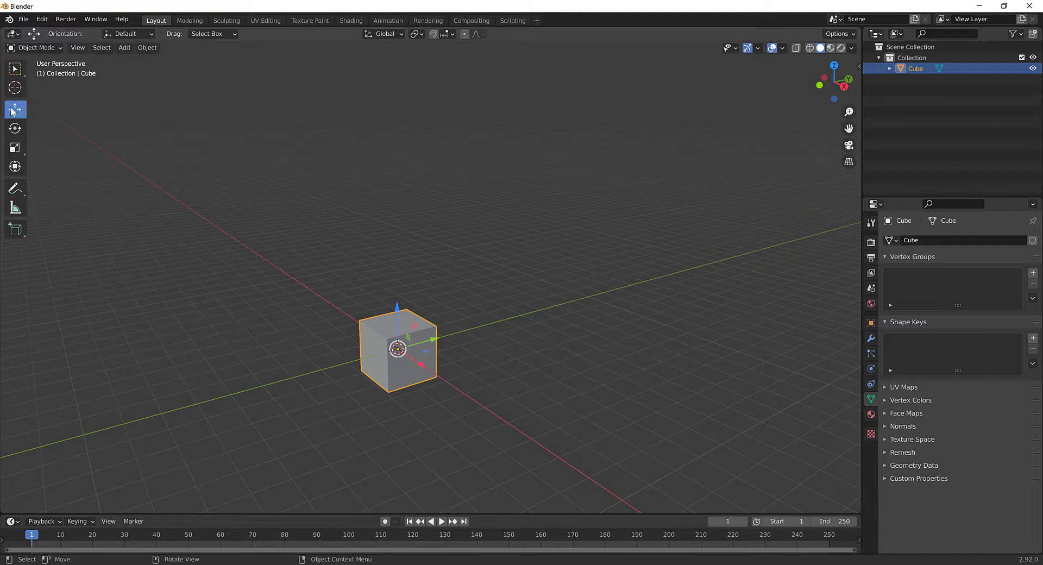
{"action": "left_click_drag", "start_coordinate": [398, 310], "coordinate": [404, 140]}
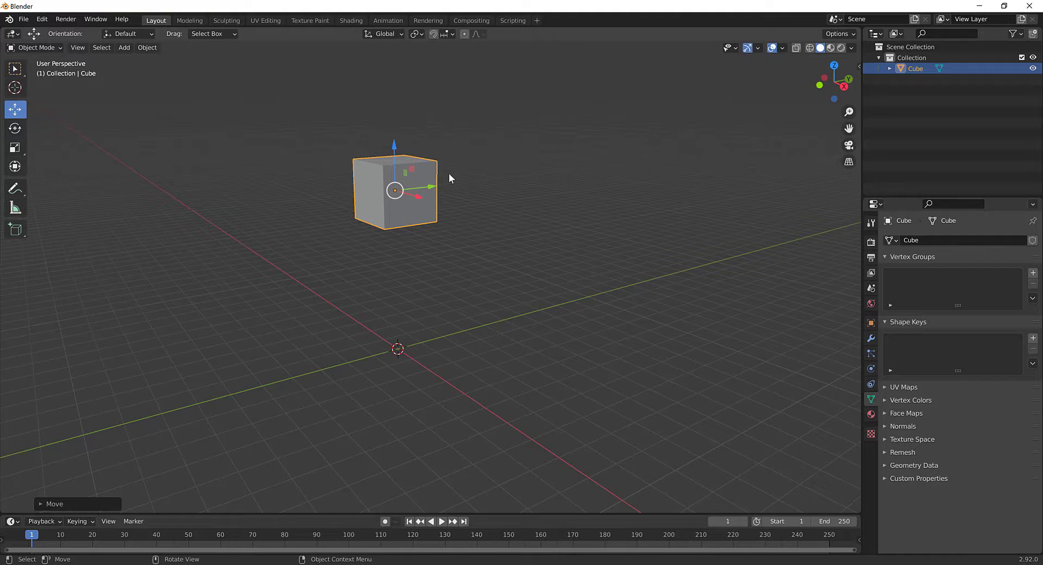
Step: Lower the cube by about 1.35 m along the global Z axis, plus a slight extra amount
{"action": "key", "text": "g"}
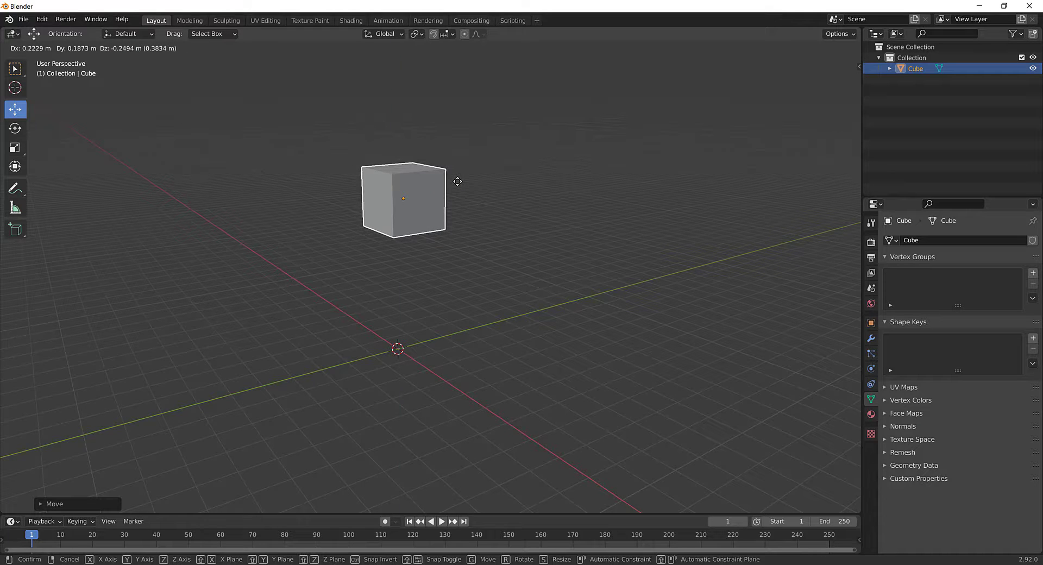
{"action": "key", "text": "z"}
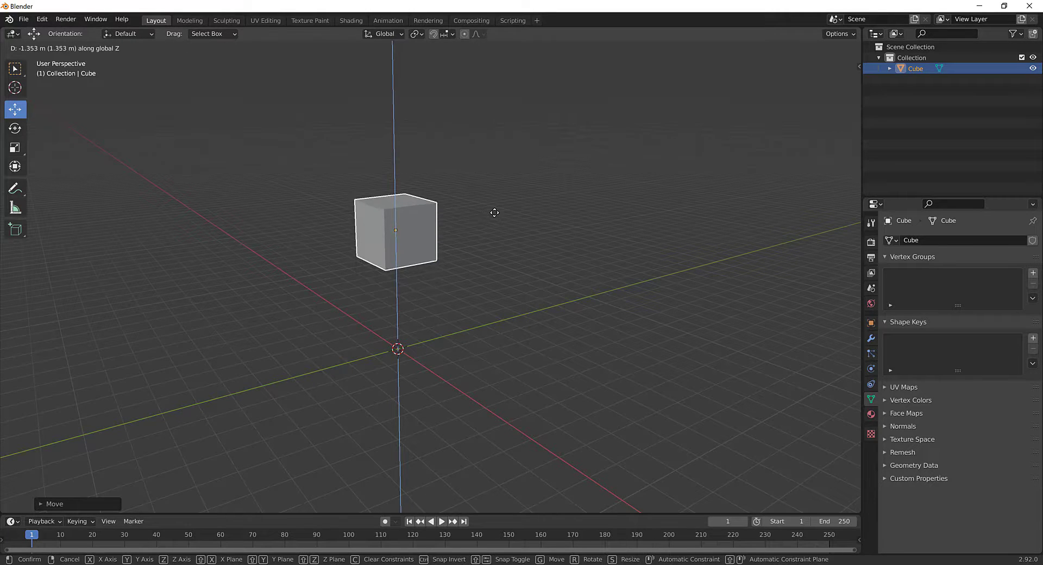
{"action": "left_click", "coordinate": [494, 212]}
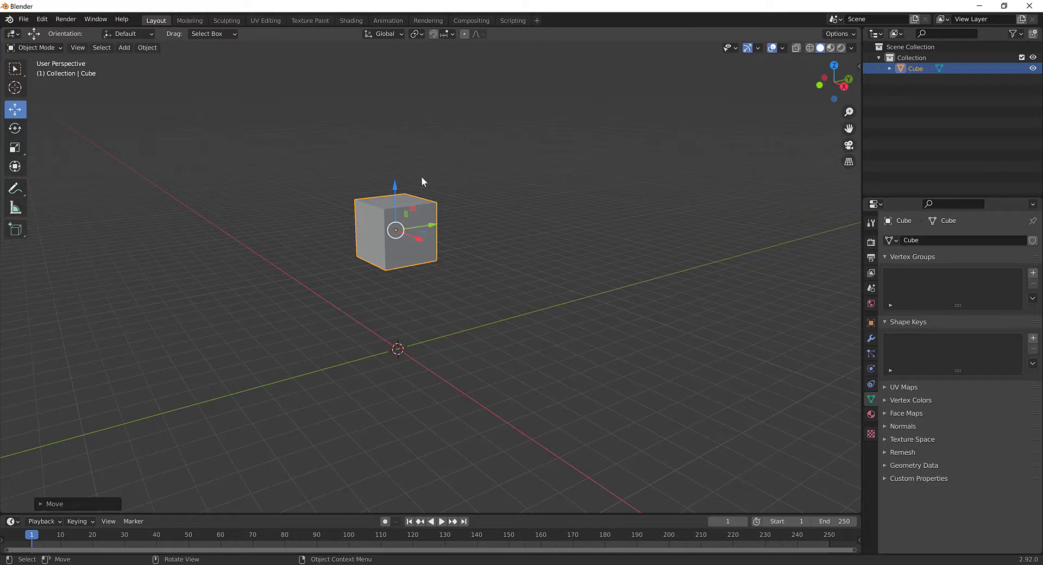
{"action": "left_click_drag", "start_coordinate": [394, 191], "coordinate": [394, 196]}
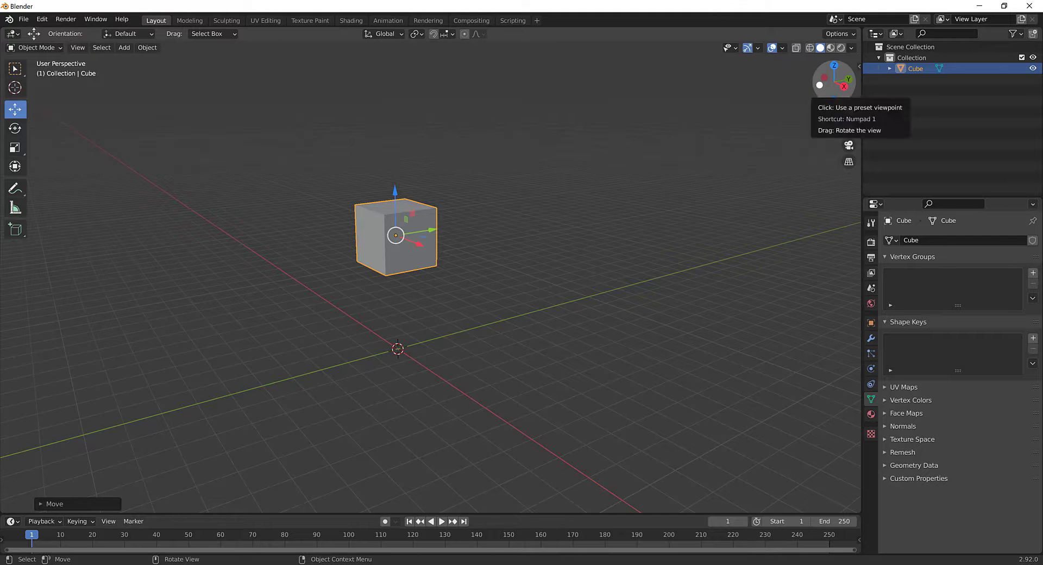
Step: Add a level 1 subdivision surface to the cube and raise its subdivision to level 2
{"action": "mouse_move", "coordinate": [833, 83]}
{"action": "left_mouse_down"}
{"action": "mouse_move", "coordinate": [833, 73]}
{"action": "mouse_move", "coordinate": [835, 88]}
{"action": "left_mouse_up"}
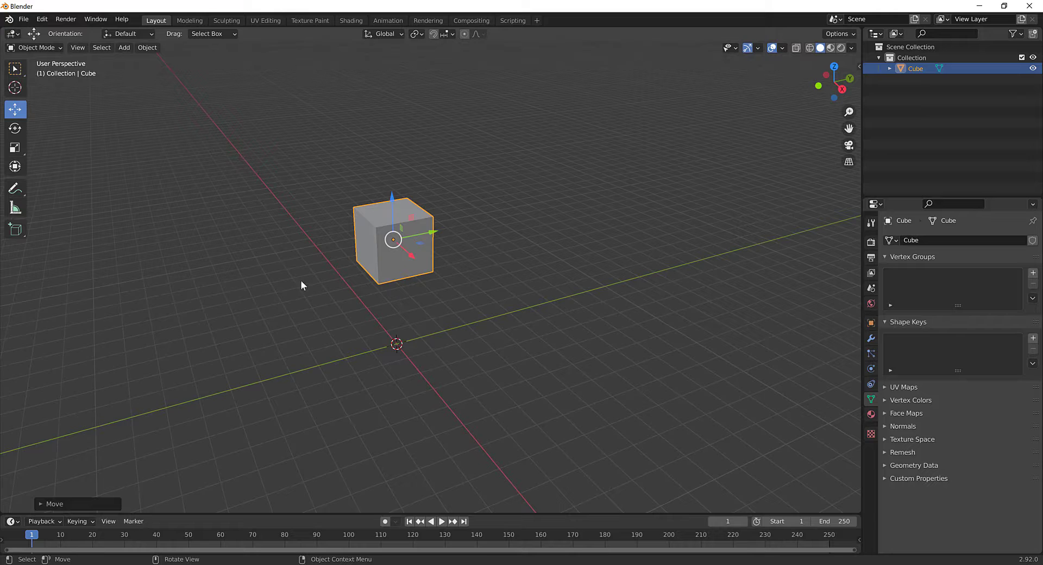
{"action": "middle_click_drag", "start_coordinate": [459, 207], "coordinate": [409, 287]}
{"action": "middle_click_drag", "start_coordinate": [439, 255], "coordinate": [499, 282]}
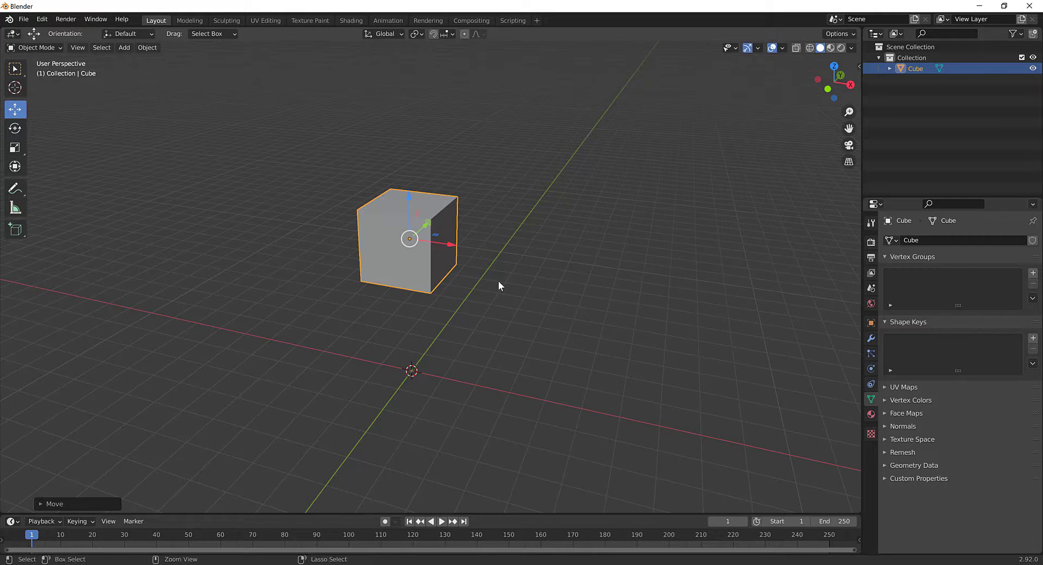
{"action": "key", "text": "ctrl+1"}
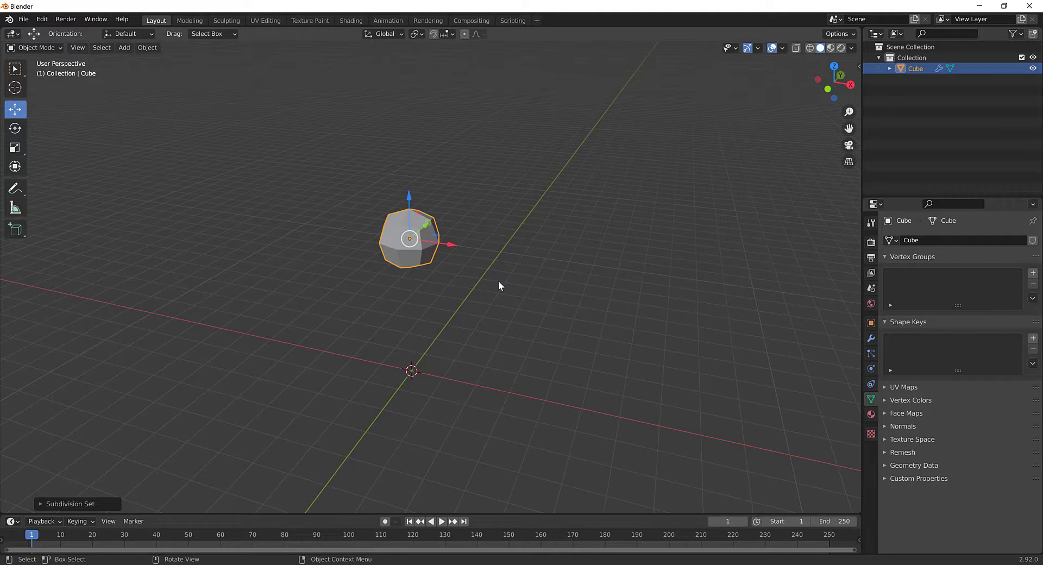
{"action": "scroll", "coordinate": [400, 243], "scroll_direction": "up", "scroll_amount": 2}
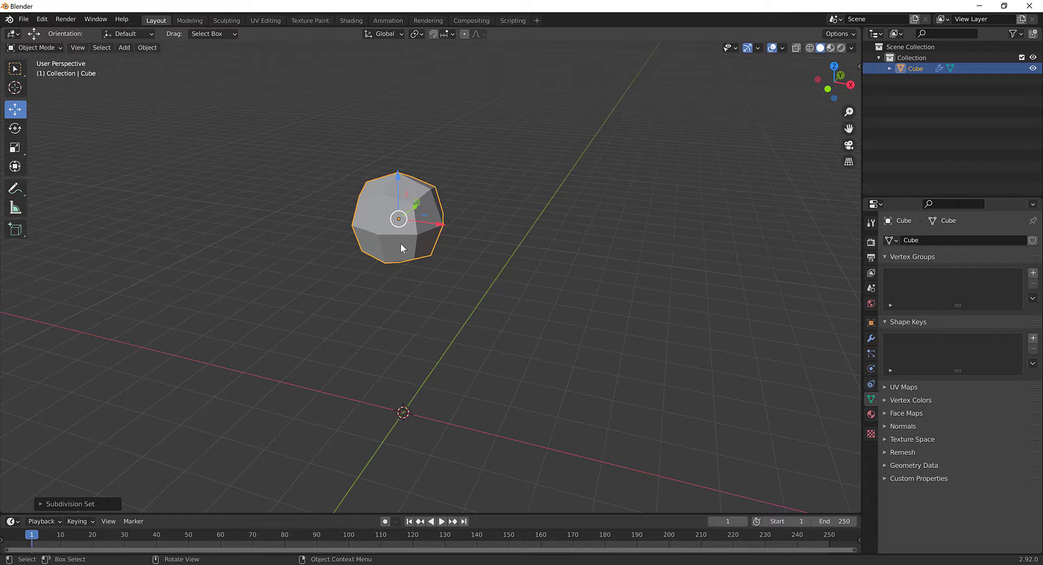
{"action": "key", "text": "ctrl+2"}
{"action": "scroll", "coordinate": [397, 229], "scroll_direction": "up", "scroll_amount": 4}
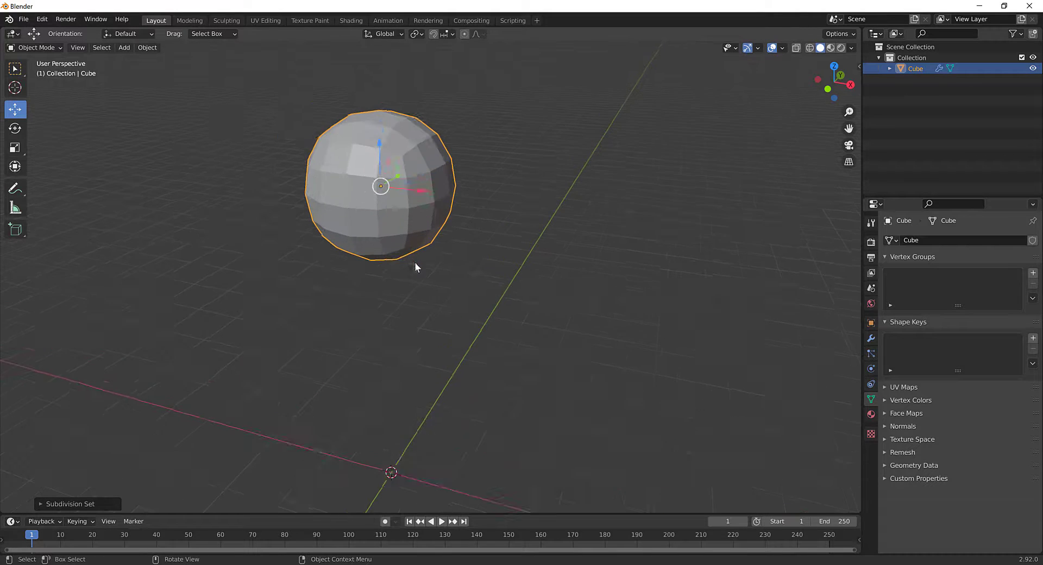
{"action": "scroll", "coordinate": [394, 139], "scroll_direction": "down", "scroll_amount": 3}
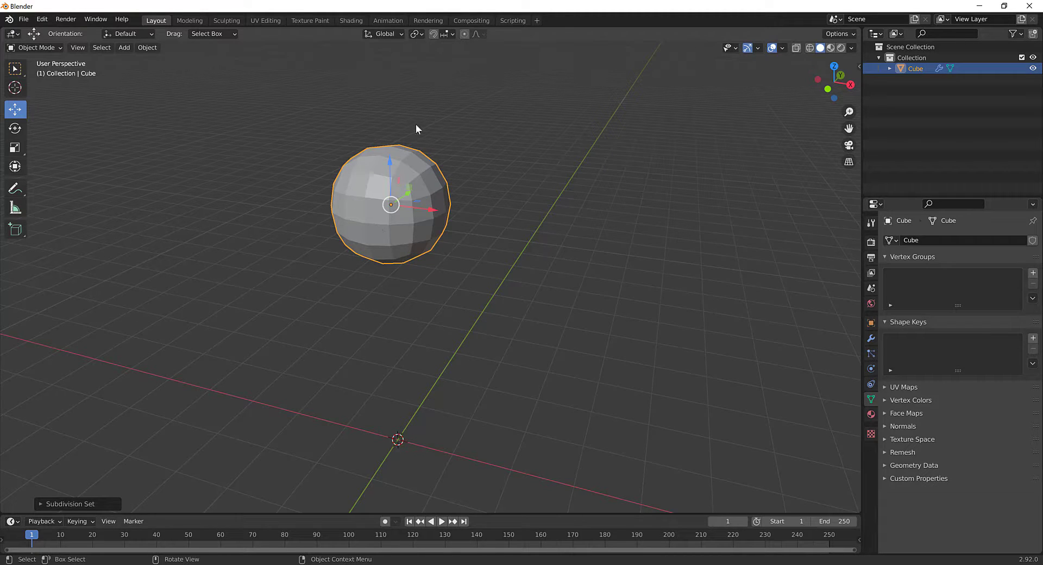
Step: Show the cube's Subdivision modifier settings and toggle its viewport display off and back on
{"action": "left_click", "coordinate": [873, 338]}
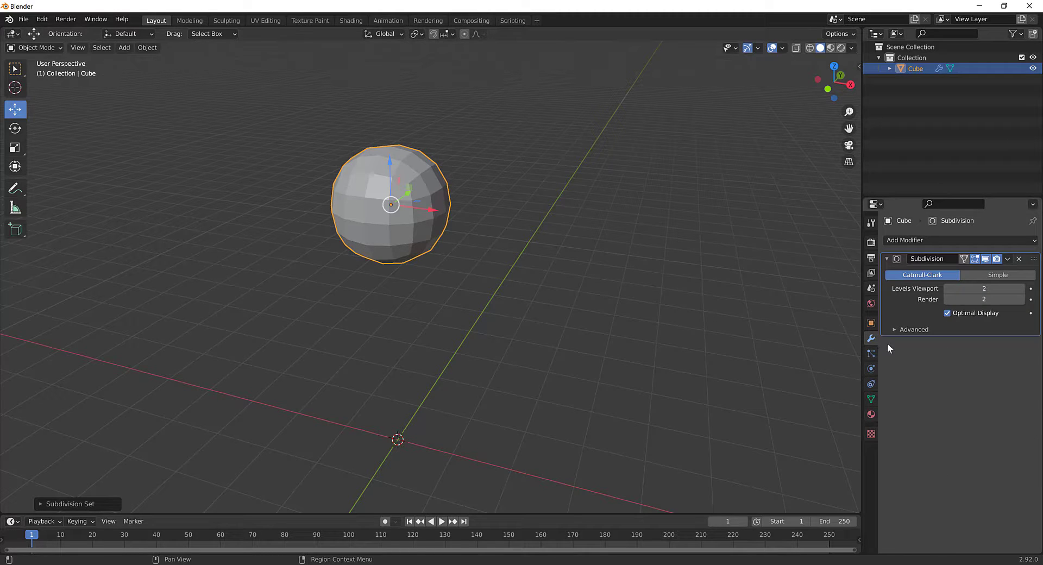
{"action": "left_click", "coordinate": [996, 259]}
{"action": "left_click", "coordinate": [986, 259]}
{"action": "left_click", "coordinate": [986, 259]}
{"action": "left_click", "coordinate": [987, 259]}
{"action": "left_click", "coordinate": [987, 260]}
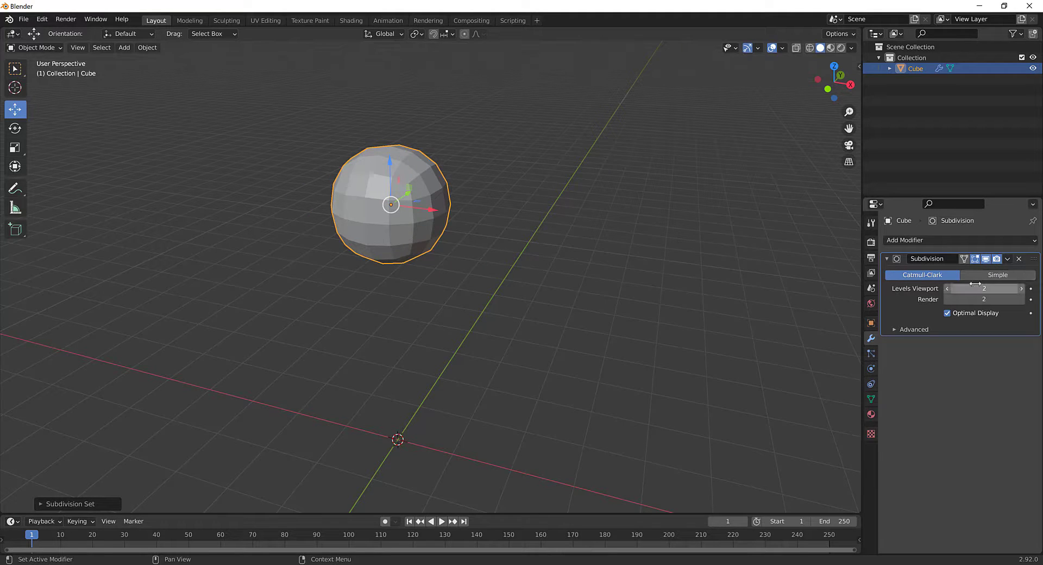
Step: Set the Subdivision modifier's viewport levels to 1 and return them to 2
{"action": "left_click", "coordinate": [947, 289]}
{"action": "left_click", "coordinate": [1021, 289]}
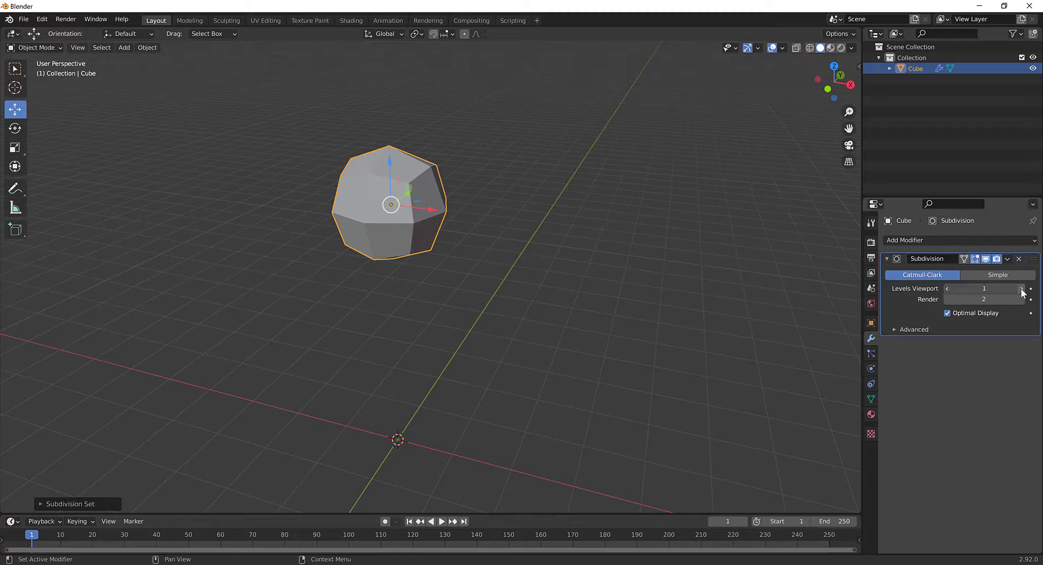
{"action": "middle_click_drag", "start_coordinate": [326, 310], "coordinate": [413, 145]}
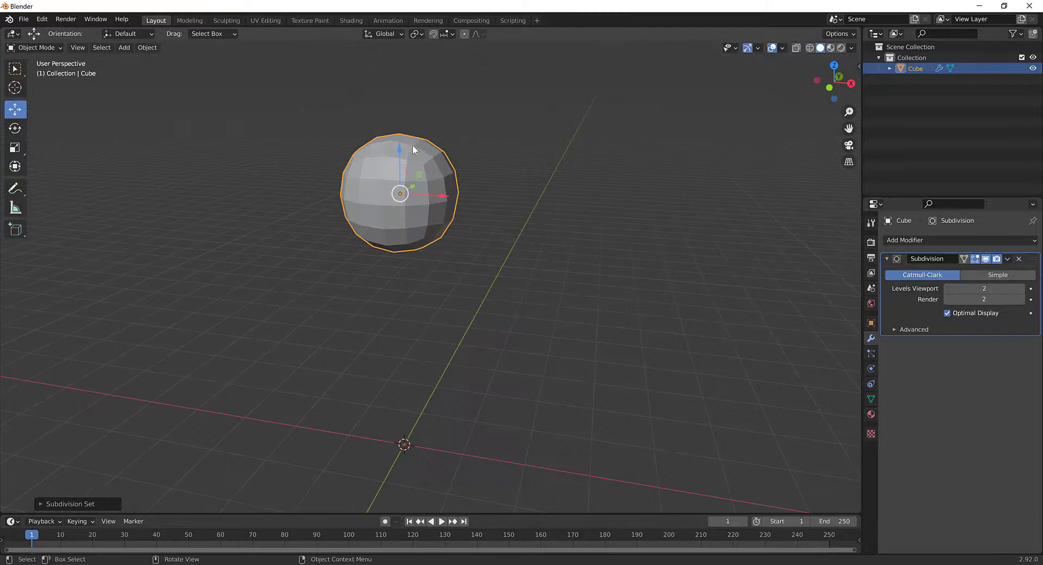
Step: Shade the subdivided cube smooth
{"action": "right_click", "coordinate": [412, 146]}
{"action": "left_click", "coordinate": [388, 153]}
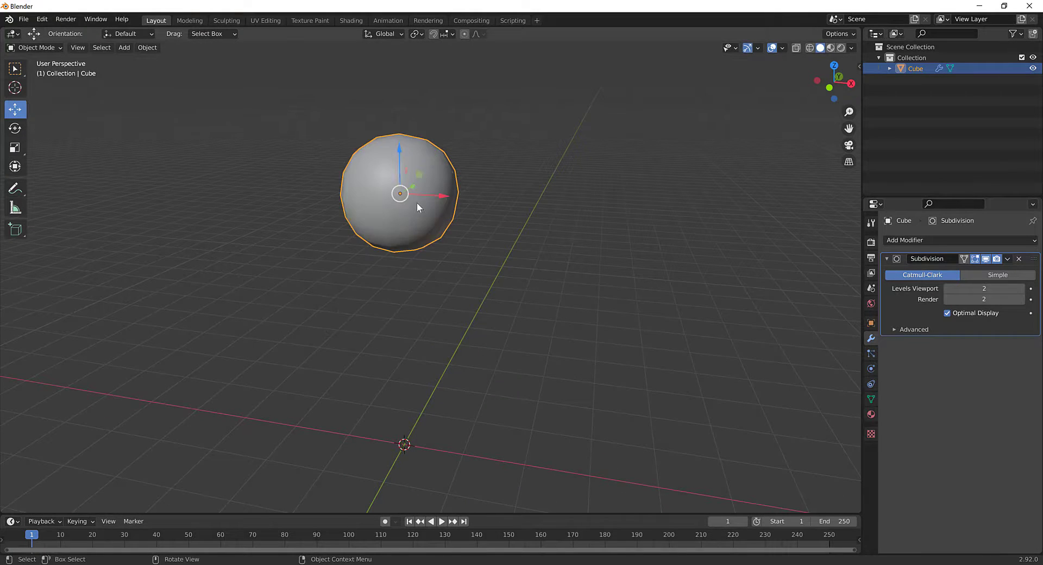
Step: Nudge the smooth sphere slightly along the Y axis and lower it toward the floor along the Z axis
{"action": "mouse_move", "coordinate": [416, 202]}
{"action": "middle_mouse_down"}
{"action": "mouse_move", "coordinate": [484, 251]}
{"action": "mouse_move", "coordinate": [394, 249]}
{"action": "mouse_move", "coordinate": [400, 219]}
{"action": "middle_mouse_up"}
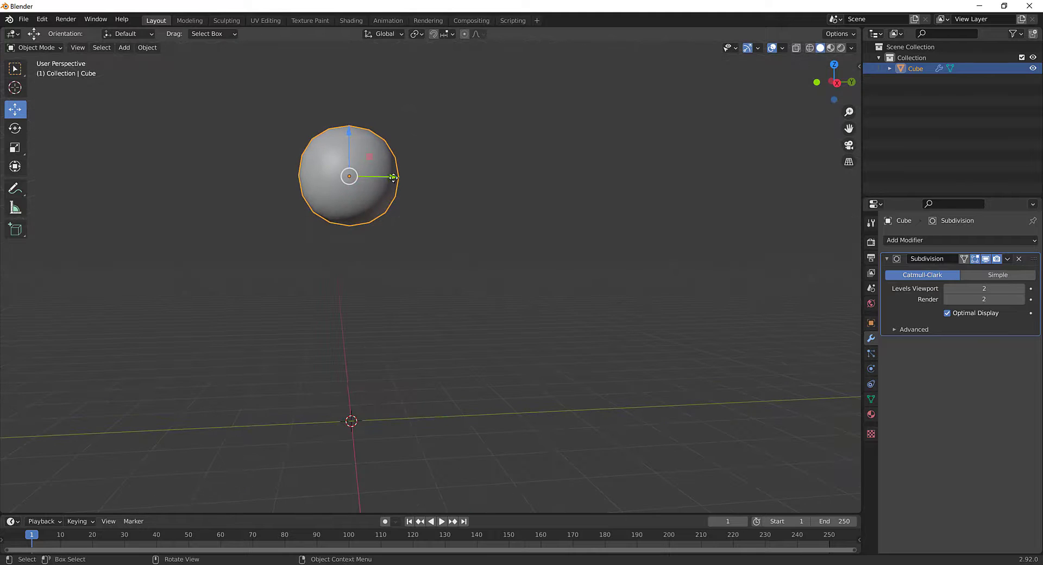
{"action": "left_click_drag", "start_coordinate": [397, 177], "coordinate": [400, 177]}
{"action": "left_click_drag", "start_coordinate": [351, 131], "coordinate": [353, 234]}
Step: Duplicate the sphere in place, lower the copy along Z to just below the original, and offset it along X
{"action": "middle_click_drag", "start_coordinate": [254, 305], "coordinate": [328, 324]}
{"action": "middle_click_drag", "start_coordinate": [457, 353], "coordinate": [522, 267], "text": "shift"}
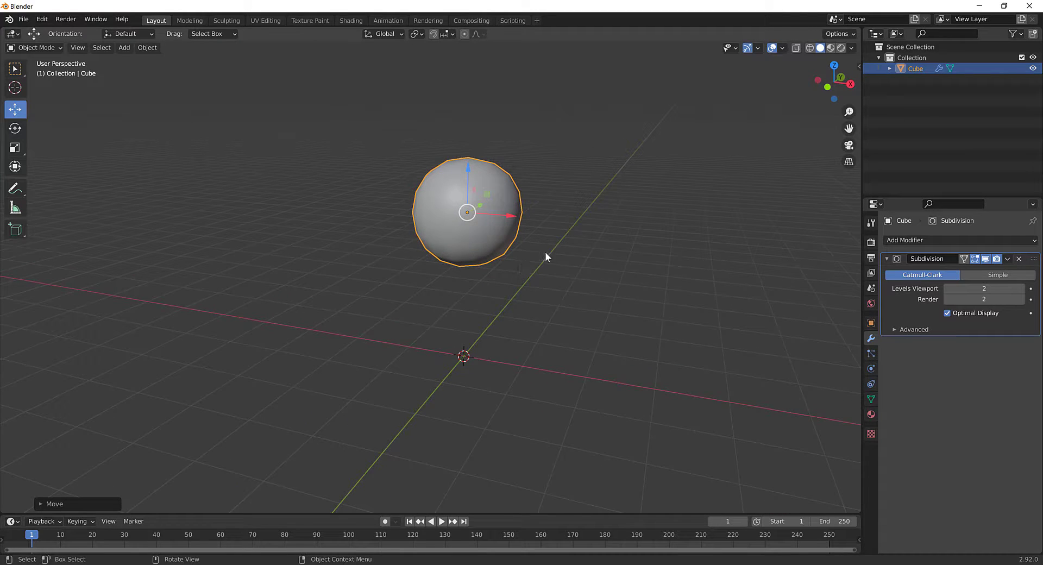
{"action": "key", "text": "shift+d"}
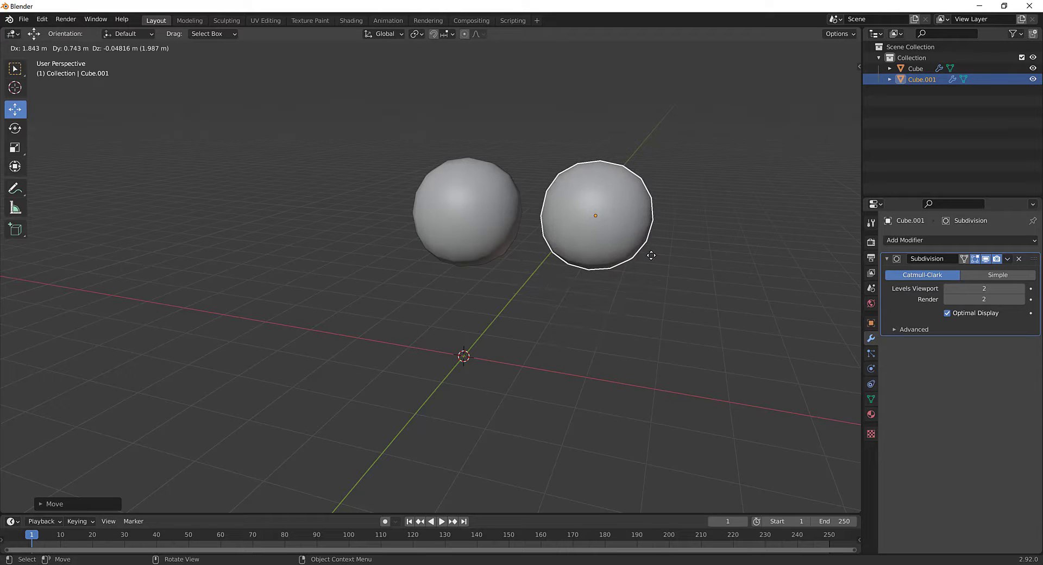
{"action": "key", "text": "Escape"}
{"action": "key", "text": "g"}
{"action": "key", "text": "z"}
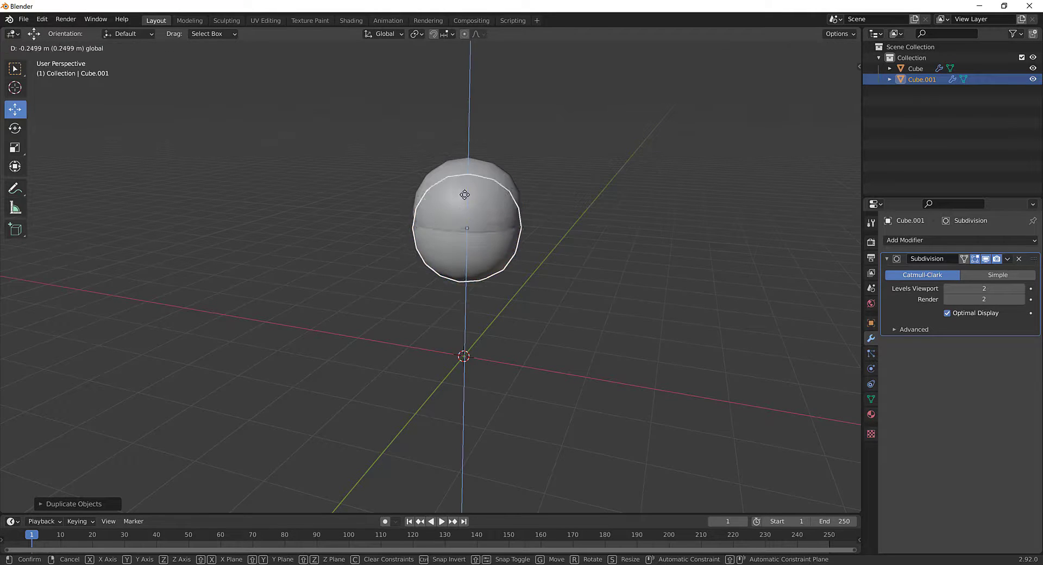
{"action": "left_click", "coordinate": [508, 319]}
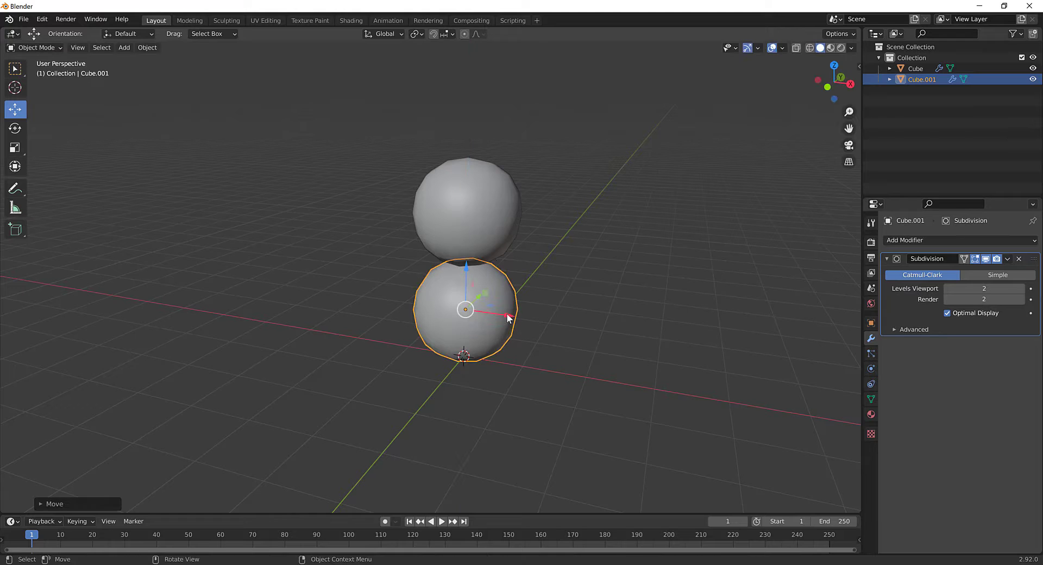
{"action": "left_click_drag", "start_coordinate": [509, 318], "coordinate": [566, 328]}
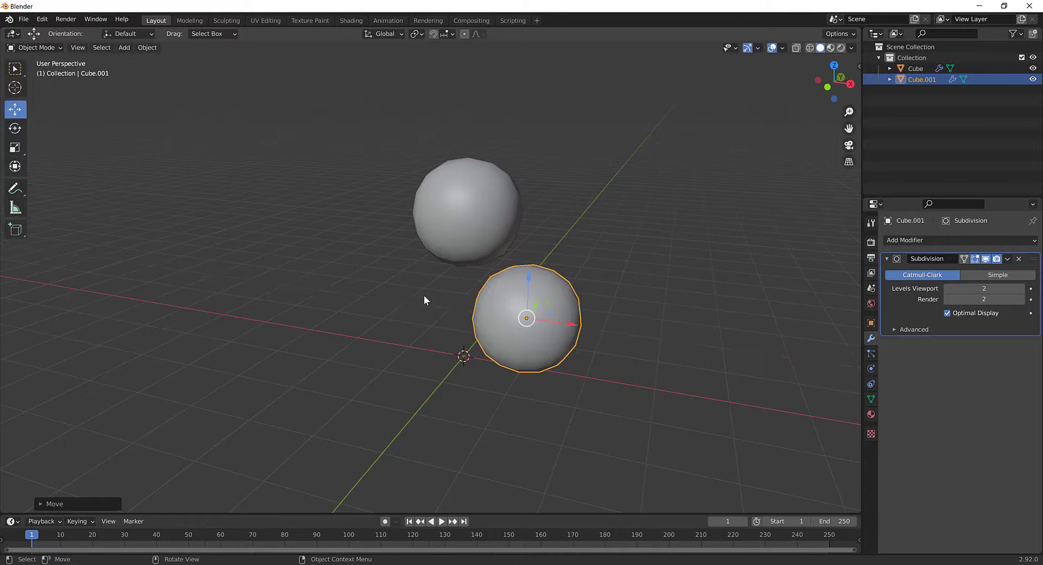
Step: Add a Mirror modifier on the X axis to the lower sphere, with the original Cube as the mirror object
{"action": "middle_click_drag", "start_coordinate": [424, 297], "coordinate": [331, 265]}
{"action": "left_click_drag", "start_coordinate": [331, 266], "coordinate": [460, 292]}
{"action": "middle_click_drag", "start_coordinate": [460, 292], "coordinate": [378, 306]}
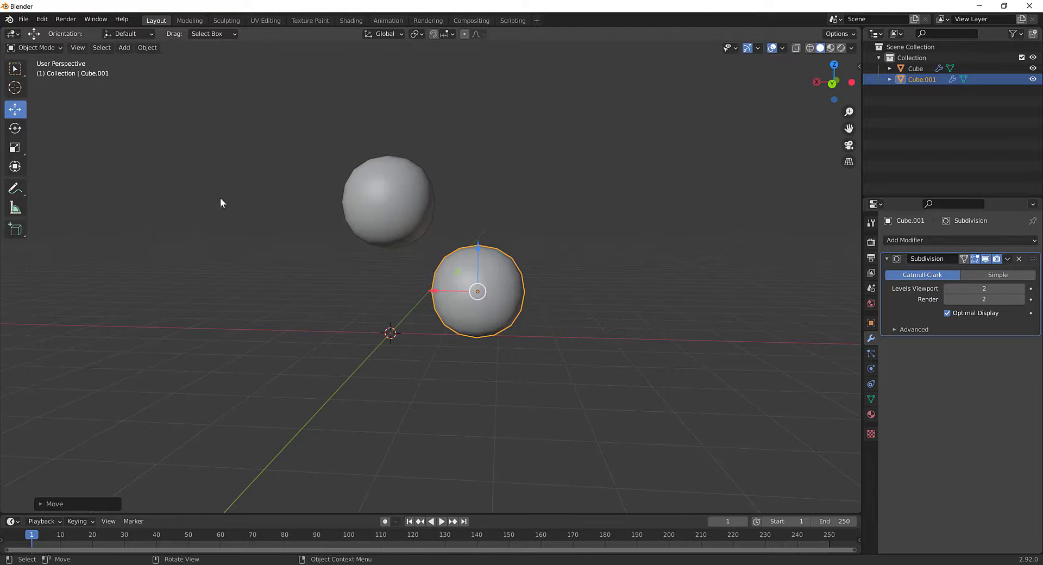
{"action": "middle_click_drag", "start_coordinate": [272, 273], "coordinate": [377, 209]}
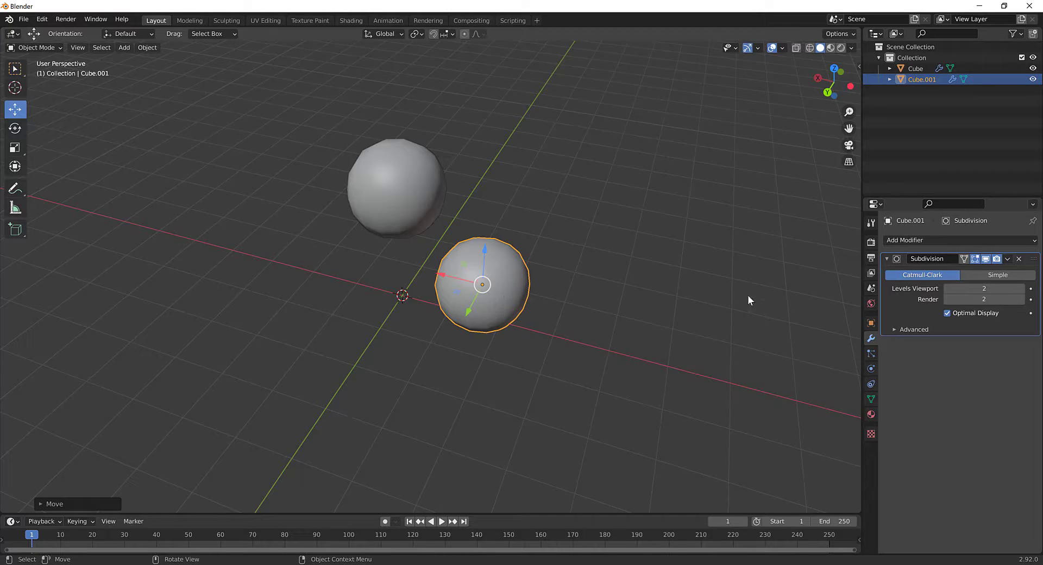
{"action": "left_click", "coordinate": [917, 241]}
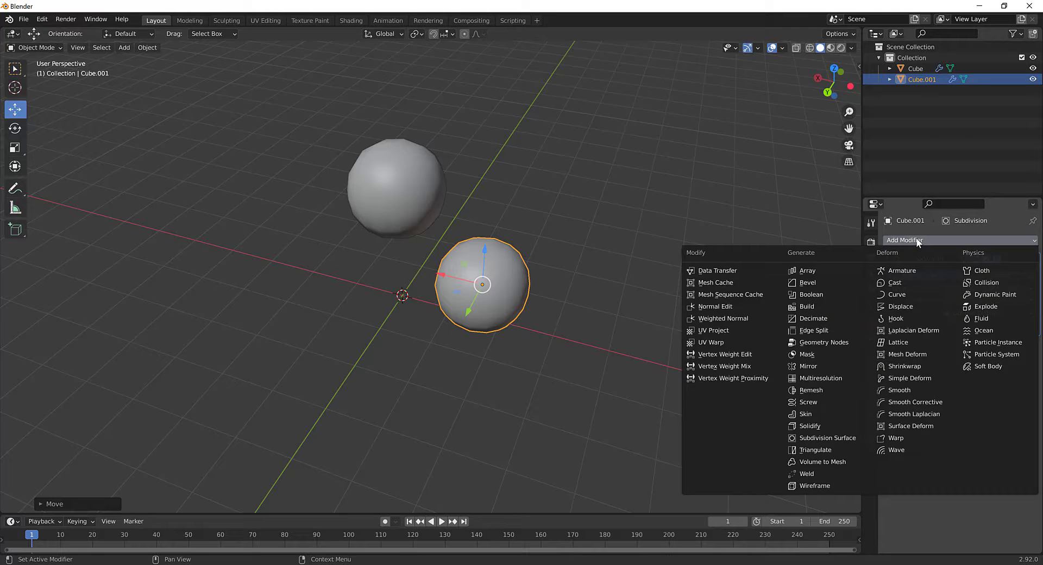
{"action": "left_click", "coordinate": [813, 368]}
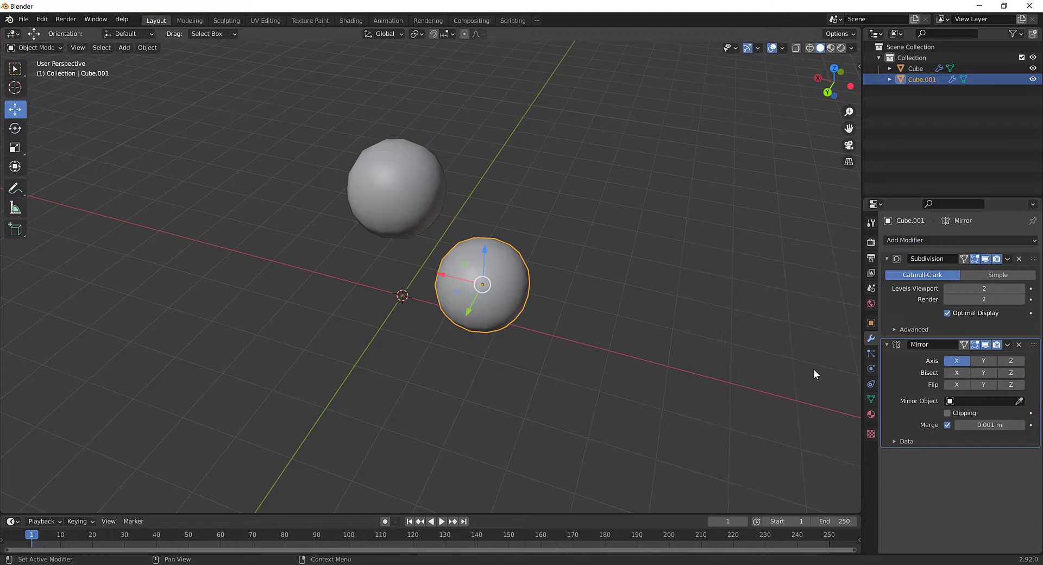
{"action": "left_click", "coordinate": [1019, 401]}
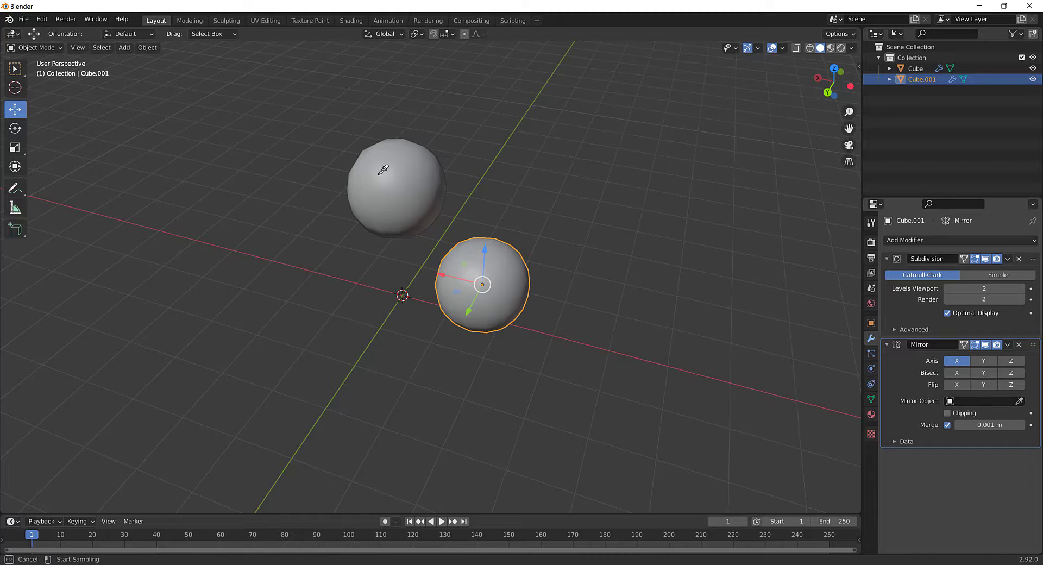
{"action": "left_click", "coordinate": [392, 161]}
Step: Adjust the mirrored sphere's spacing along the X axis and scale it down to roughly half its size
{"action": "middle_click_drag", "start_coordinate": [389, 295], "coordinate": [443, 303]}
{"action": "key", "text": "g"}
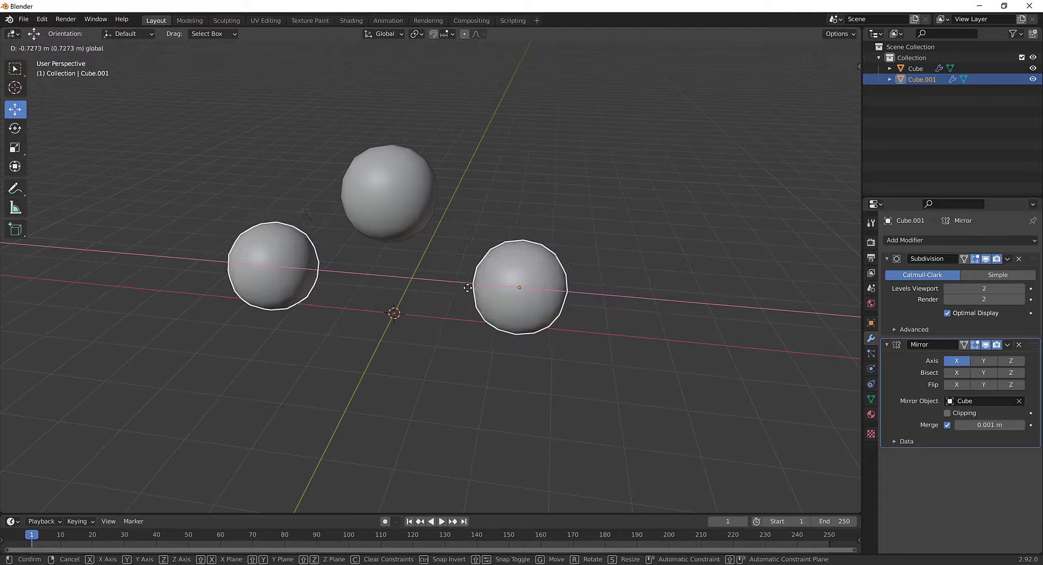
{"action": "left_click", "coordinate": [415, 240]}
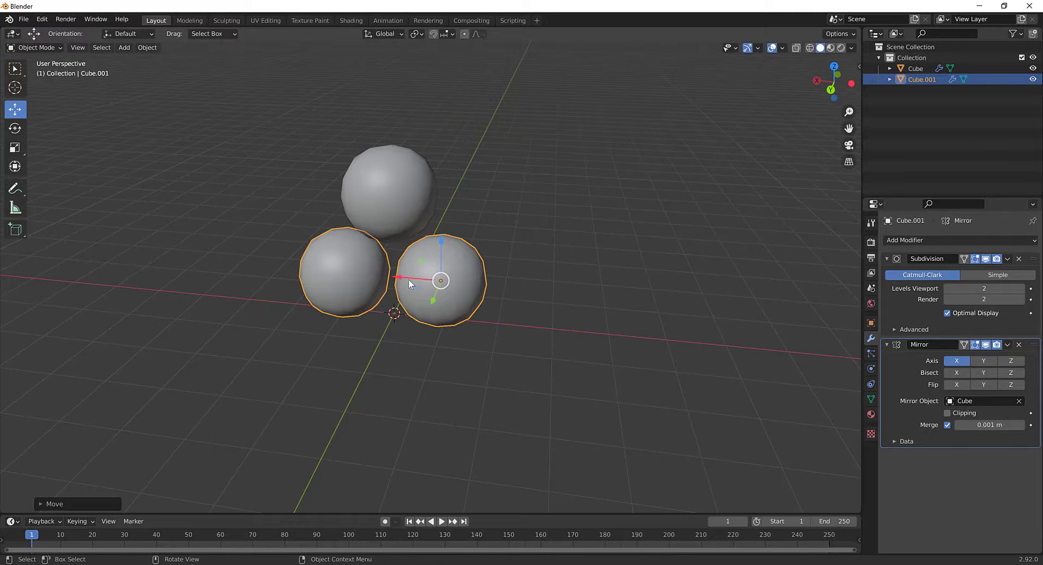
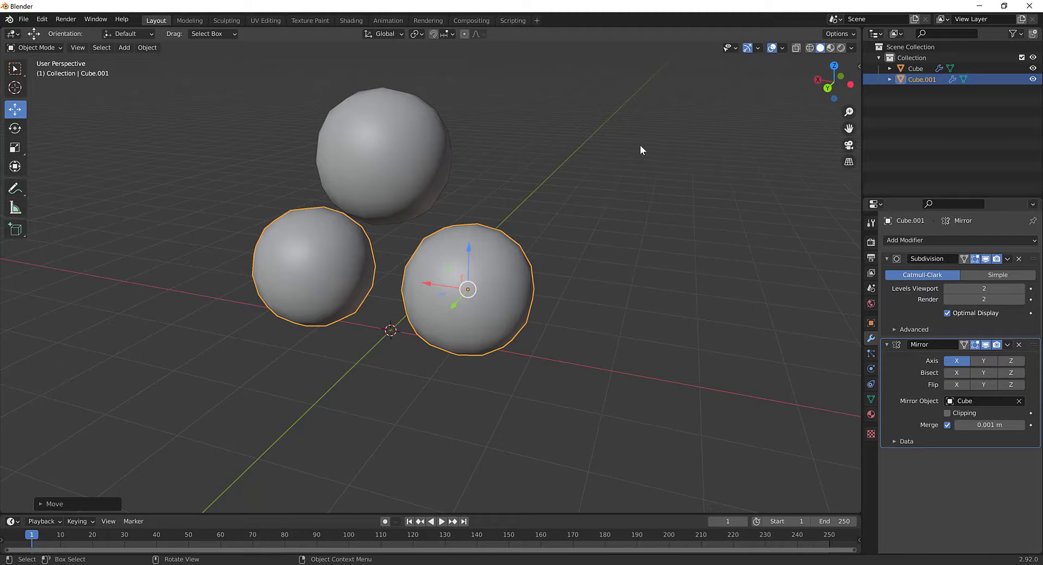
{"action": "key", "text": "s"}
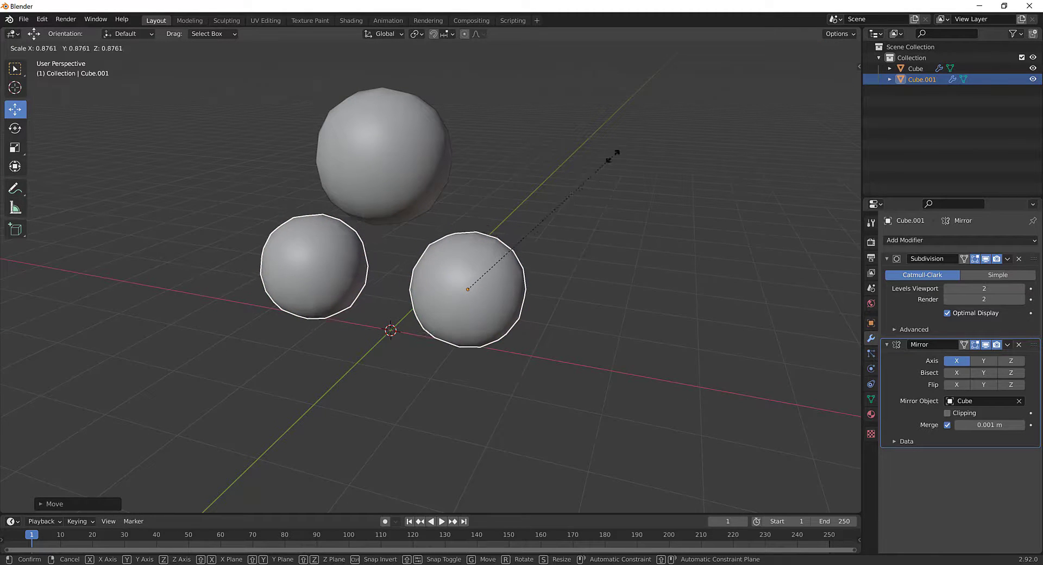
{"action": "left_click", "coordinate": [550, 200]}
Step: Lower the small mirrored spheres along Z to floor level and bring them closer together along X
{"action": "middle_click_drag", "start_coordinate": [528, 365], "coordinate": [564, 354]}
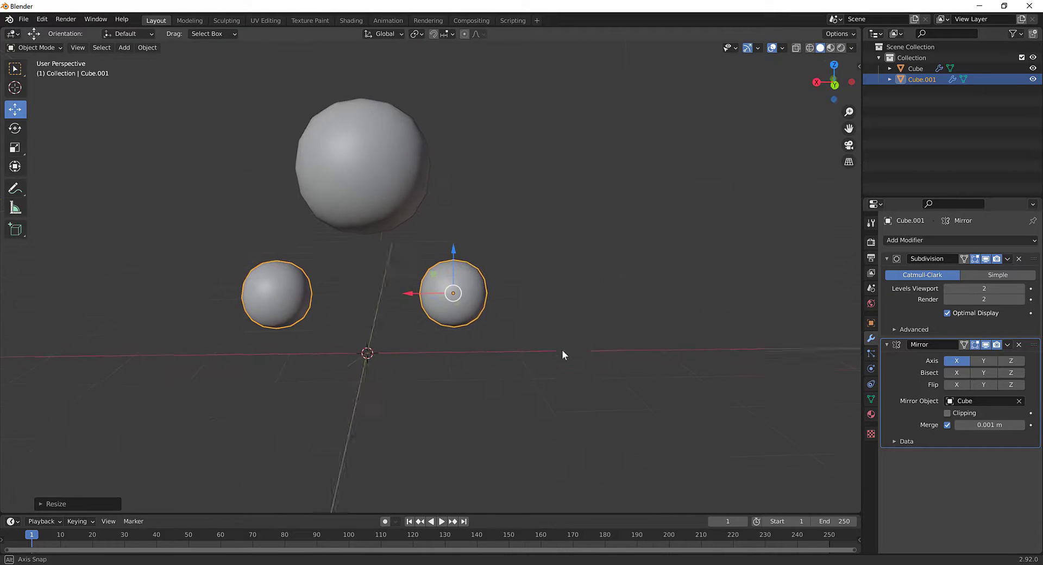
{"action": "left_click_drag", "start_coordinate": [455, 249], "coordinate": [454, 288]}
{"action": "middle_click_drag", "start_coordinate": [455, 288], "coordinate": [419, 348]}
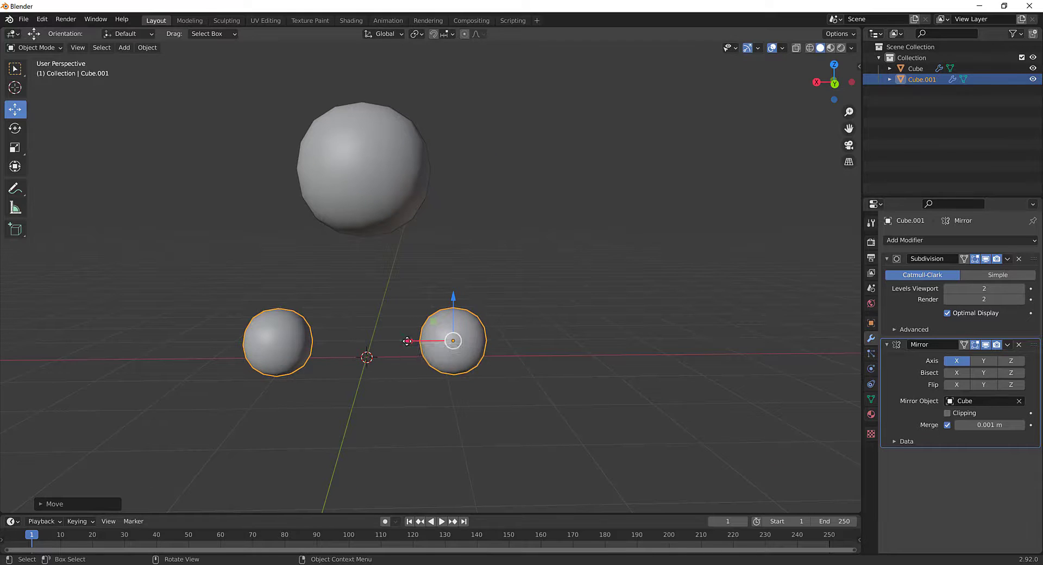
{"action": "left_click_drag", "start_coordinate": [406, 342], "coordinate": [363, 341]}
Step: Frame the small mirrored spheres, then examine all three spheres from the front orthographic view
{"action": "middle_click_drag", "start_coordinate": [363, 341], "coordinate": [463, 279]}
{"action": "key", "text": "period"}
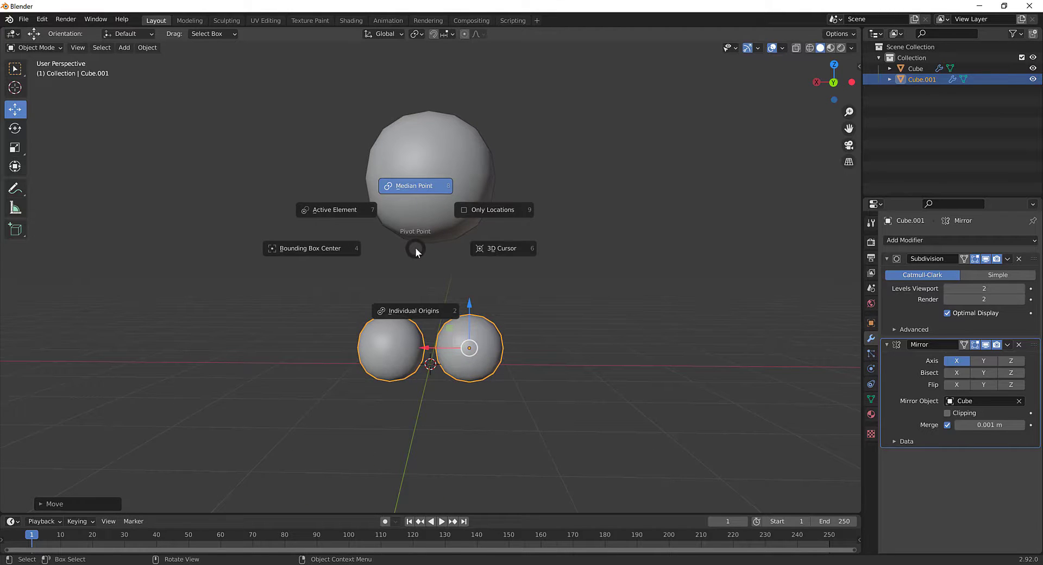
{"action": "key", "text": "Escape"}
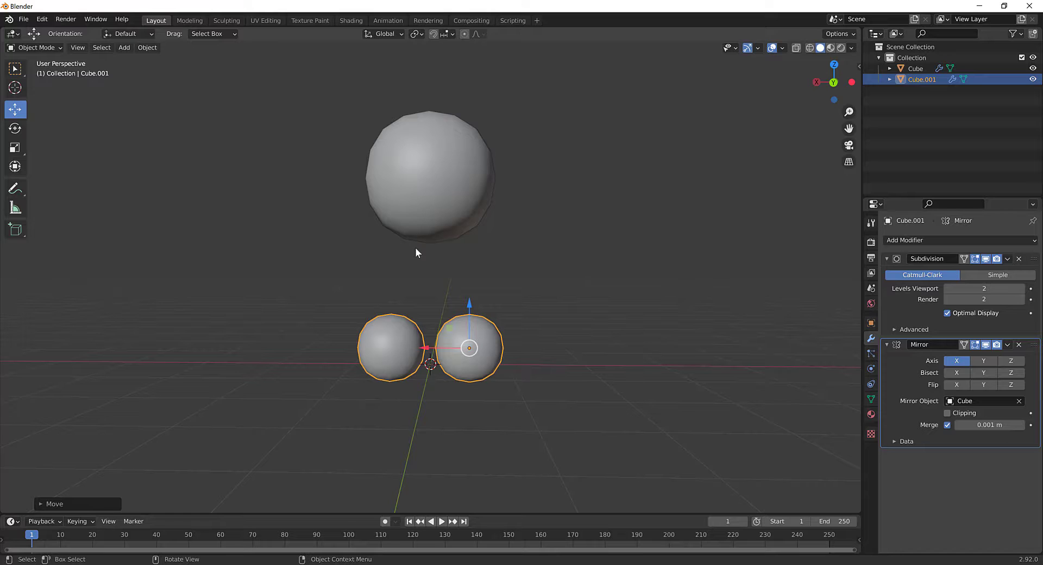
{"action": "key", "text": "KP_Decimal"}
{"action": "scroll", "coordinate": [569, 187], "scroll_direction": "down", "scroll_amount": 3}
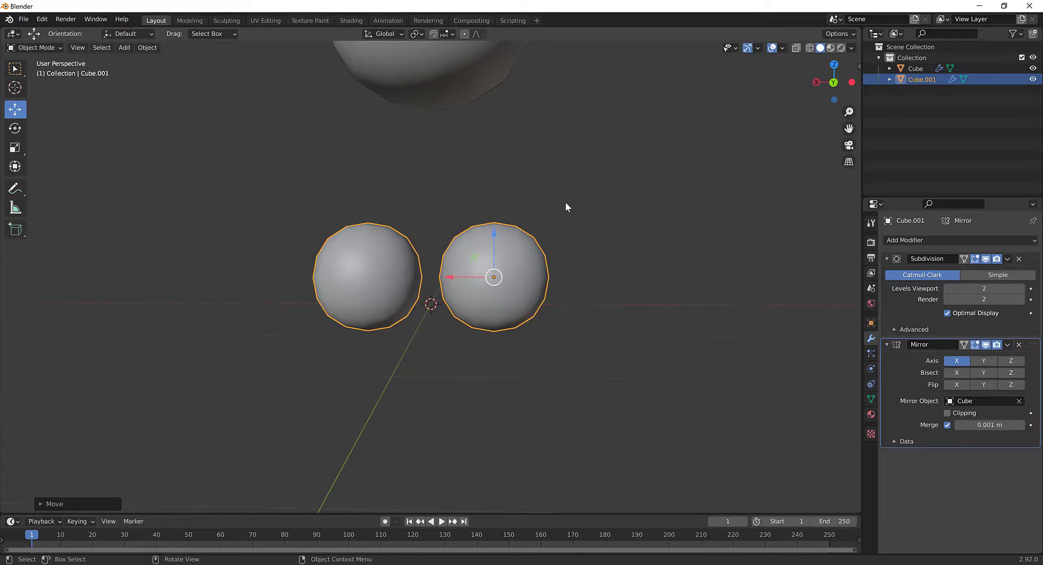
{"action": "key", "text": "KP_1"}
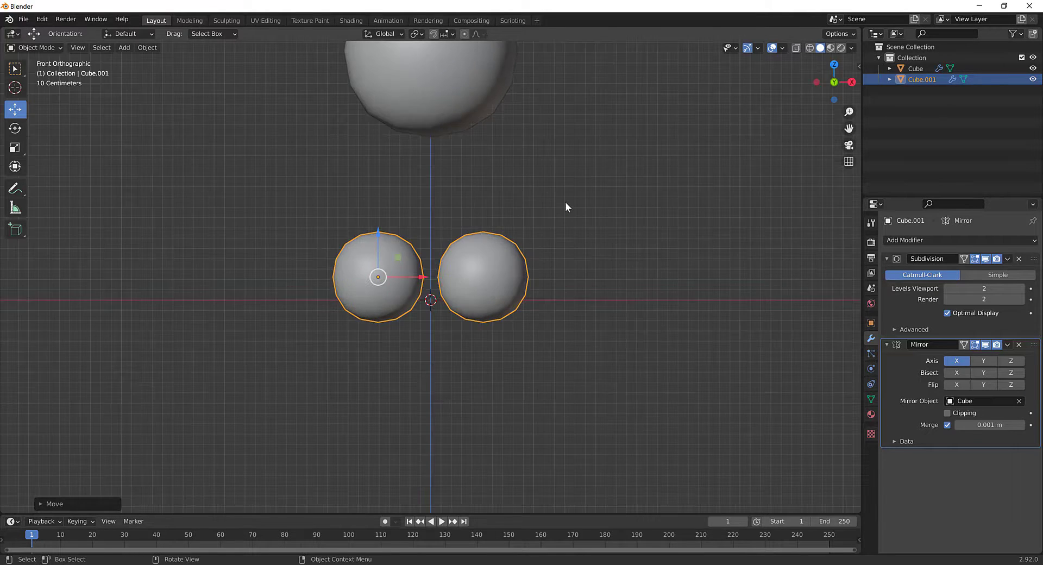
{"action": "scroll", "coordinate": [566, 201], "scroll_direction": "down", "scroll_amount": 5}
{"action": "middle_click_drag", "start_coordinate": [559, 167], "coordinate": [529, 203], "text": "shift"}
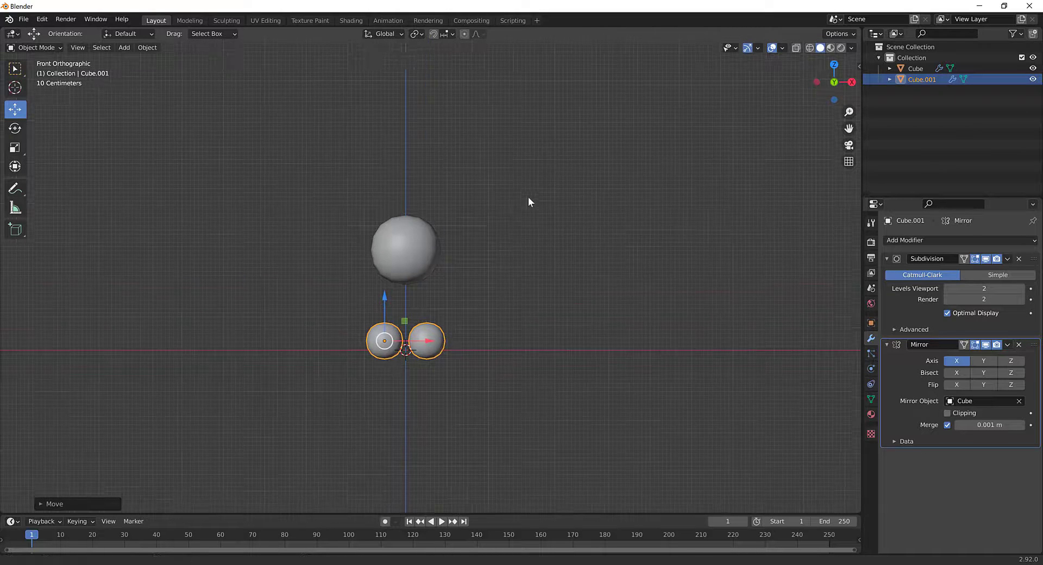
{"action": "scroll", "coordinate": [432, 317], "scroll_direction": "up", "scroll_amount": 4}
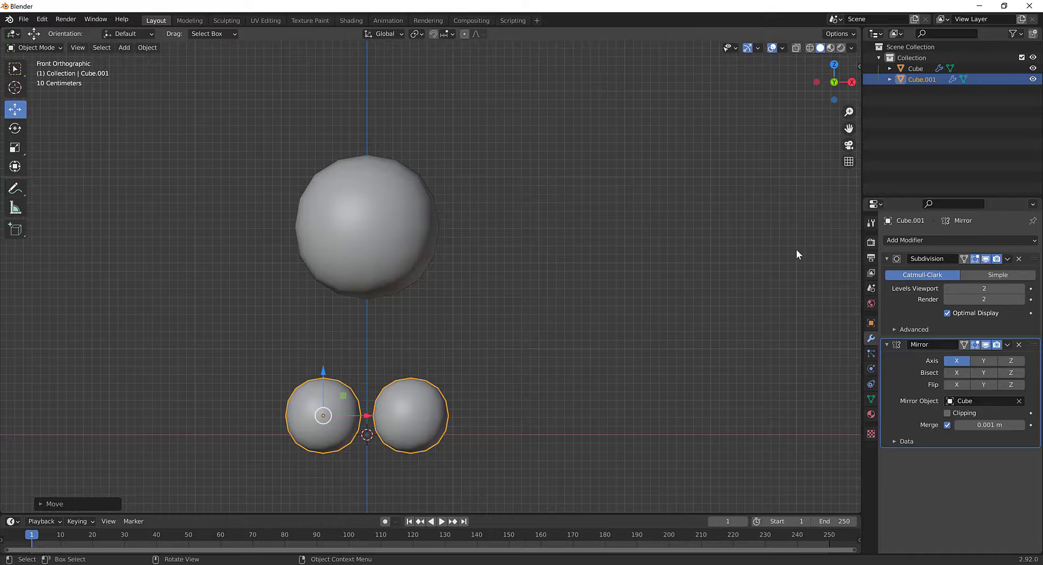
Step: Inspect the spheres by rotating the view in fixed increments and comparing the right and front orthographic views
{"action": "key", "text": "KP_4"}
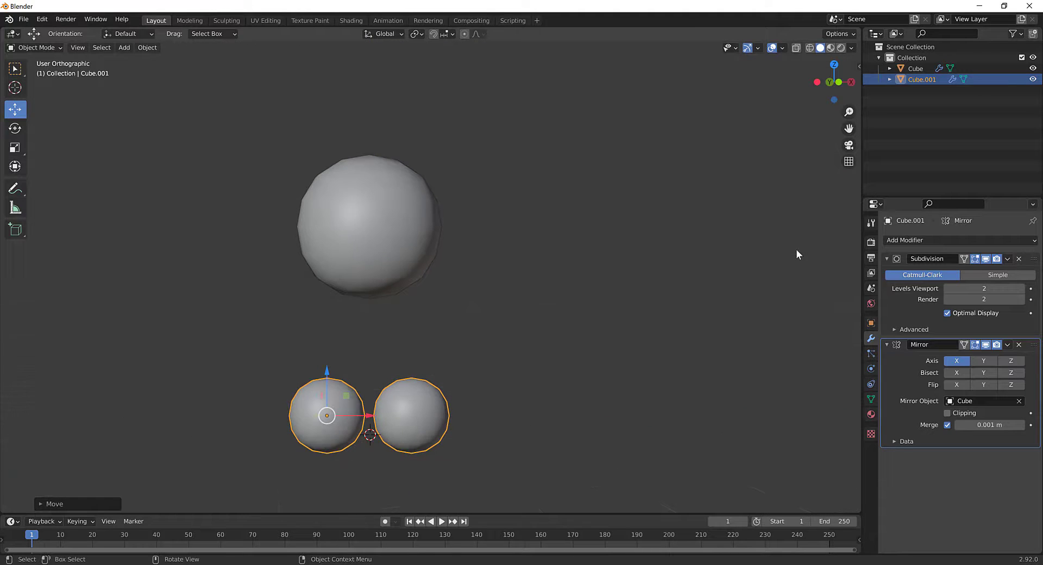
{"action": "key", "text": "KP_6"}
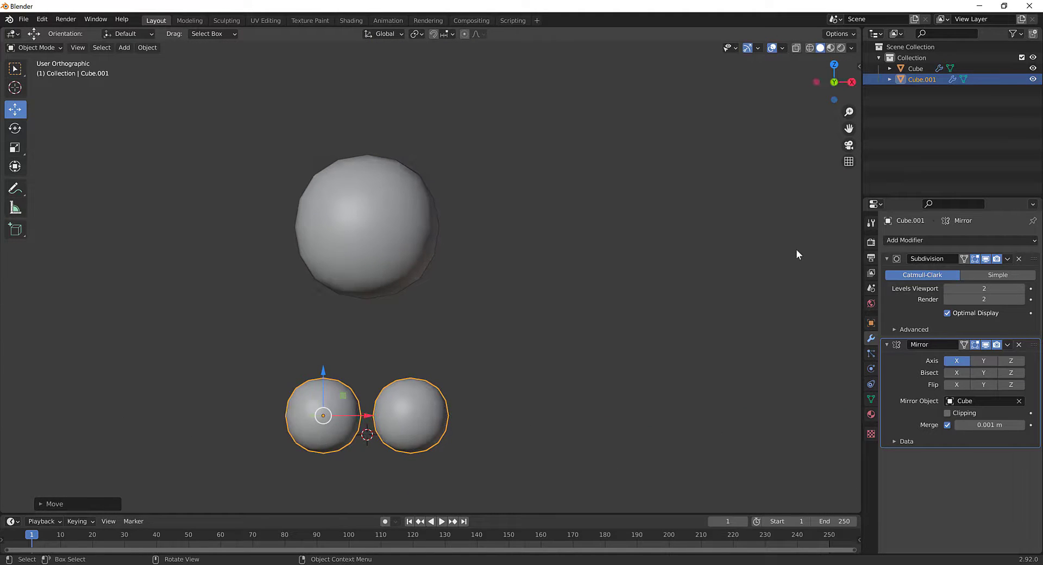
{"action": "key", "text": "KP_7"}
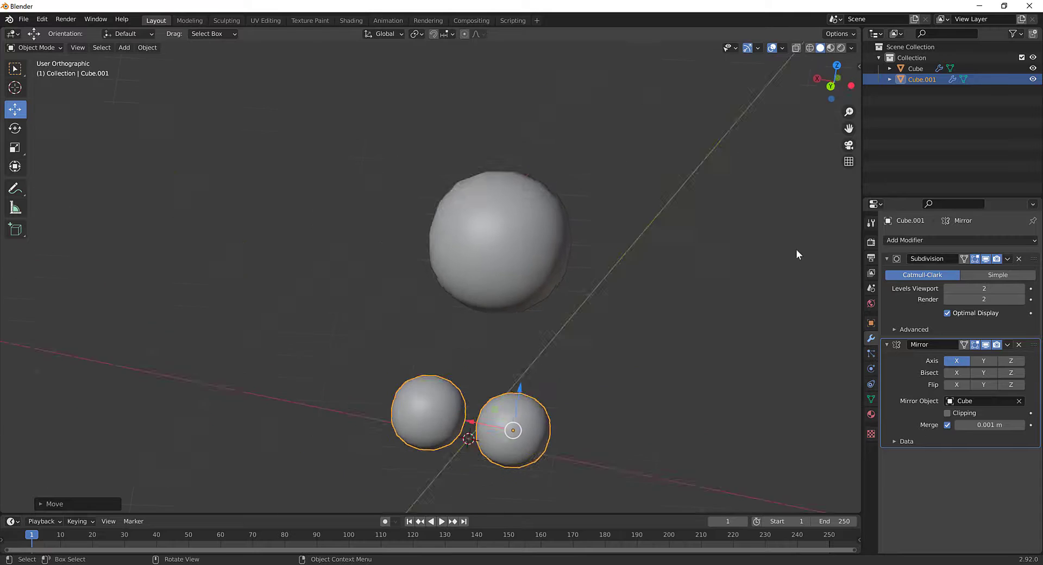
{"action": "key", "text": "KP_1"}
{"action": "key", "text": "KP_4"}
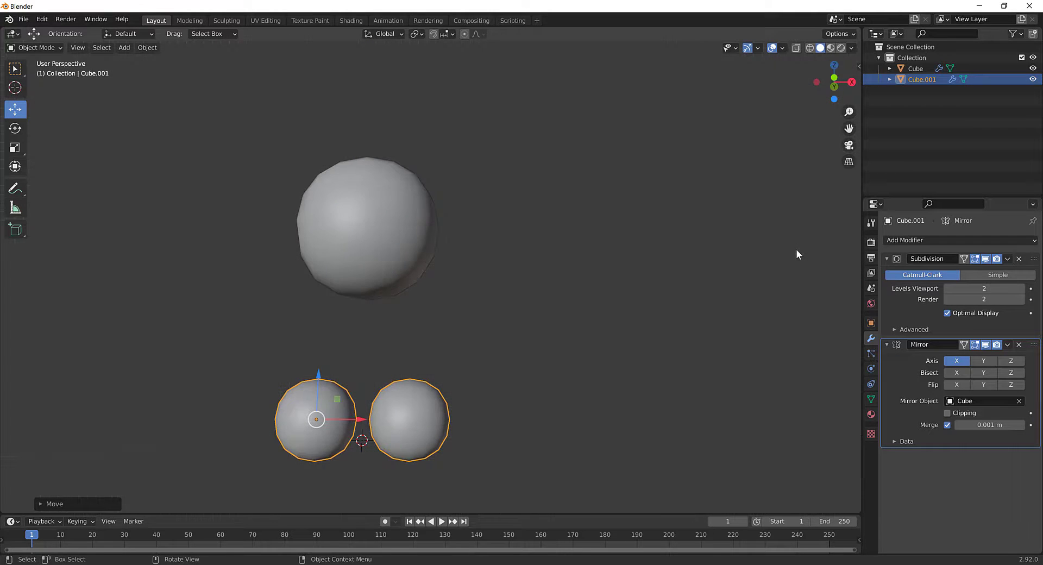
{"action": "key", "text": "KP_3"}
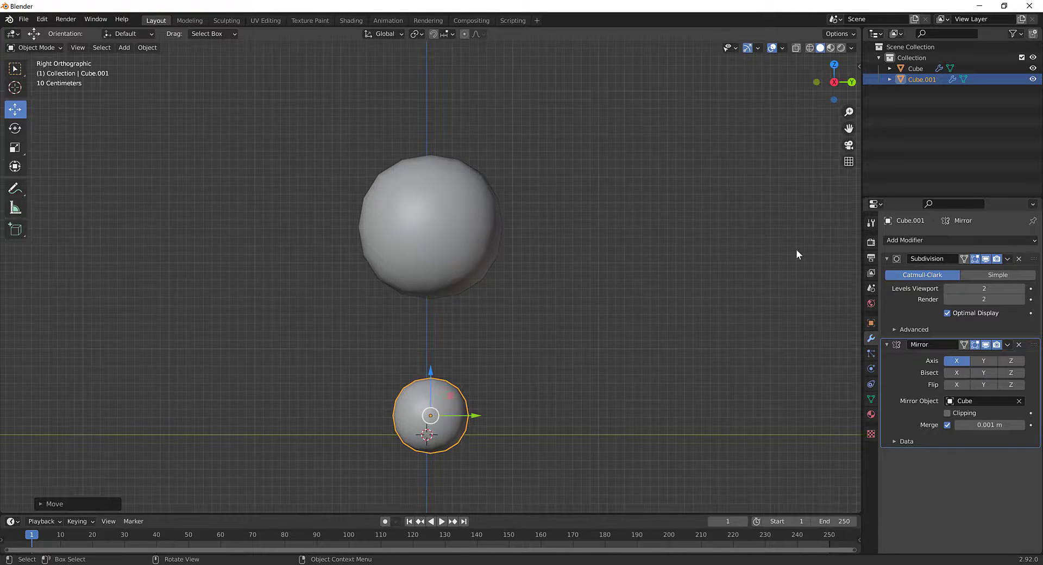
{"action": "key", "text": "KP_4"}
{"action": "key", "text": "KP_6"}
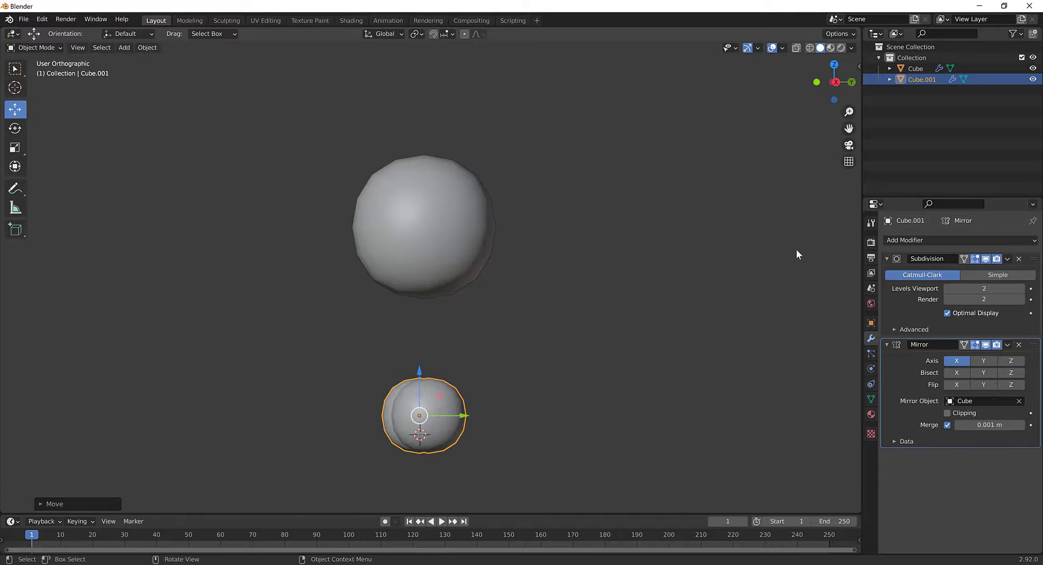
{"action": "key", "text": "KP_1"}
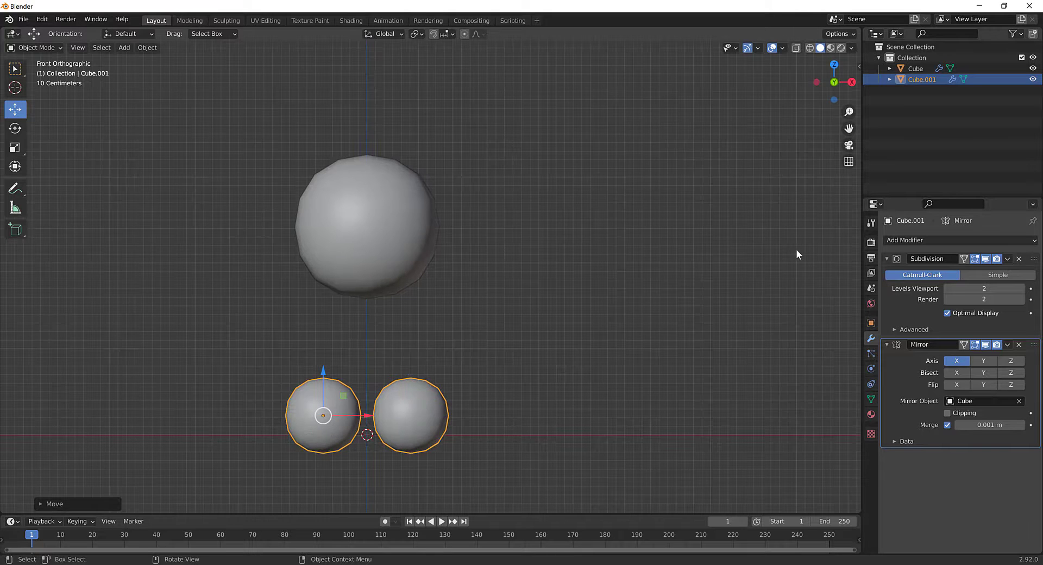
Step: Select the large upper sphere and turn on the wireframe overlay in the viewport
{"action": "left_click", "coordinate": [369, 417]}
{"action": "left_click", "coordinate": [353, 233]}
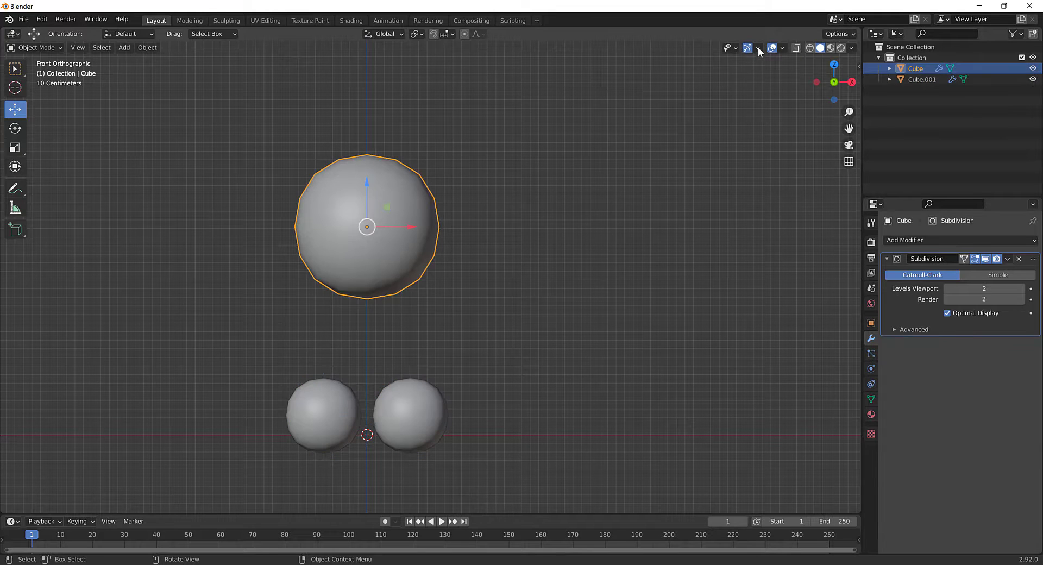
{"action": "left_click", "coordinate": [737, 48]}
{"action": "left_click", "coordinate": [759, 48]}
{"action": "left_click", "coordinate": [785, 48]}
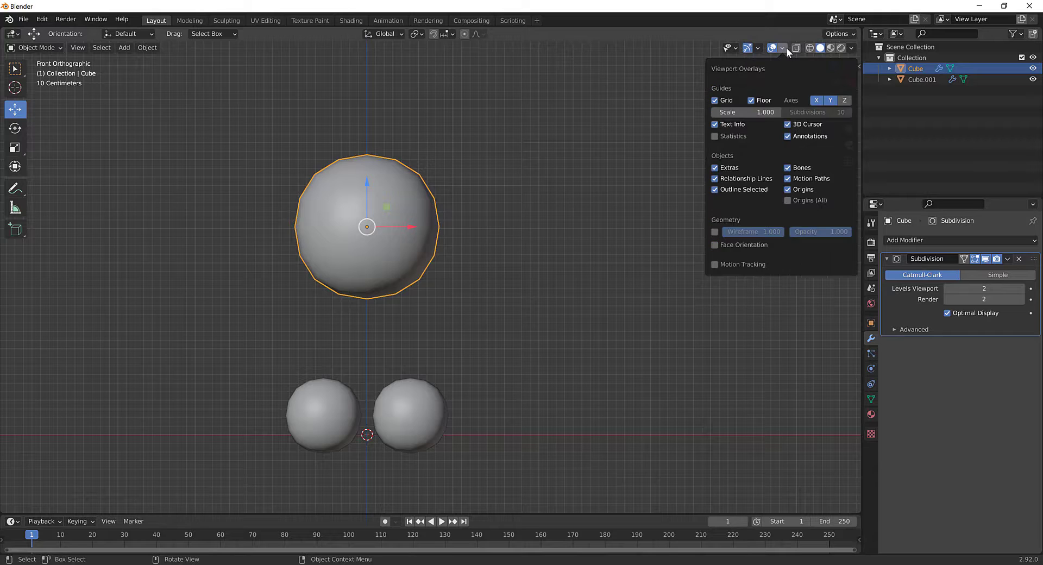
{"action": "left_click", "coordinate": [715, 232]}
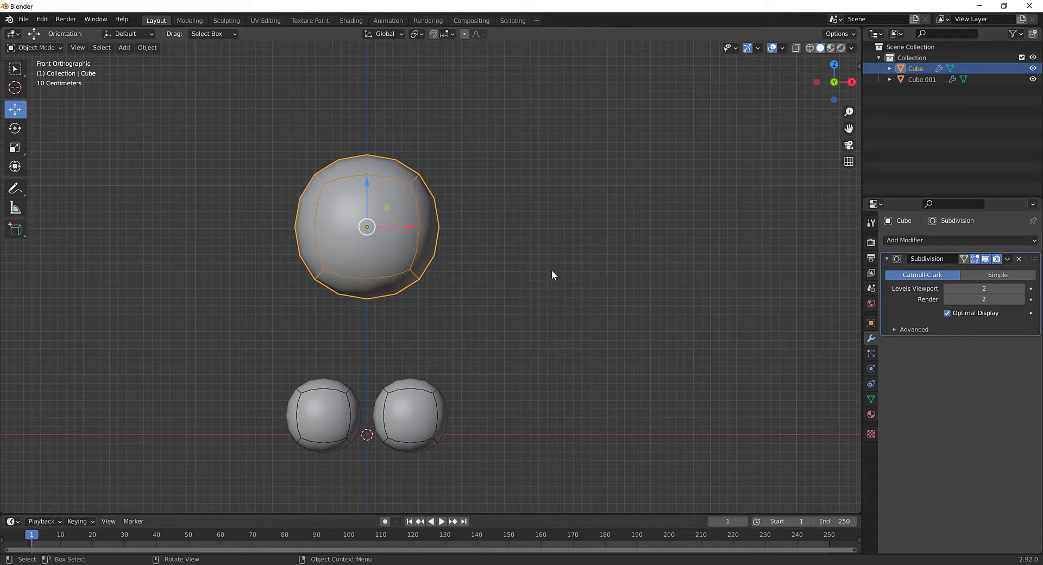
{"action": "middle_click_drag", "start_coordinate": [552, 272], "coordinate": [394, 212]}
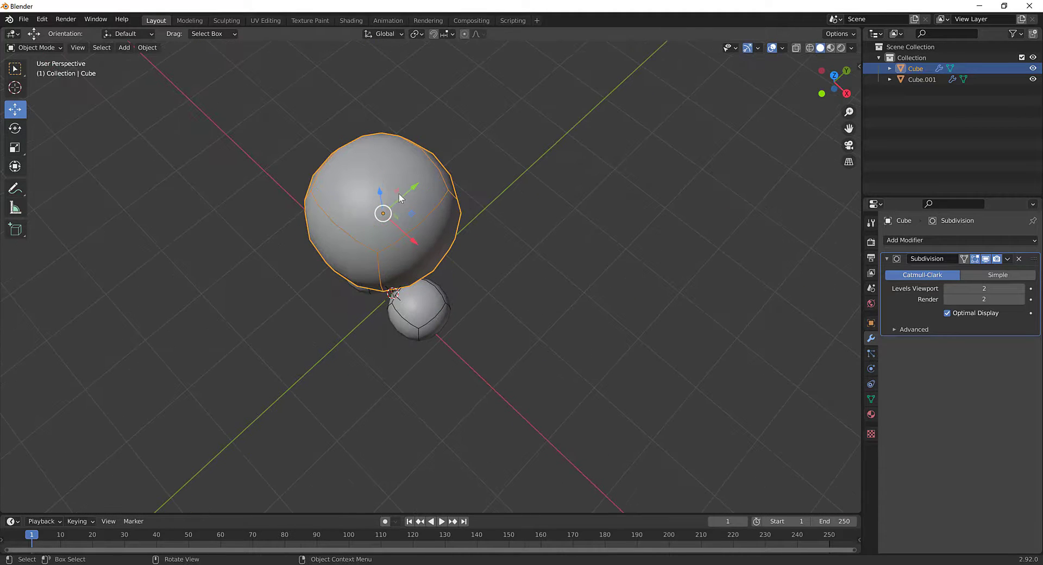
Step: Select the small mirrored spheres, switch to Edit Mode and enable face selection
{"action": "middle_click_drag", "start_coordinate": [377, 398], "coordinate": [435, 361]}
{"action": "left_click", "coordinate": [477, 351]}
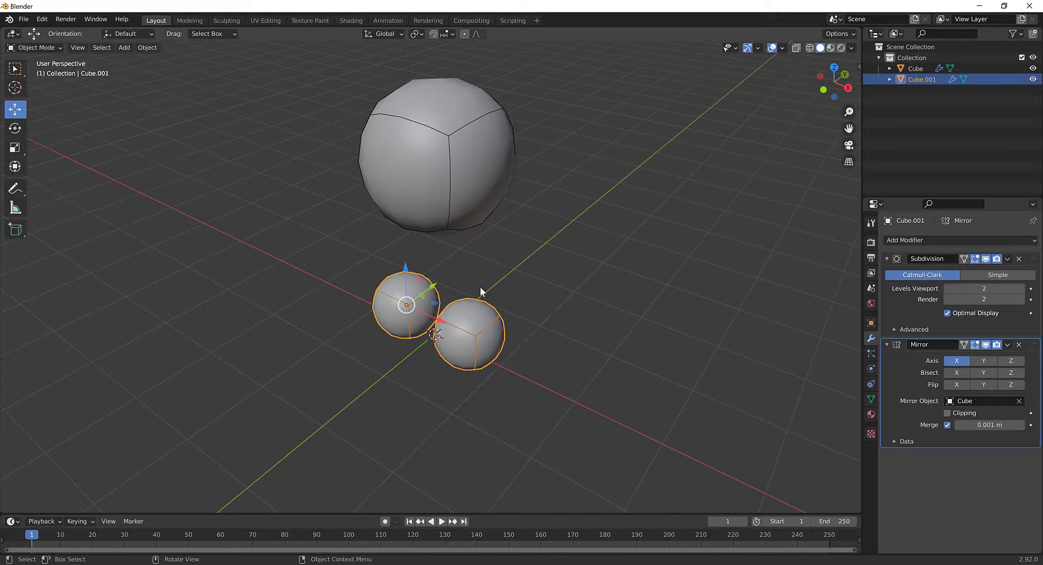
{"action": "key", "text": "ctrl+Tab"}
{"action": "left_click", "coordinate": [556, 288]}
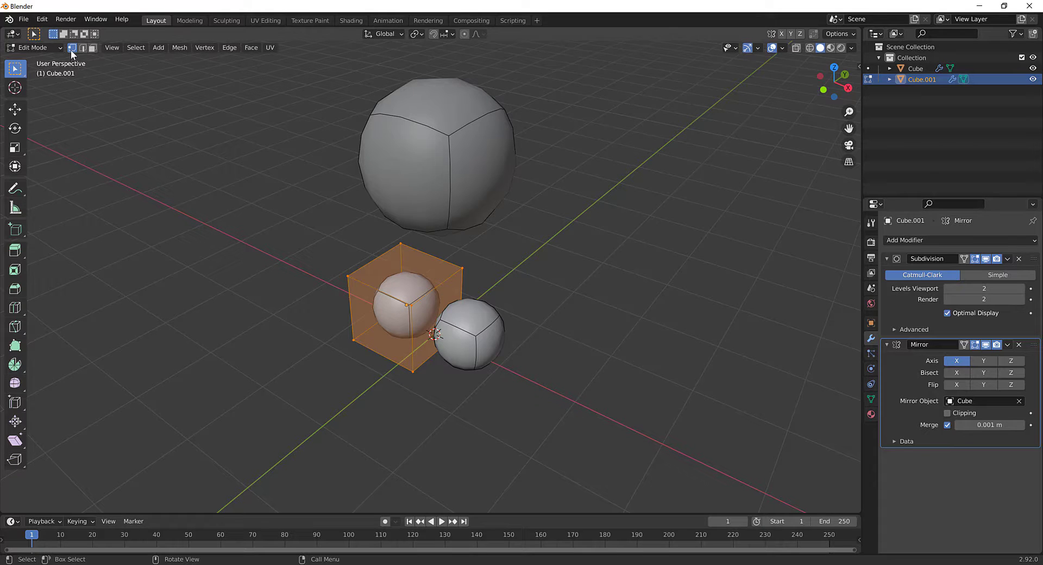
{"action": "left_click", "coordinate": [92, 48]}
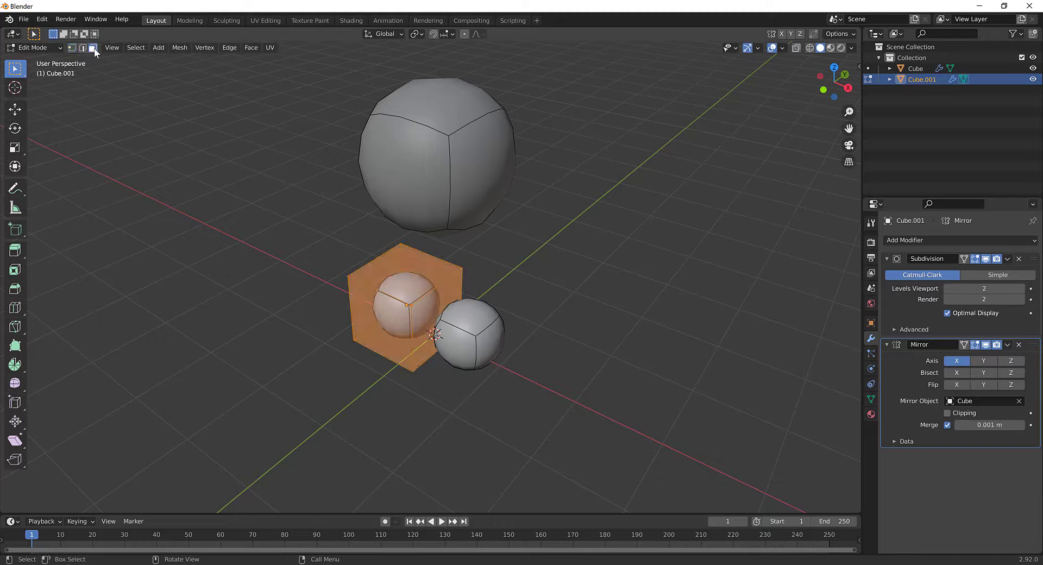
Step: Move the front face of the small sphere's cage along negative Y to stretch both mirrored spheres into elongated feet
{"action": "left_click", "coordinate": [386, 332]}
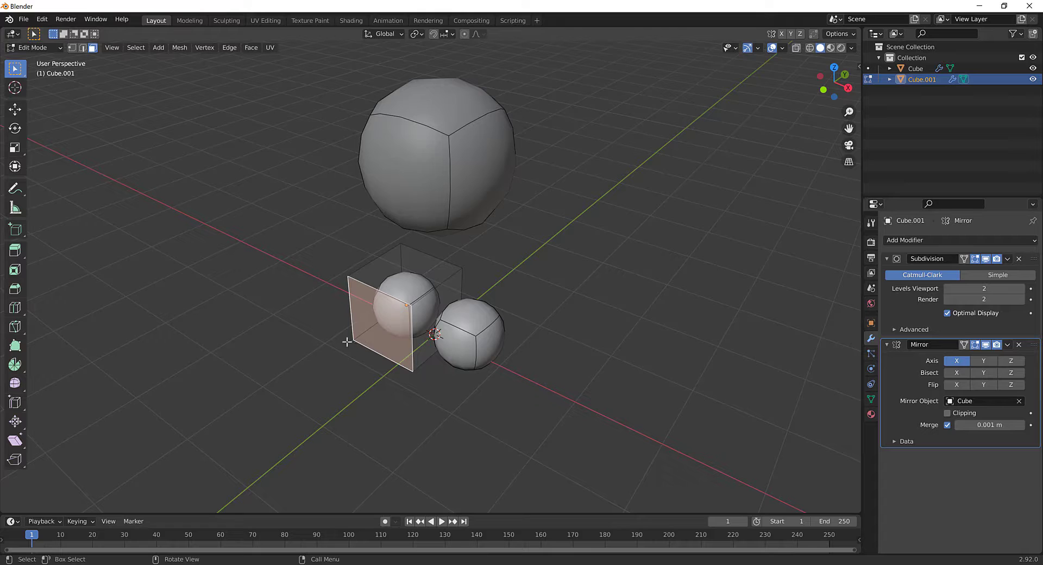
{"action": "key", "text": "g"}
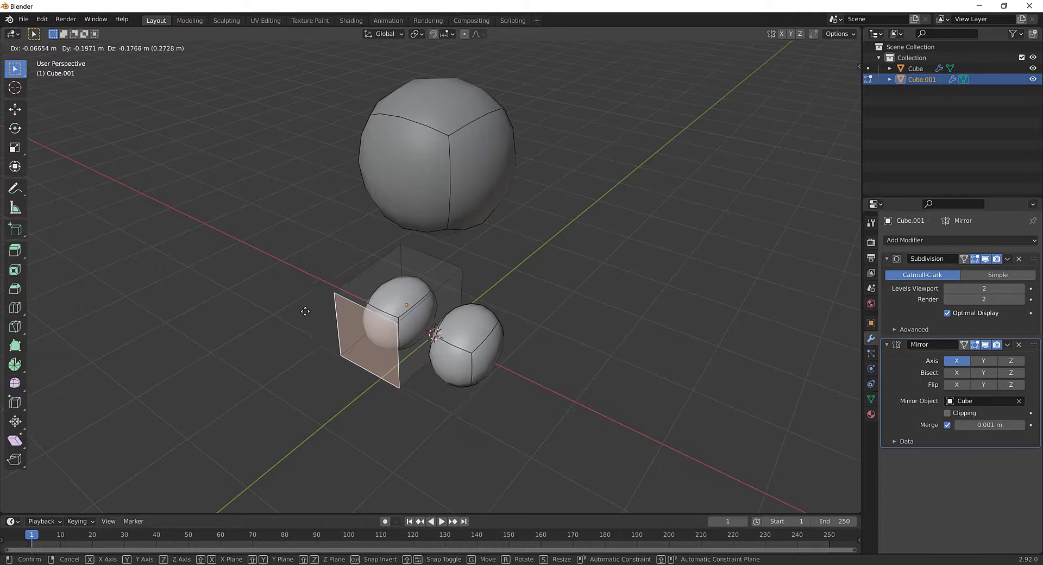
{"action": "key", "text": "x"}
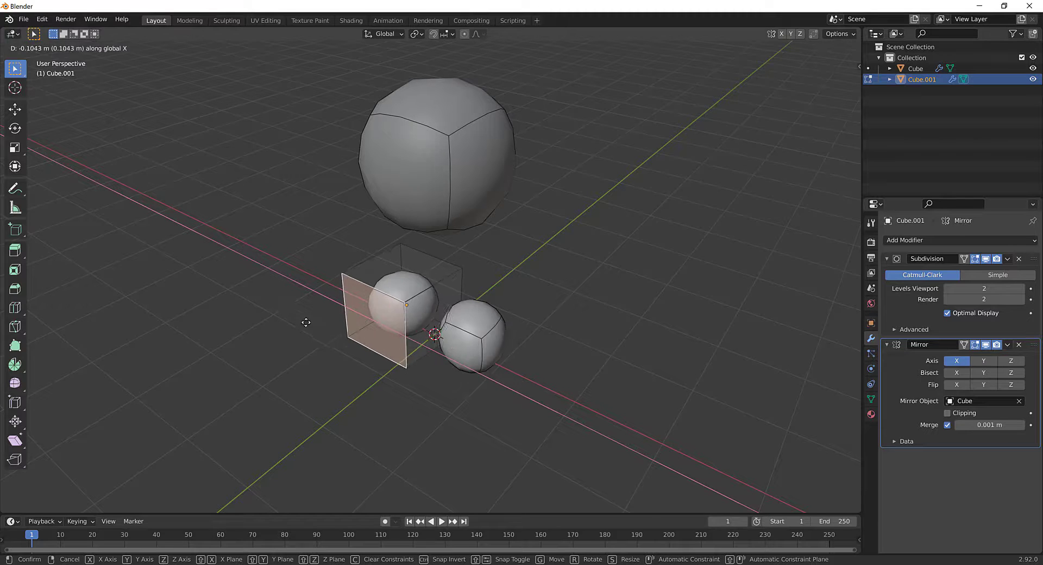
{"action": "key", "text": "y"}
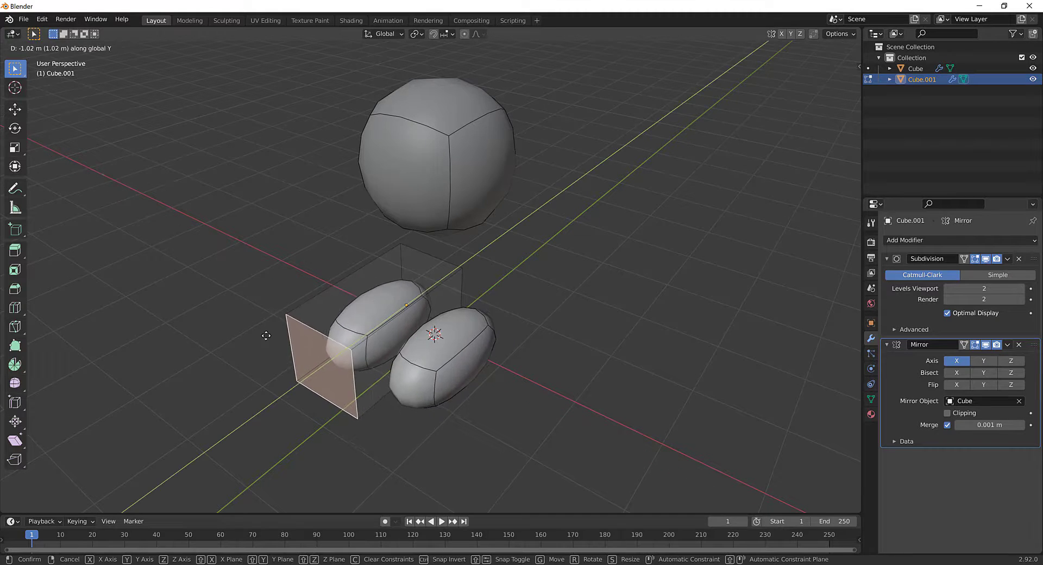
{"action": "left_click", "coordinate": [599, 324]}
{"action": "middle_click_drag", "start_coordinate": [600, 323], "coordinate": [451, 409]}
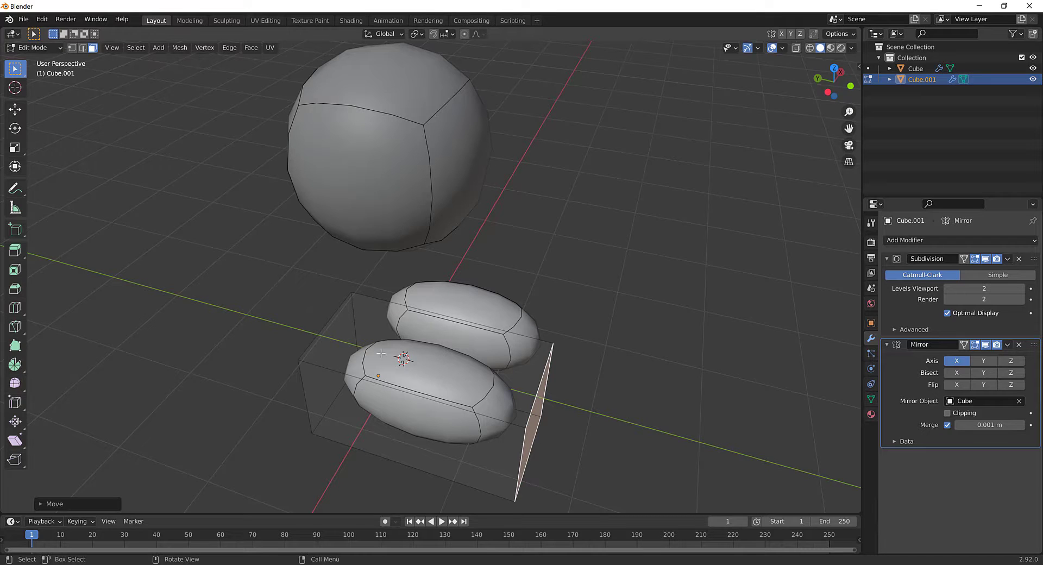
Step: Add a crosswise loop cut around the elongated foot's cage and slide it toward the rear end
{"action": "key", "text": "ctrl+r"}
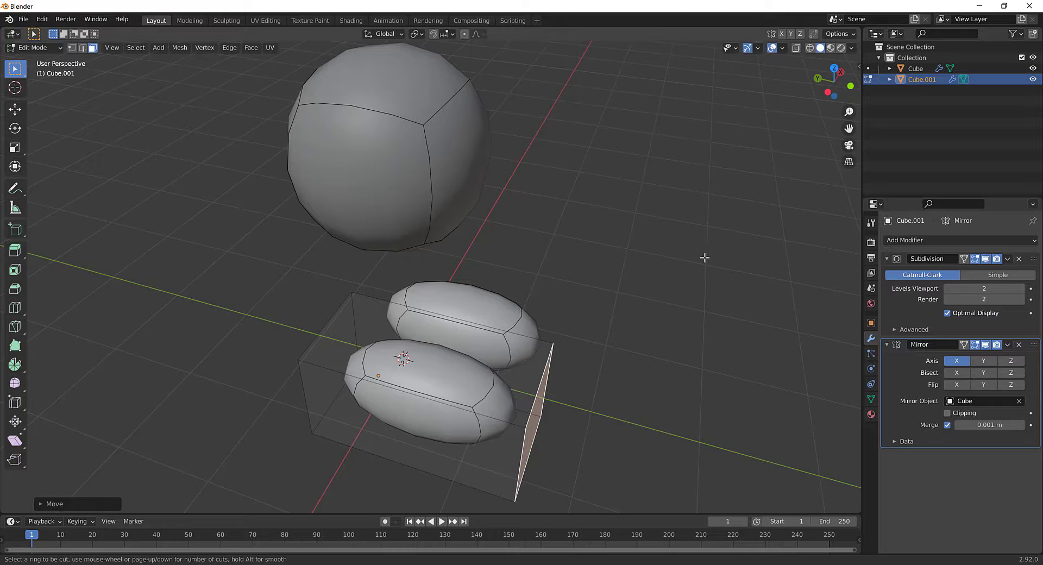
{"action": "key", "text": "Escape"}
{"action": "key", "text": "ctrl+r"}
{"action": "left_click", "coordinate": [451, 399]}
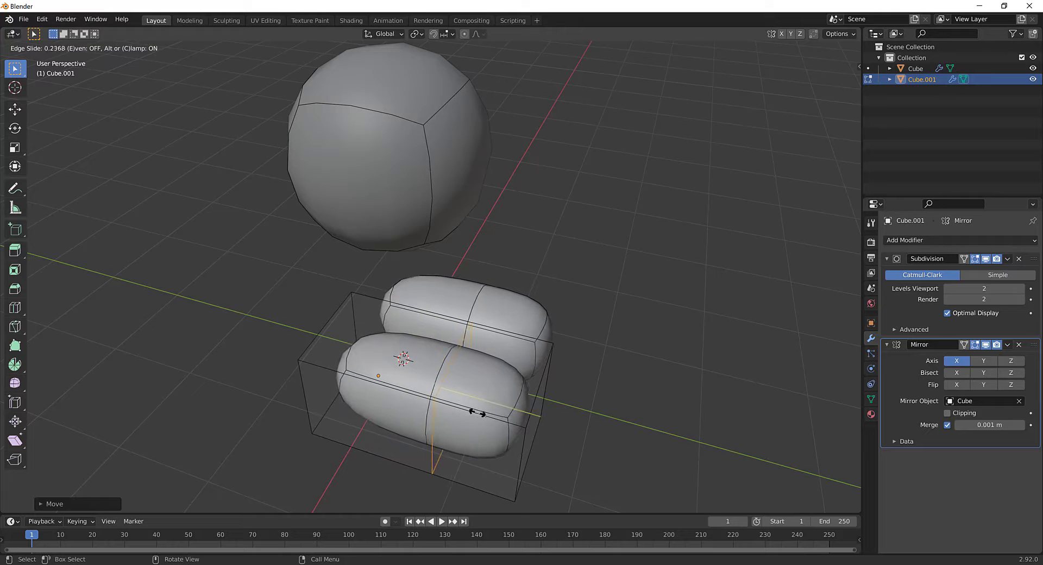
{"action": "left_click", "coordinate": [416, 408]}
{"action": "middle_click_drag", "start_coordinate": [594, 352], "coordinate": [549, 296]}
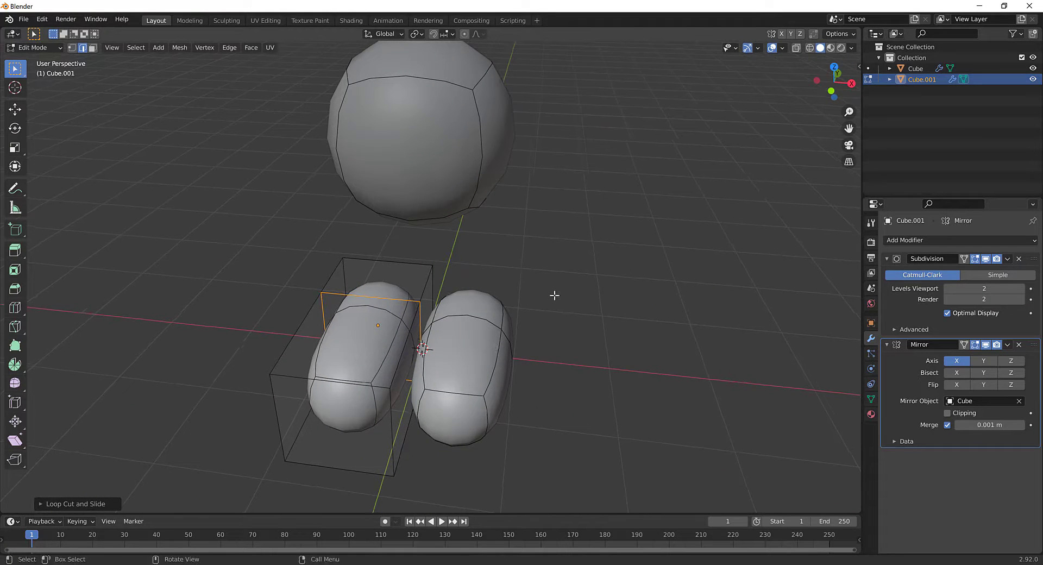
Step: Return to Object Mode, scale the two mirrored feet down and adjust their spacing along X
{"action": "key", "text": "ctrl+Tab"}
{"action": "left_click", "coordinate": [465, 297]}
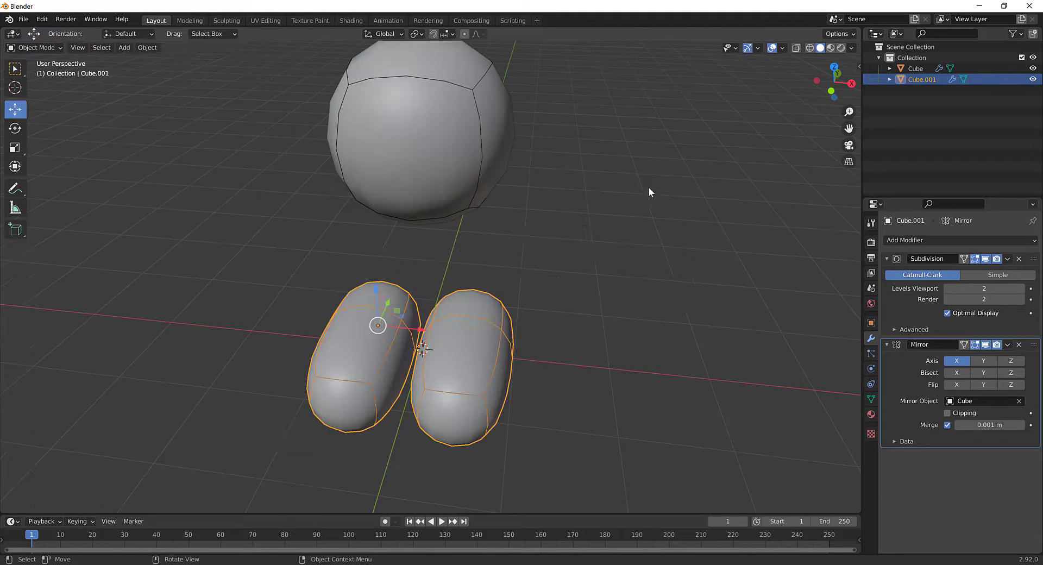
{"action": "key", "text": "s"}
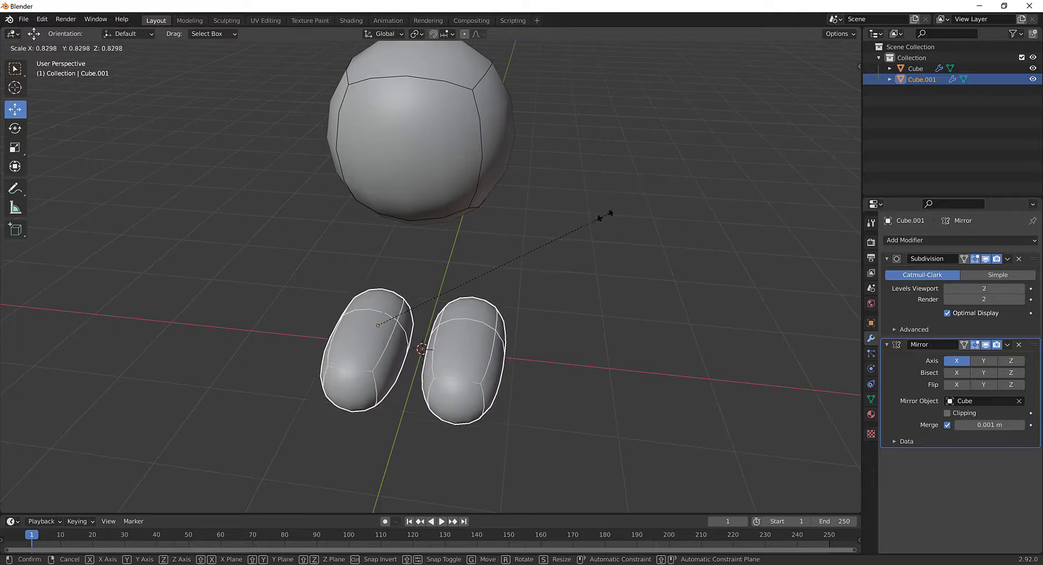
{"action": "left_click", "coordinate": [592, 225]}
{"action": "middle_click_drag", "start_coordinate": [581, 233], "coordinate": [426, 360]}
{"action": "left_click_drag", "start_coordinate": [414, 367], "coordinate": [418, 363]}
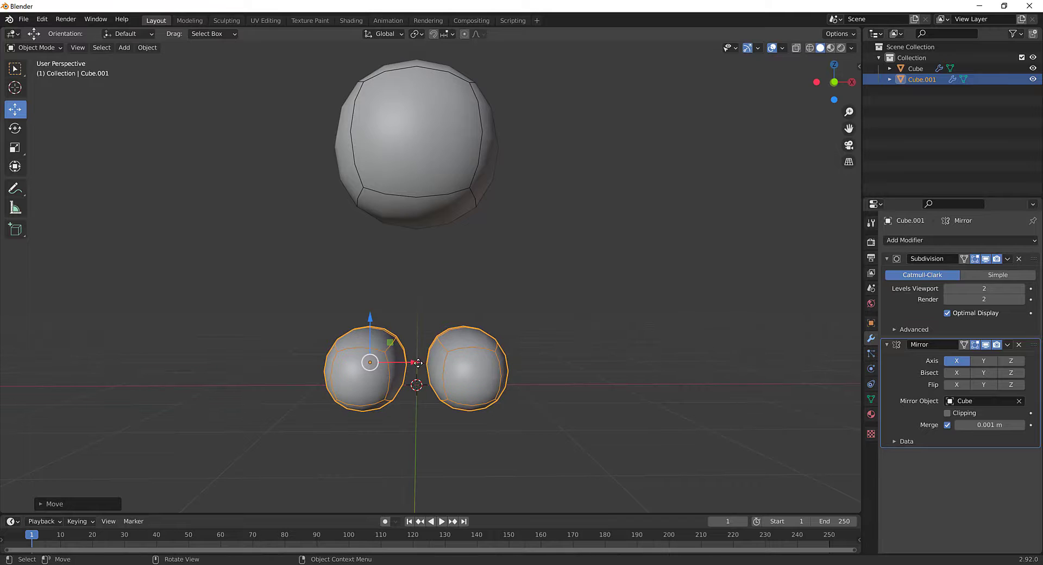
{"action": "key", "text": "s"}
{"action": "left_click", "coordinate": [637, 239]}
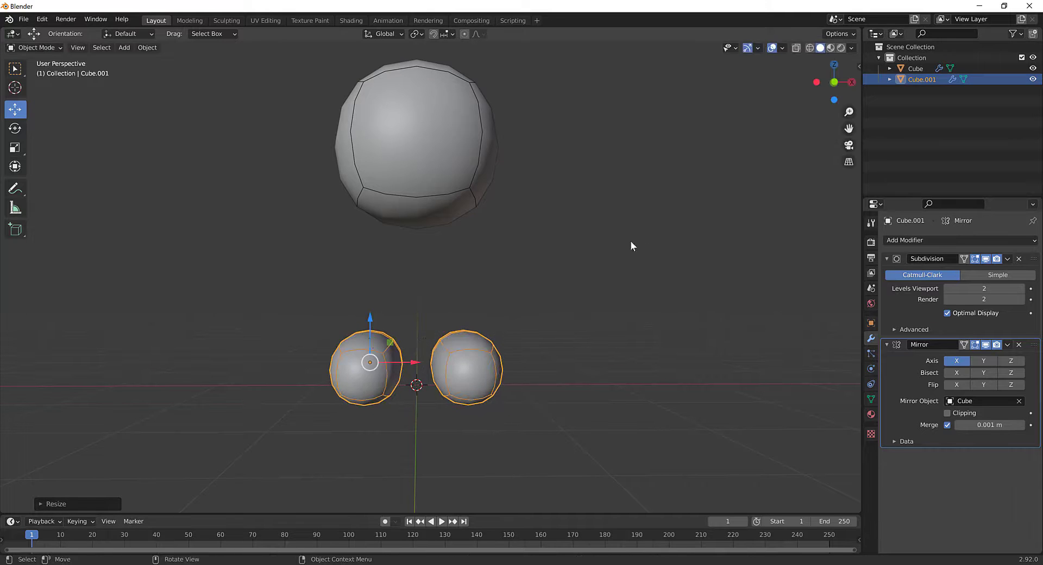
Step: In Edit Mode, add a horizontal loop cut around the foot's cage and slide it close to the bottom to flatten the sole
{"action": "middle_click_drag", "start_coordinate": [631, 245], "coordinate": [529, 426]}
{"action": "key", "text": "ctrl+Tab"}
{"action": "left_click", "coordinate": [601, 405]}
{"action": "key", "text": "ctrl+r"}
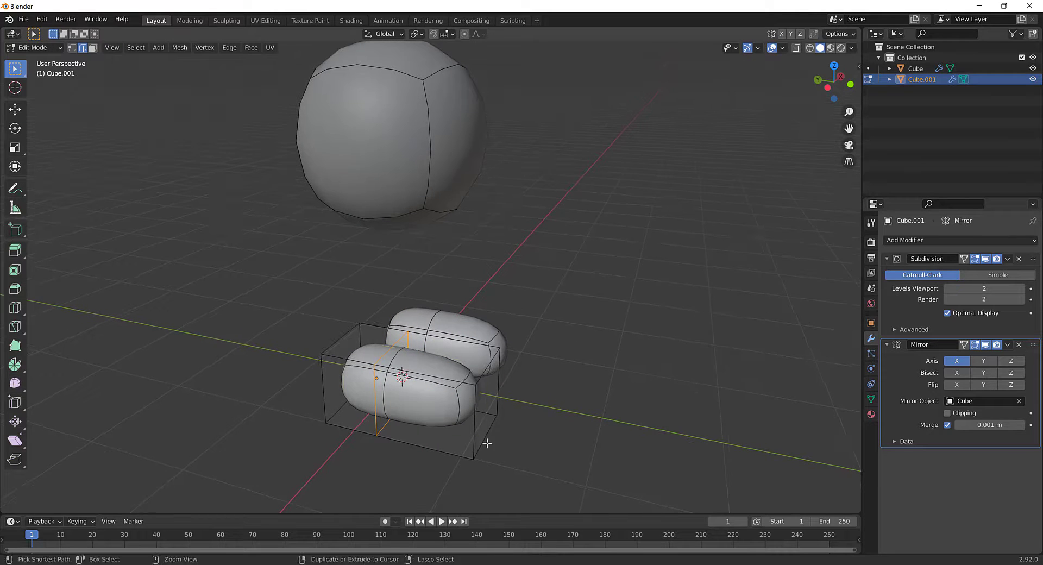
{"action": "left_click", "coordinate": [474, 423]}
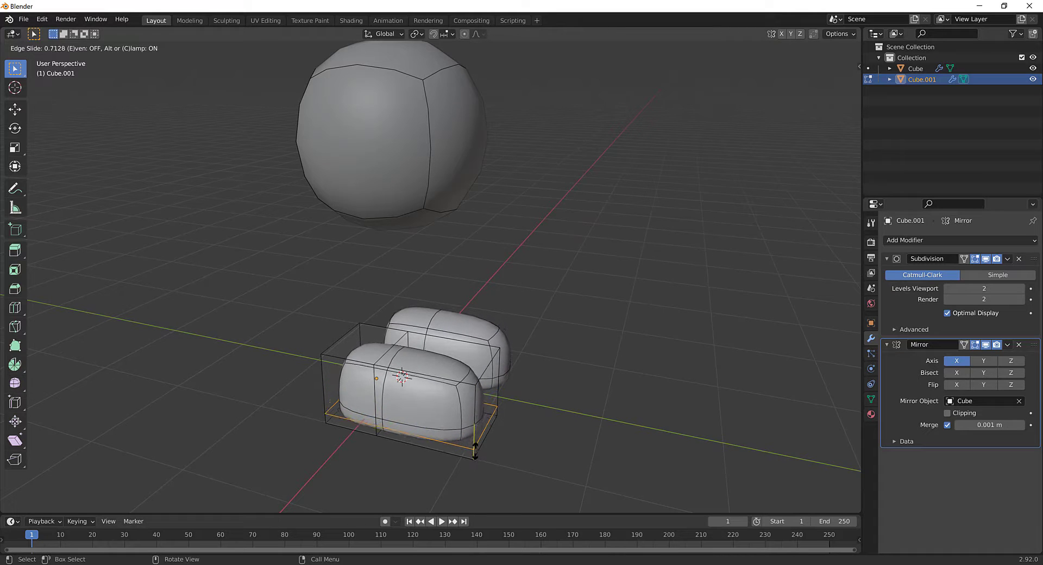
{"action": "left_click", "coordinate": [476, 460]}
{"action": "middle_click_drag", "start_coordinate": [524, 477], "coordinate": [487, 489]}
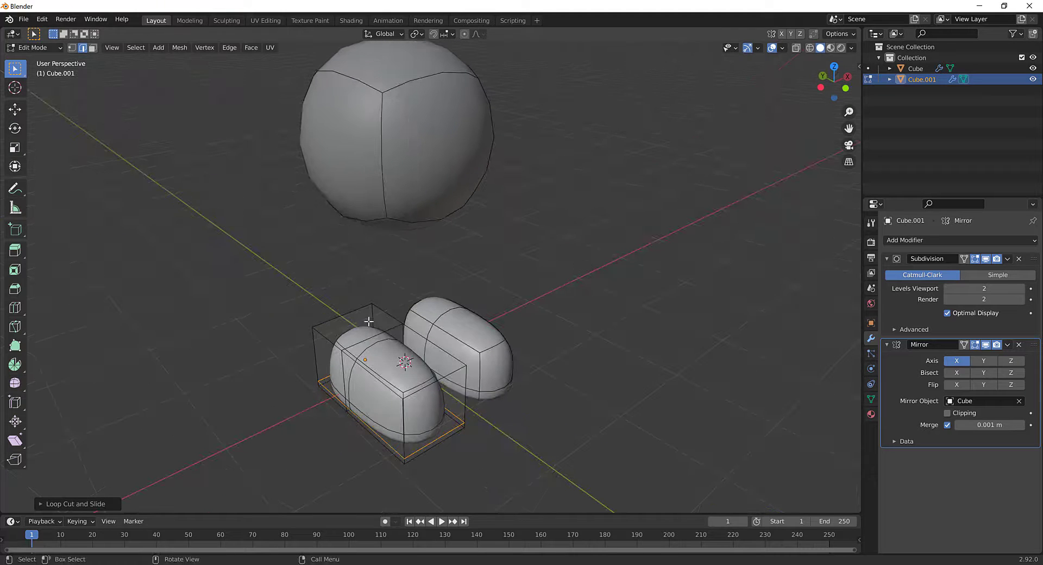
{"action": "middle_click_drag", "start_coordinate": [367, 338], "coordinate": [377, 336]}
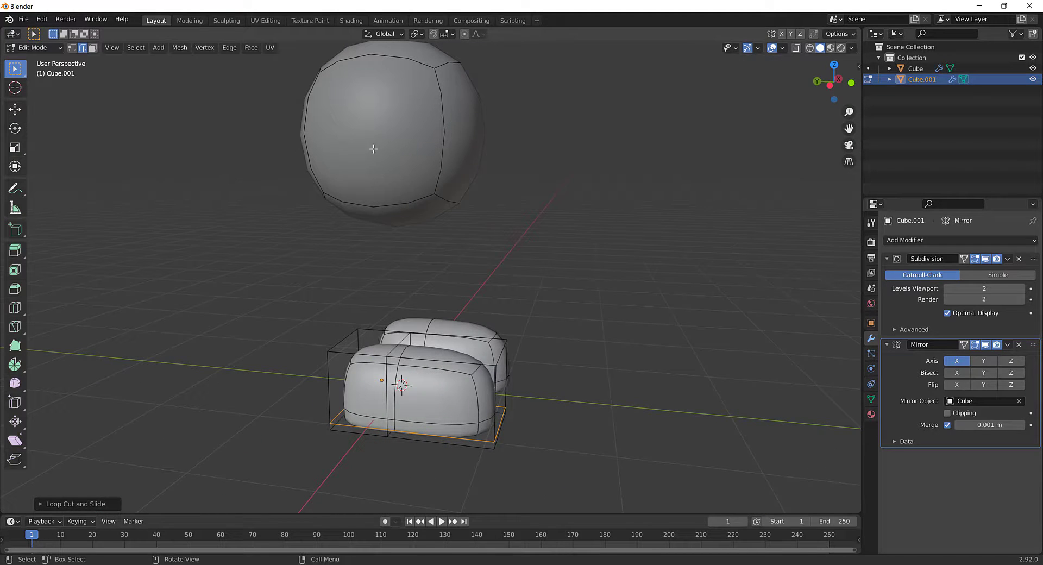
{"action": "middle_click_drag", "start_coordinate": [530, 272], "coordinate": [395, 293]}
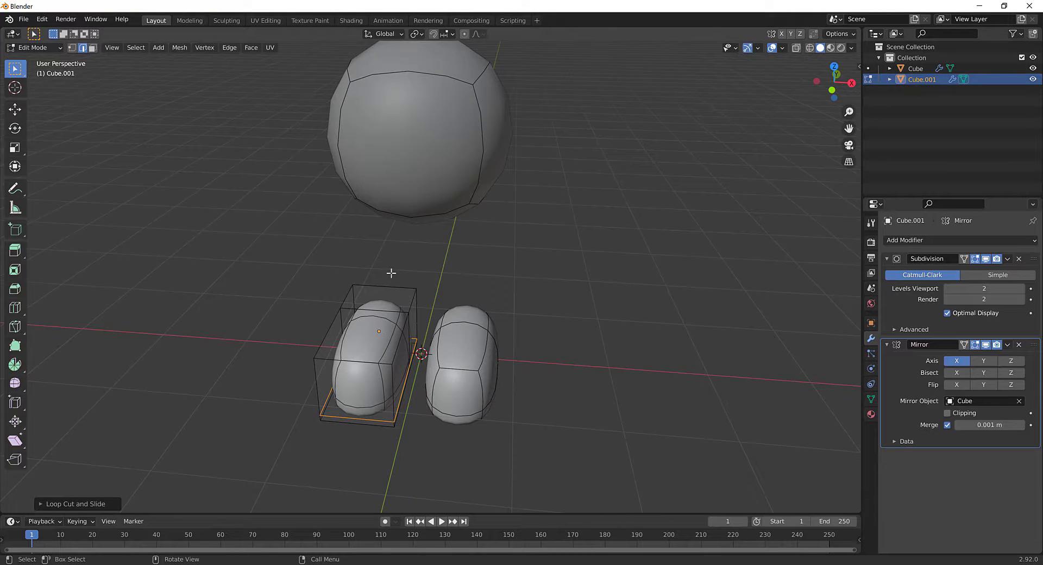
{"action": "middle_click_drag", "start_coordinate": [373, 251], "coordinate": [404, 138]}
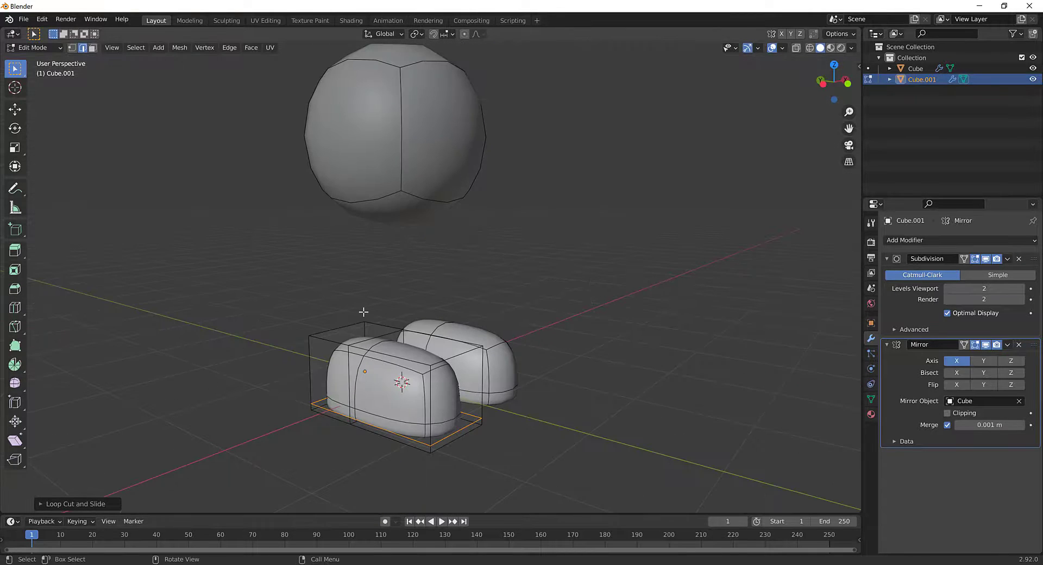
{"action": "middle_click_drag", "start_coordinate": [363, 312], "coordinate": [389, 339]}
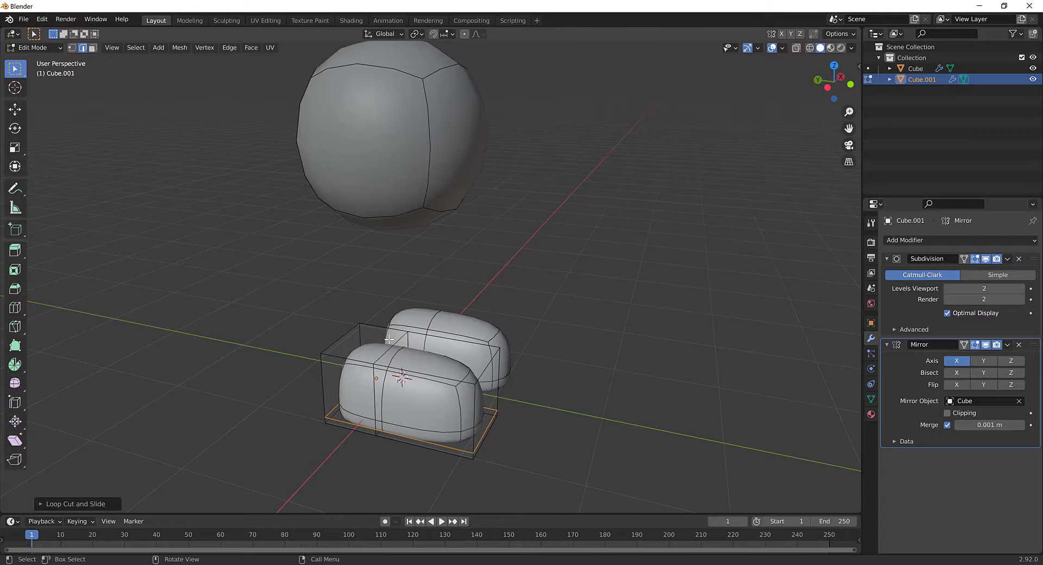
Step: Try out the edge and face selection modes on the foot's cage
{"action": "key", "text": "ctrl+Tab"}
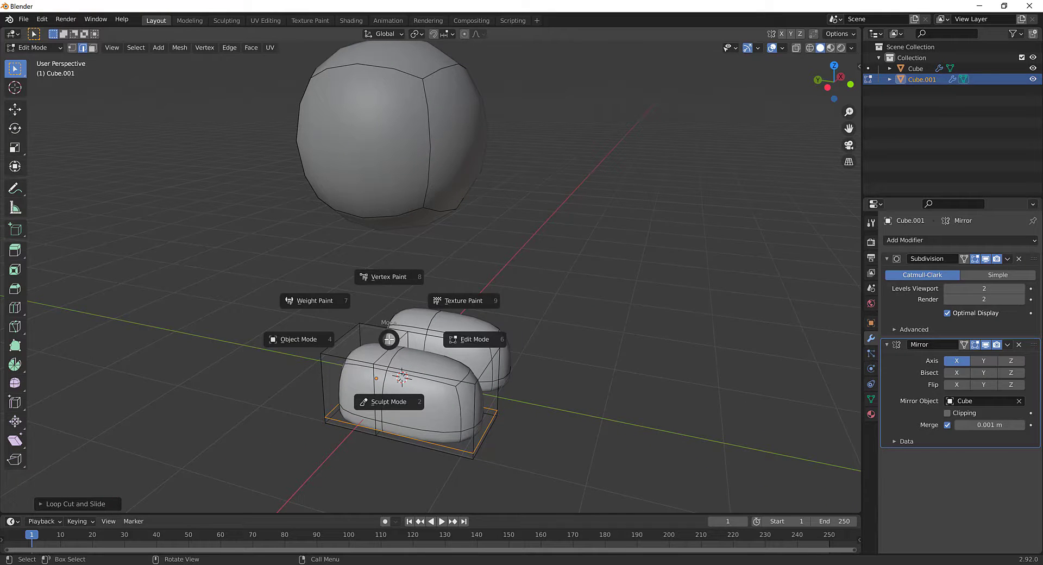
{"action": "left_click", "coordinate": [465, 340]}
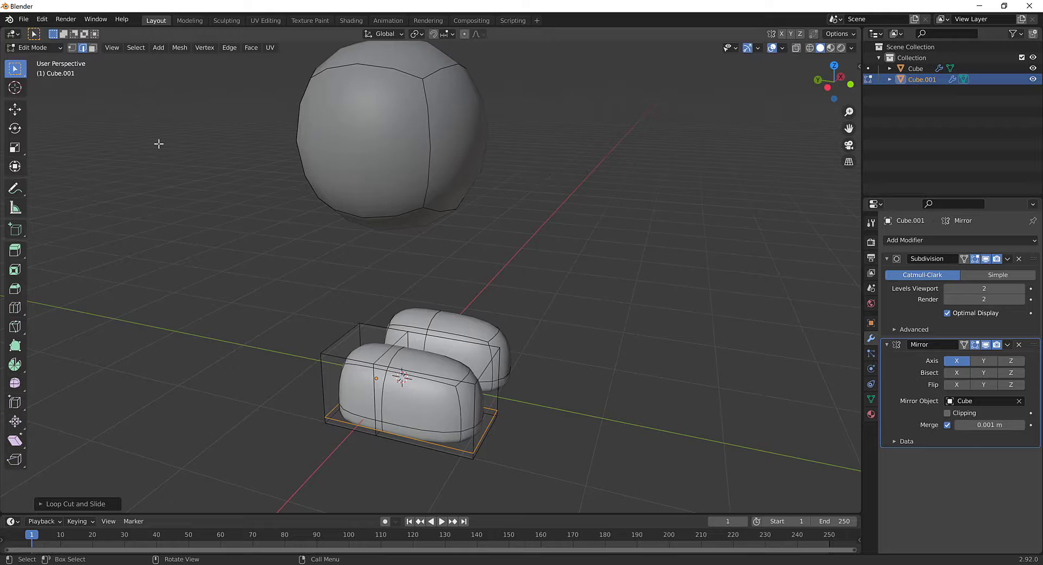
{"action": "key", "text": "3"}
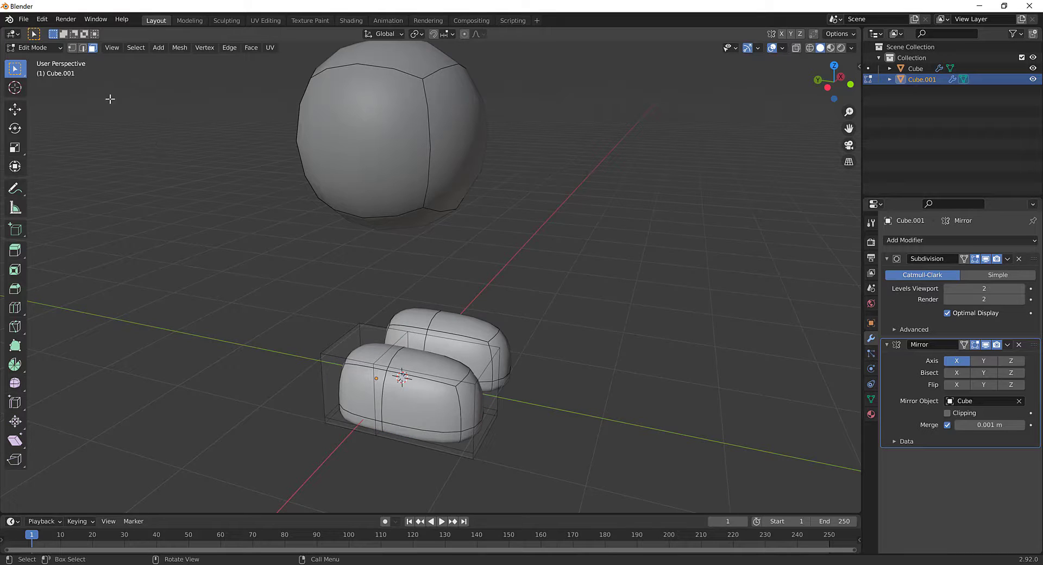
{"action": "key", "text": "2"}
{"action": "key", "text": "3"}
{"action": "left_click", "coordinate": [322, 354]}
{"action": "left_click", "coordinate": [359, 324]}
{"action": "left_click", "coordinate": [408, 329]}
Step: Try moving an upper rear edge and a rear corner vertex of the foot's cage, cancelling each move
{"action": "key", "text": "2"}
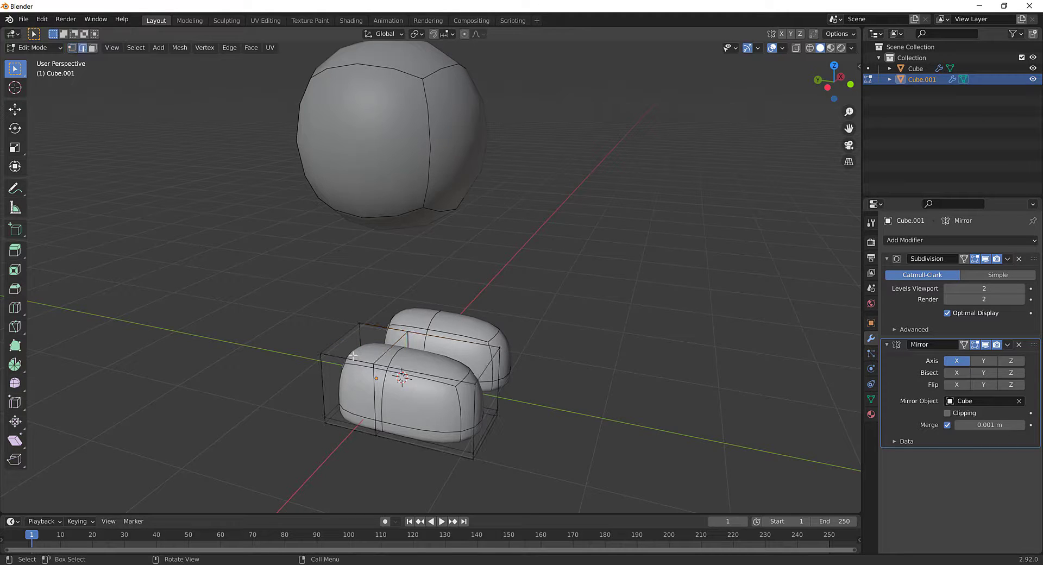
{"action": "left_click", "coordinate": [350, 360]}
{"action": "left_click", "coordinate": [342, 337]}
{"action": "key", "text": "g"}
{"action": "right_click", "coordinate": [341, 316]}
{"action": "key", "text": "1"}
{"action": "left_click", "coordinate": [360, 324]}
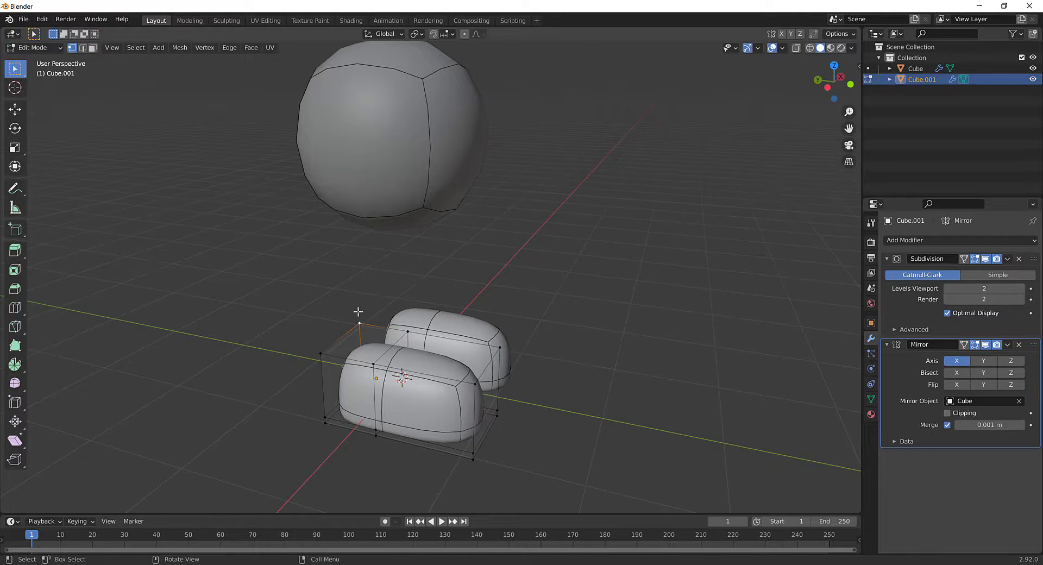
{"action": "key", "text": "g"}
{"action": "key", "text": "Escape"}
Step: Select the rear top face of the foot's cage in face selection mode and inspect it from other angles
{"action": "key", "text": "3"}
{"action": "left_click", "coordinate": [370, 348]}
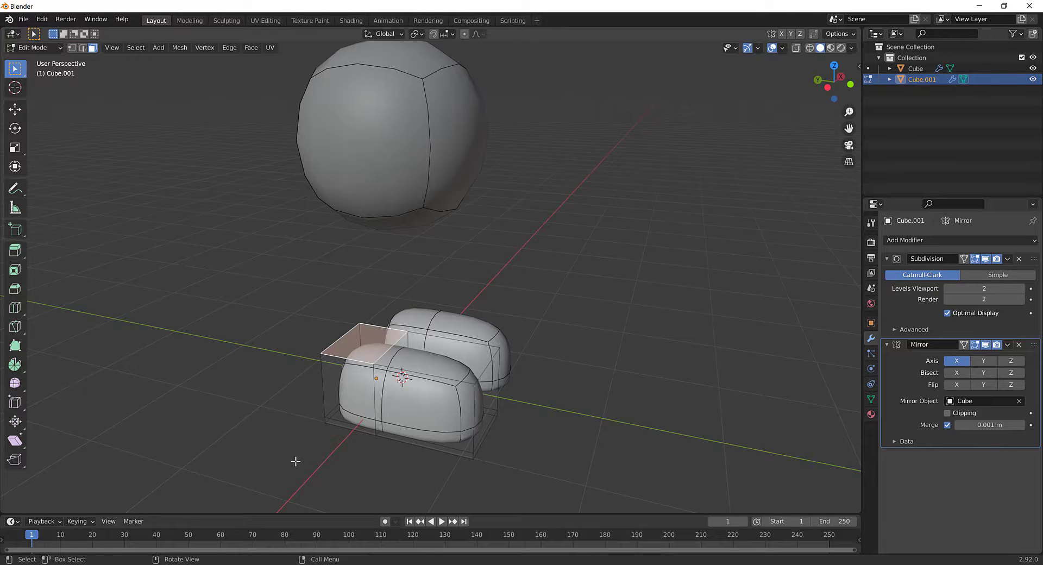
{"action": "middle_click_drag", "start_coordinate": [295, 462], "coordinate": [177, 473]}
{"action": "scroll", "coordinate": [386, 317], "scroll_direction": "up", "scroll_amount": 4}
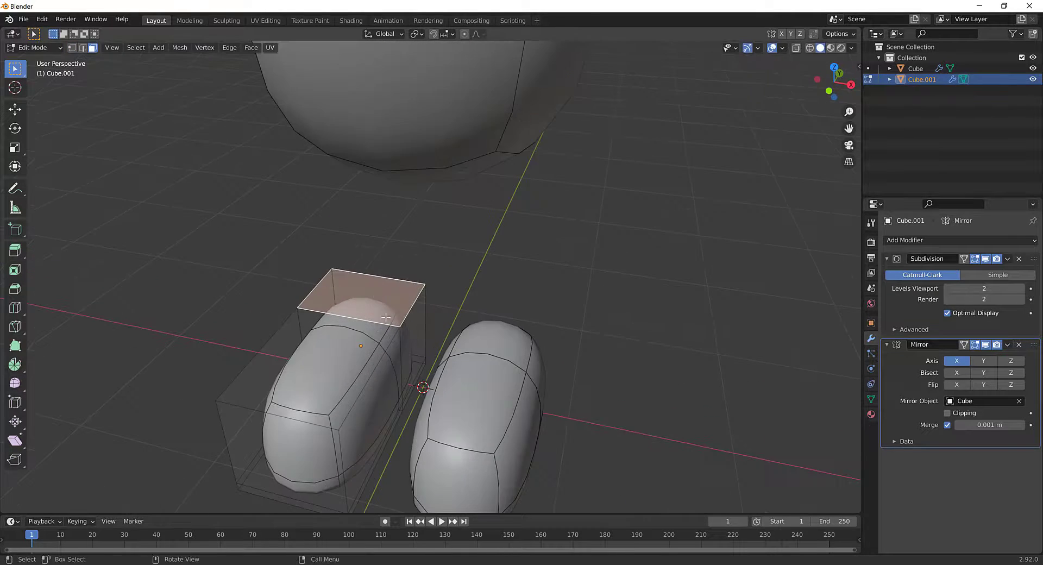
{"action": "mouse_move", "coordinate": [233, 393]}
{"action": "middle_mouse_down"}
{"action": "mouse_move", "coordinate": [401, 415]}
{"action": "mouse_move", "coordinate": [482, 368]}
{"action": "middle_mouse_up"}
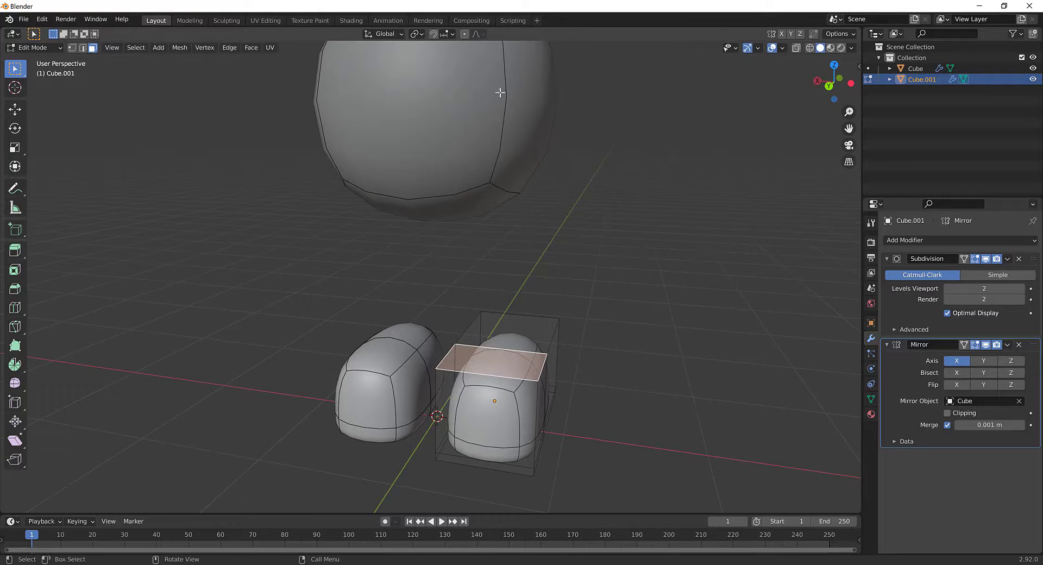
Step: Extrude the rear top face upward into the large sphere to form a pair of mirrored legs
{"action": "key", "text": "e"}
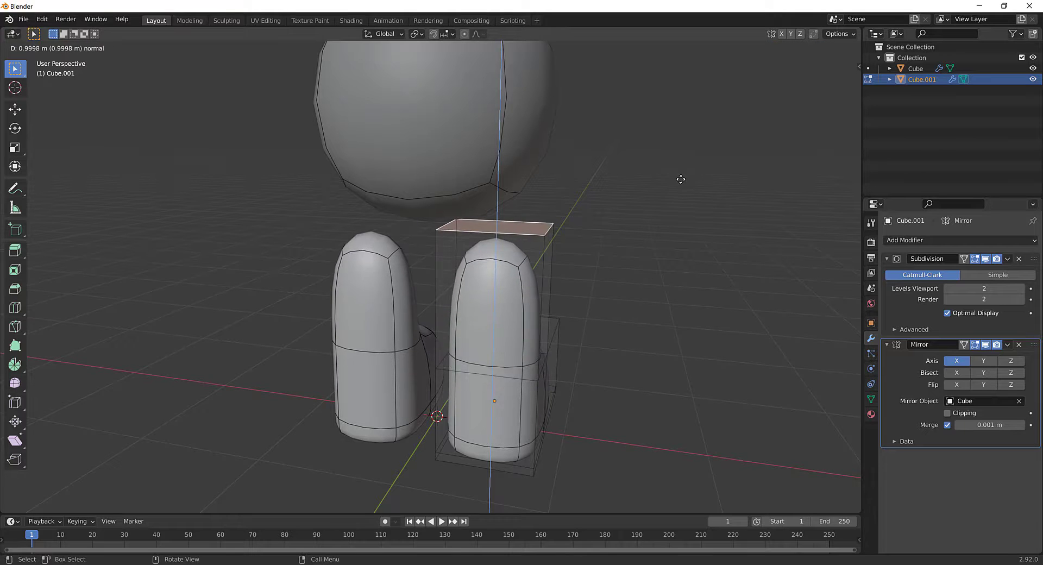
{"action": "left_click", "coordinate": [675, 510]}
{"action": "scroll", "coordinate": [497, 210], "scroll_direction": "down", "scroll_amount": 3}
{"action": "middle_click_drag", "start_coordinate": [671, 226], "coordinate": [466, 362]}
{"action": "middle_click_drag", "start_coordinate": [420, 318], "coordinate": [408, 304]}
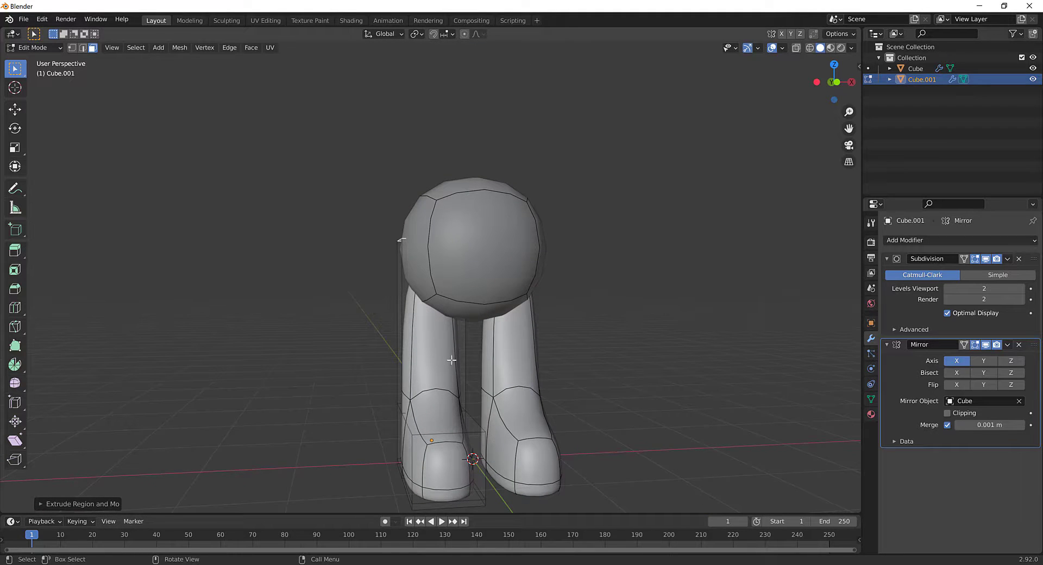
{"action": "middle_click_drag", "start_coordinate": [451, 360], "coordinate": [419, 344]}
Step: Undo the extra leg extrusions and extrude the leg's top face again so that it ends inside the large sphere
{"action": "key", "text": "ctrl+shift+z"}
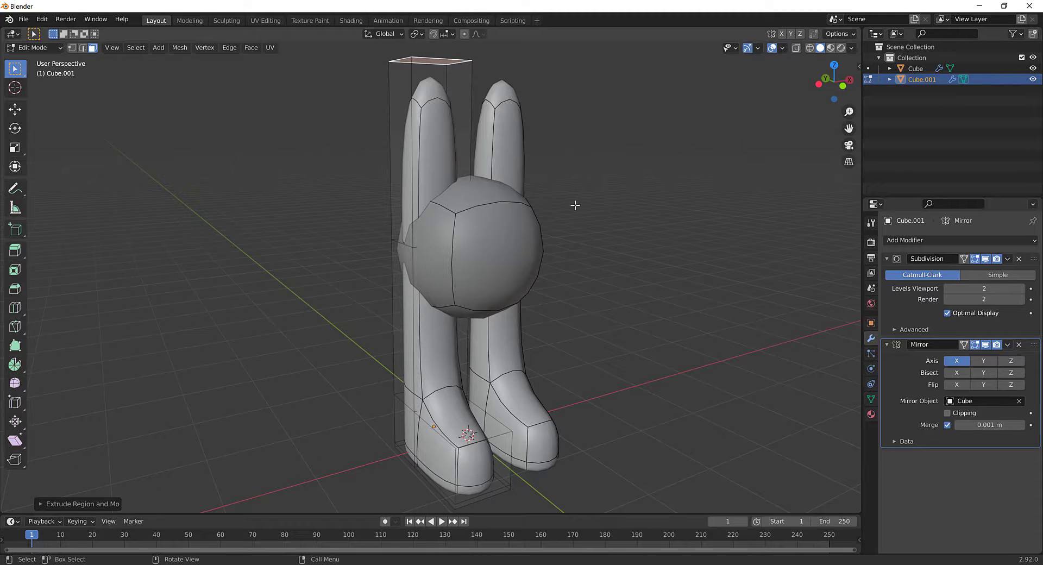
{"action": "key", "text": "ctrl+z"}
{"action": "key", "text": "ctrl+z"}
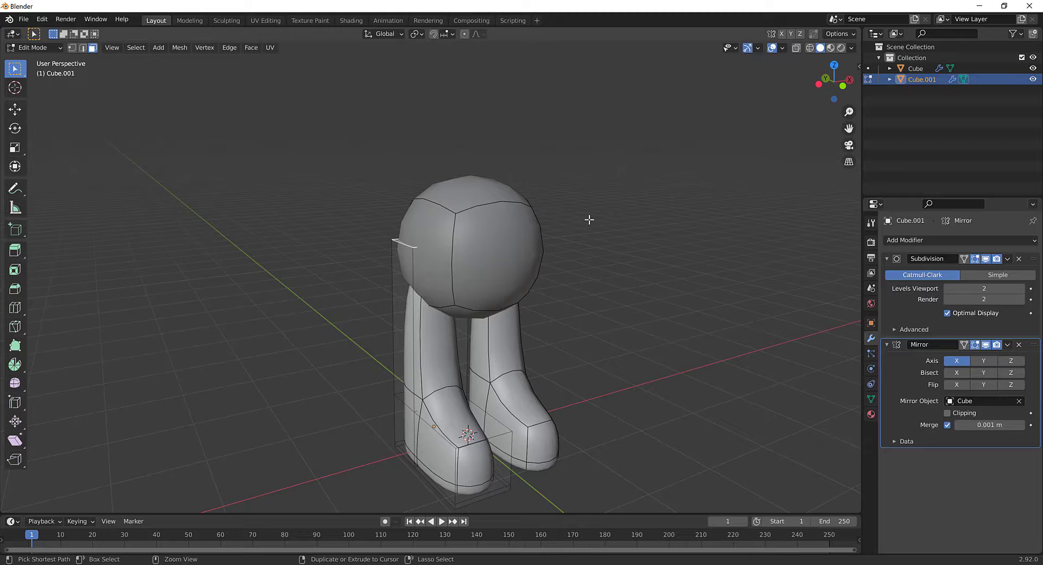
{"action": "key", "text": "ctrl+z"}
{"action": "key", "text": "e"}
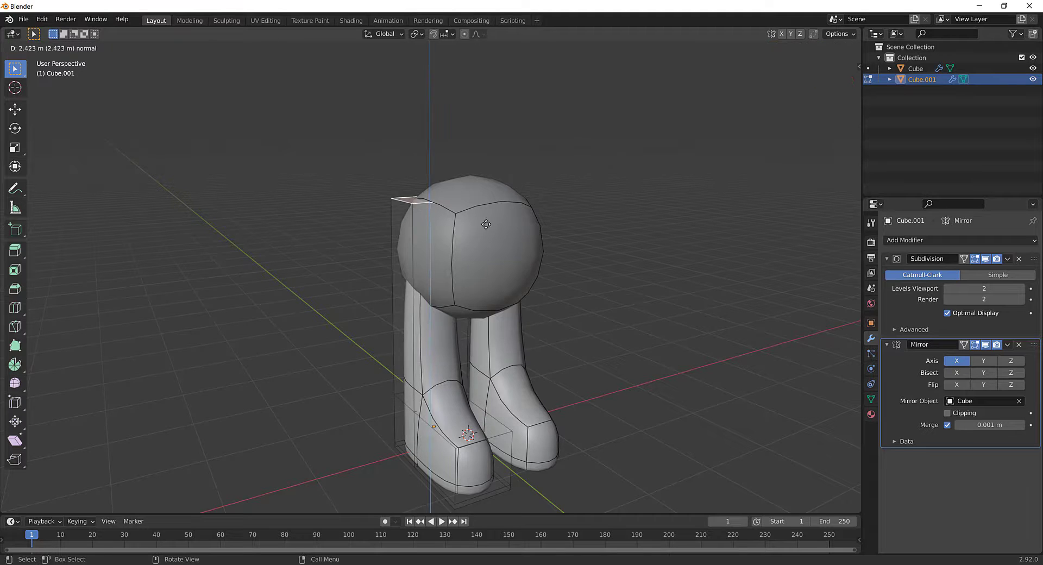
{"action": "left_click", "coordinate": [495, 285]}
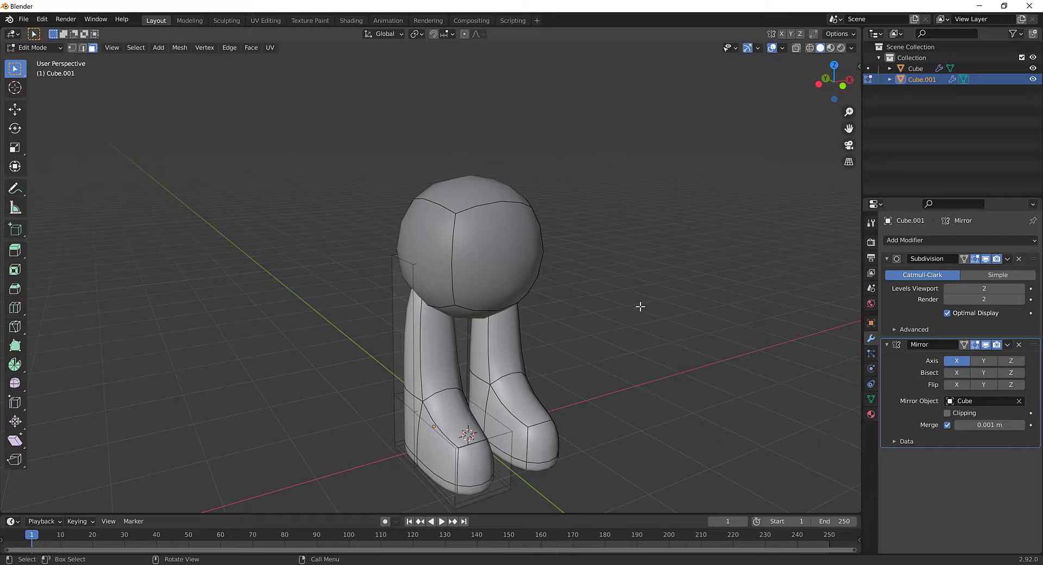
Step: Add a loop cut around the leg in edge selection mode and slide it up close to the leg's top end
{"action": "key", "text": "2"}
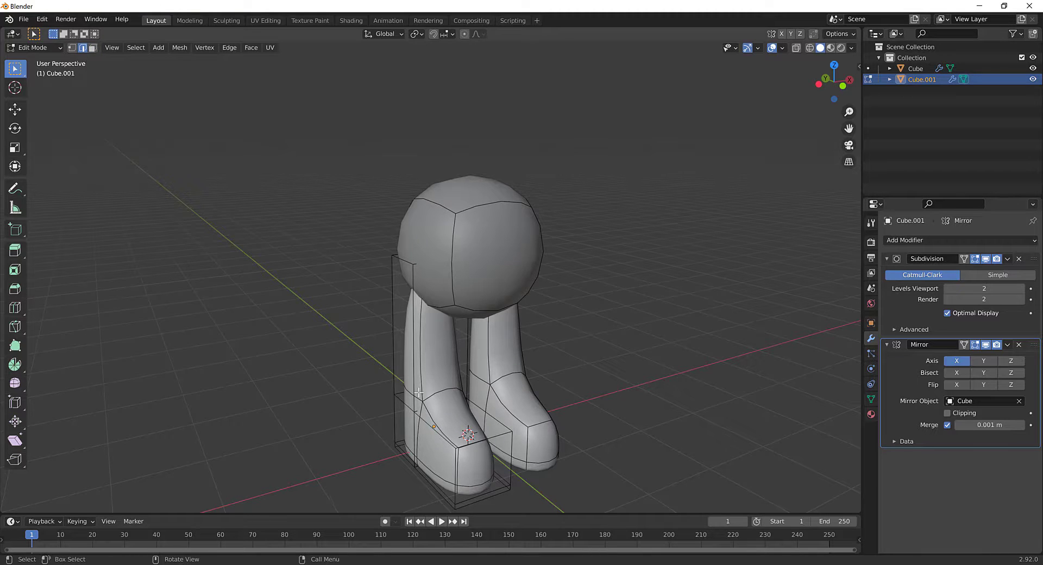
{"action": "key", "text": "ctrl+r"}
{"action": "left_click", "coordinate": [413, 360]}
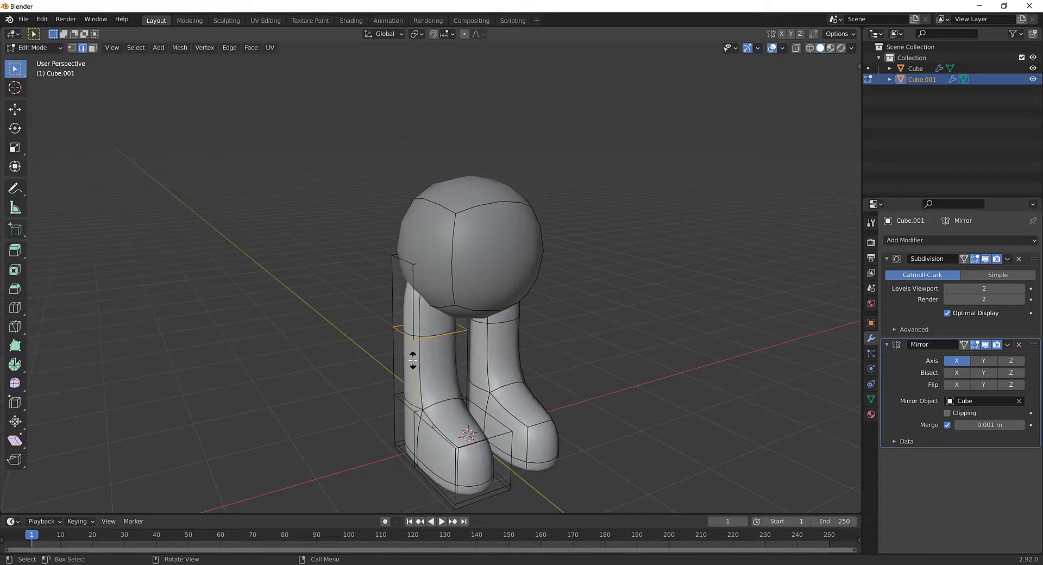
{"action": "left_click", "coordinate": [416, 298]}
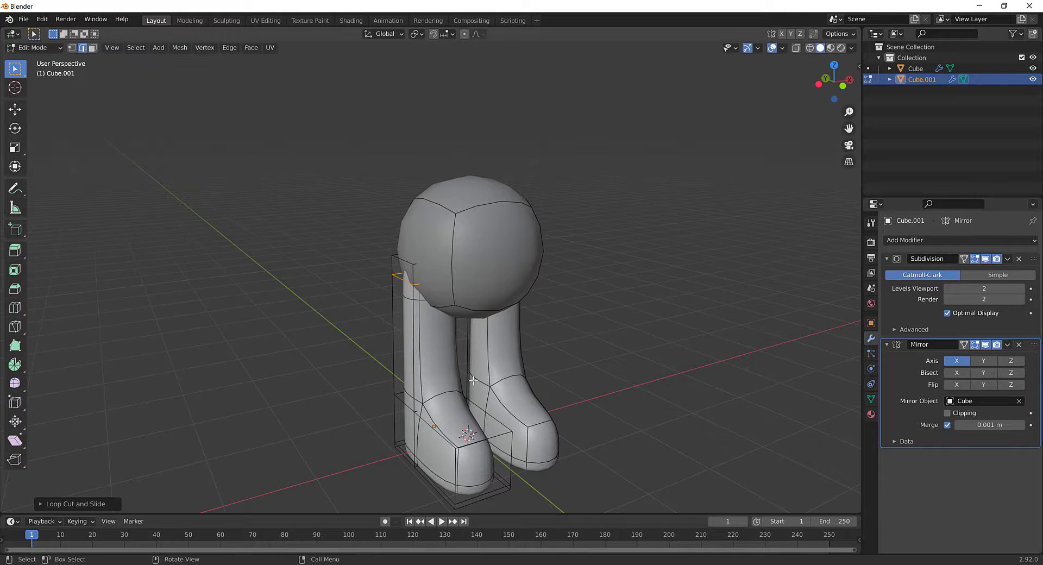
Step: Add a second loop cut around the middle of the leg, between the foot and the upper loop
{"action": "middle_click_drag", "start_coordinate": [473, 380], "coordinate": [561, 366]}
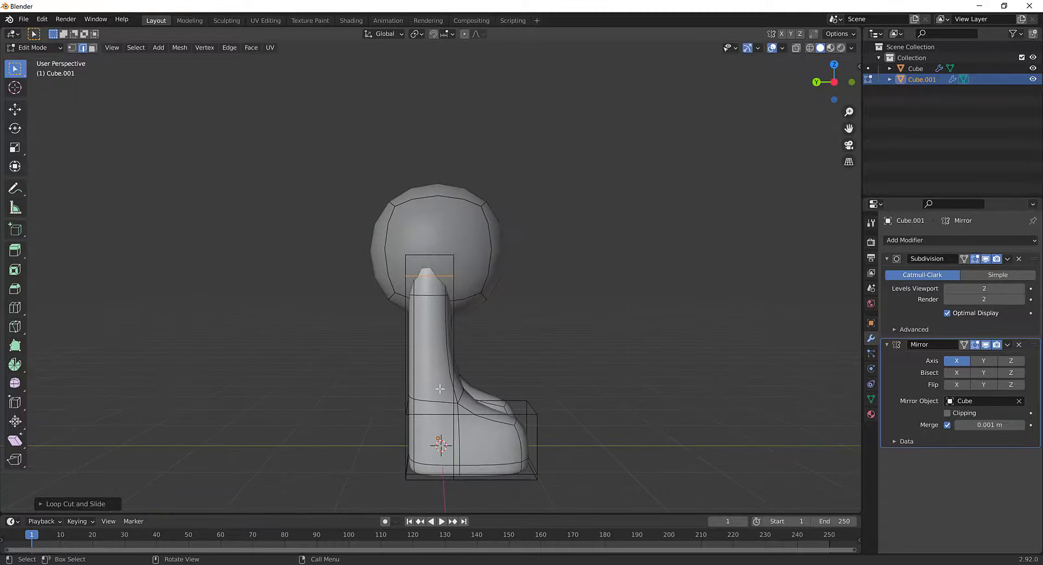
{"action": "scroll", "coordinate": [440, 389], "scroll_direction": "up", "scroll_amount": 1}
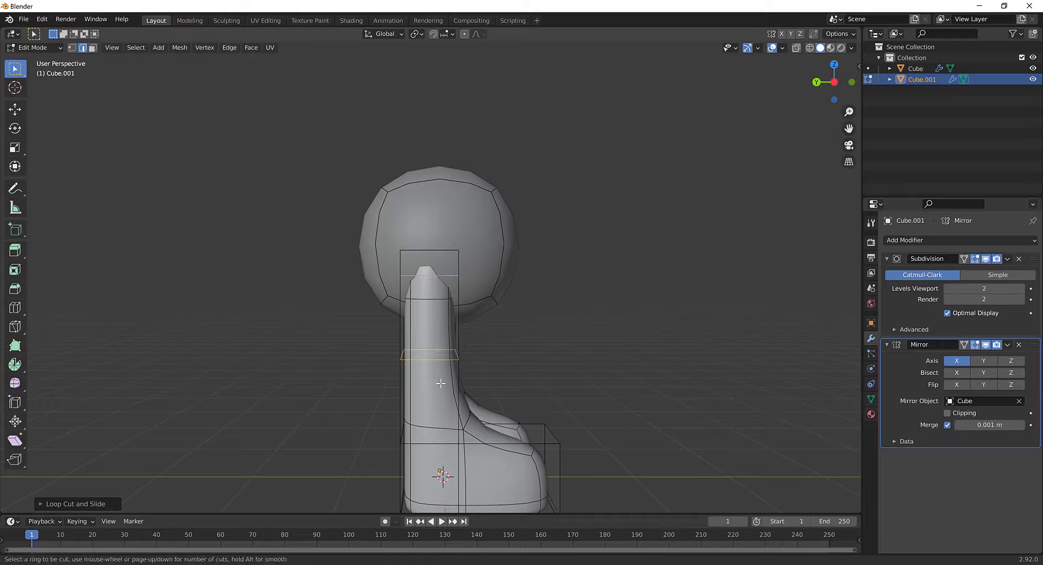
{"action": "key", "text": "g"}
{"action": "key", "text": "g"}
{"action": "left_click", "coordinate": [442, 383]}
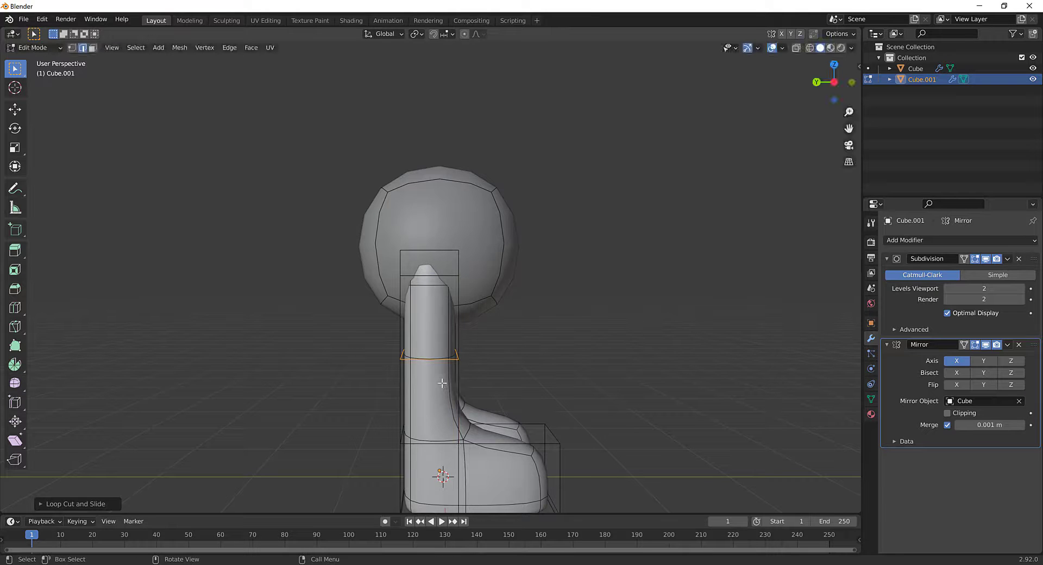
Step: Select the leg's middle edge loop, try moving it along the Y axis with the Move tool, and undo the move
{"action": "middle_click_drag", "start_coordinate": [494, 398], "coordinate": [612, 300]}
{"action": "left_click", "coordinate": [613, 300]}
{"action": "middle_click_drag", "start_coordinate": [554, 349], "coordinate": [588, 308]}
{"action": "scroll", "coordinate": [588, 308], "scroll_direction": "up", "scroll_amount": 1}
{"action": "left_click", "coordinate": [576, 309], "text": "alt"}
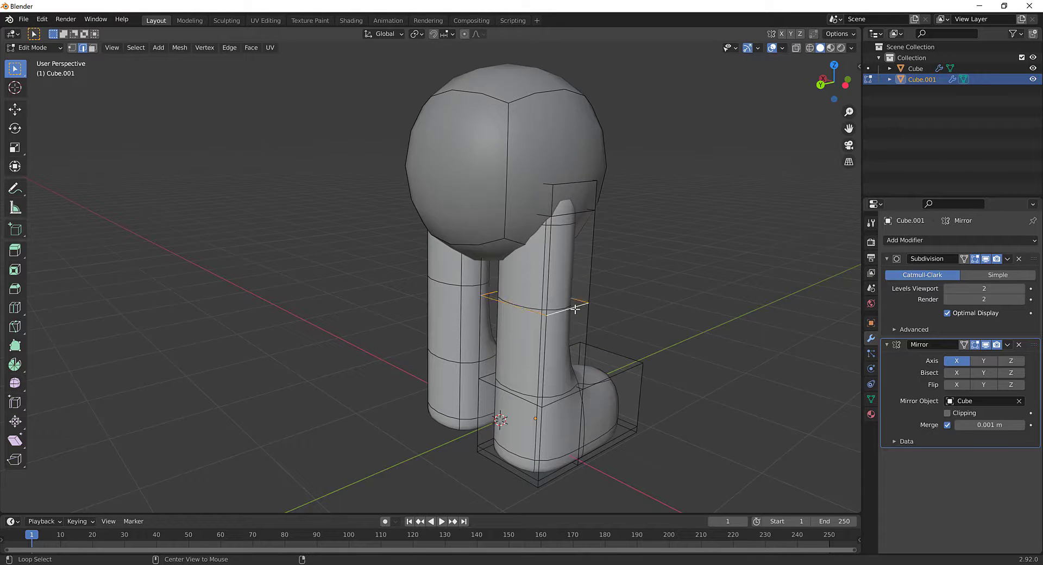
{"action": "middle_click_drag", "start_coordinate": [668, 322], "coordinate": [521, 358]}
{"action": "left_click", "coordinate": [14, 109]}
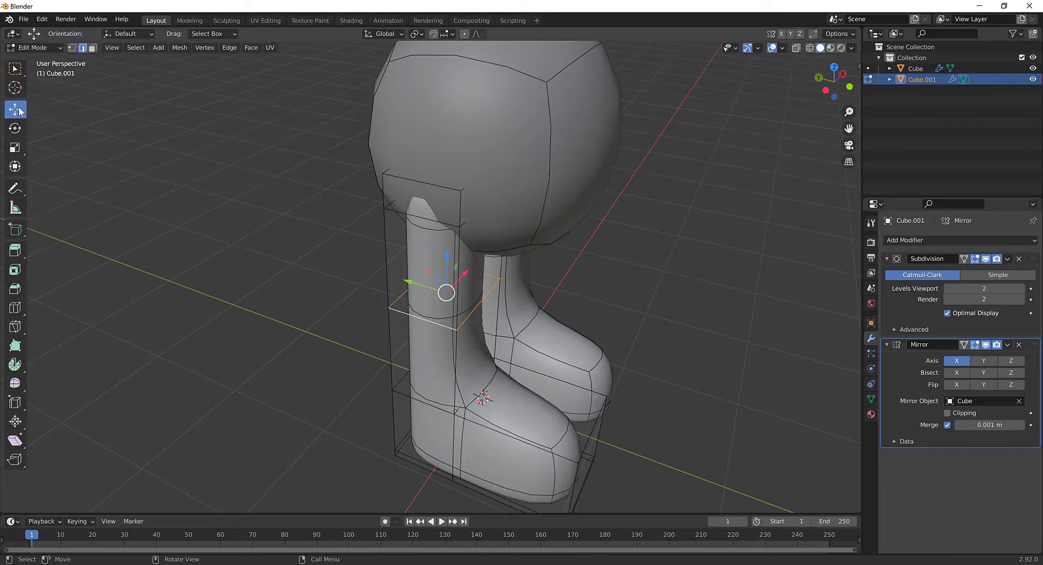
{"action": "left_click_drag", "start_coordinate": [408, 283], "coordinate": [598, 305]}
{"action": "key", "text": "ctrl+z"}
{"action": "key", "text": "ctrl+z"}
Step: Toggle the viewport toolbar's visibility and leave it hidden
{"action": "middle_click_drag", "start_coordinate": [622, 314], "coordinate": [447, 307]}
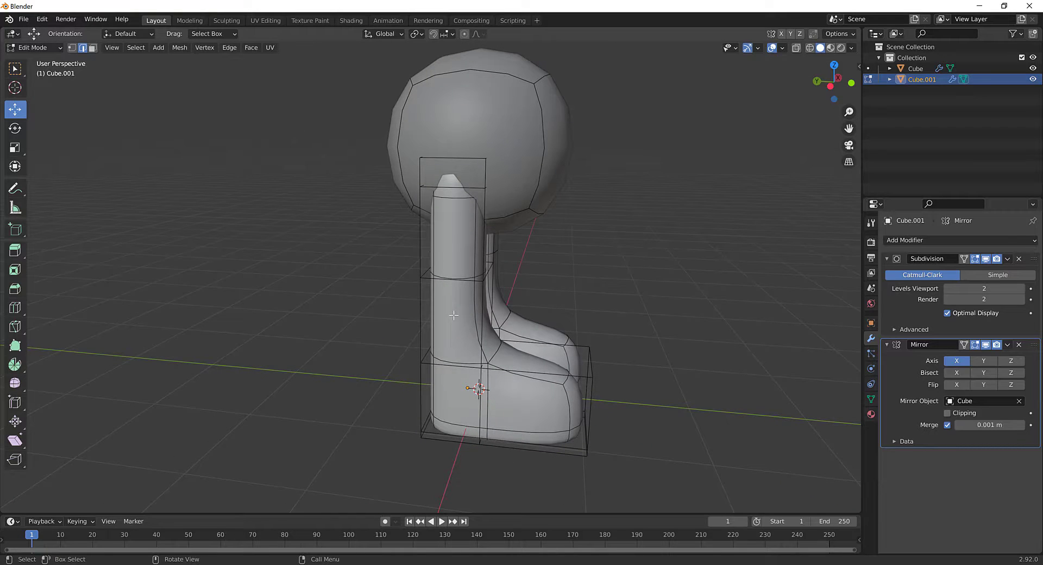
{"action": "key", "text": "t"}
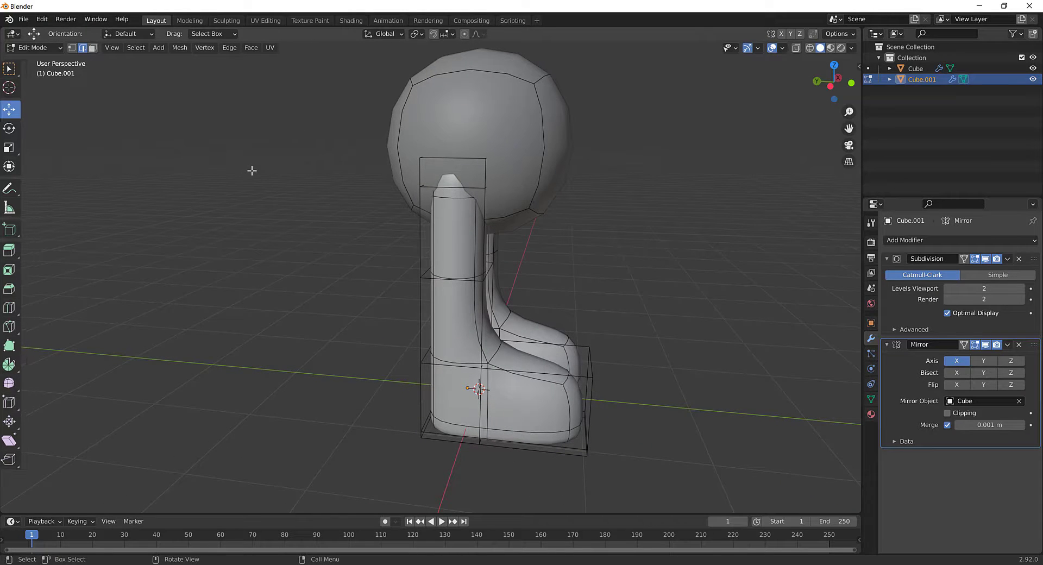
{"action": "key", "text": "t"}
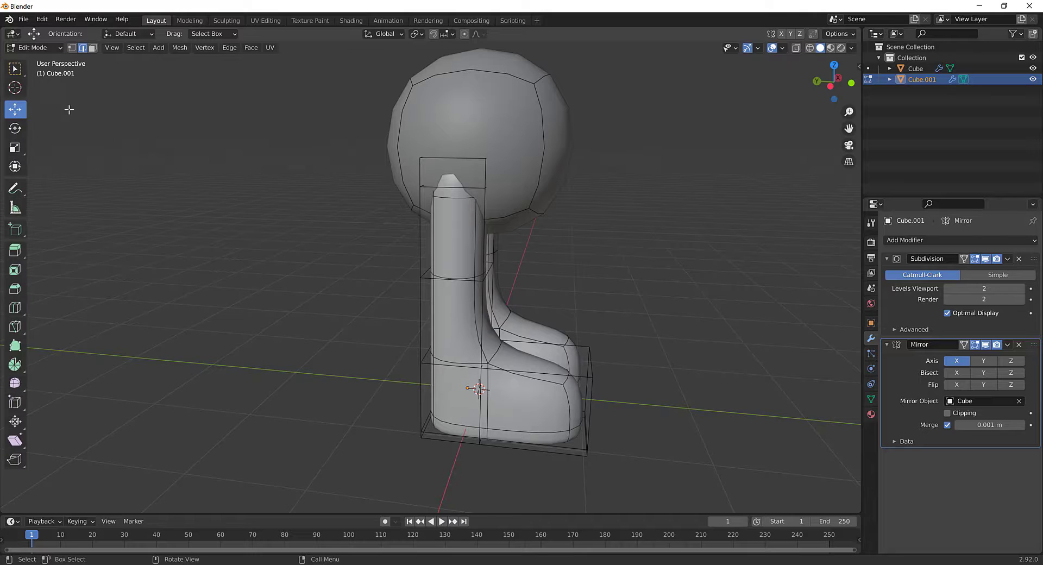
{"action": "key", "text": "t"}
{"action": "middle_click_drag", "start_coordinate": [374, 269], "coordinate": [347, 291]}
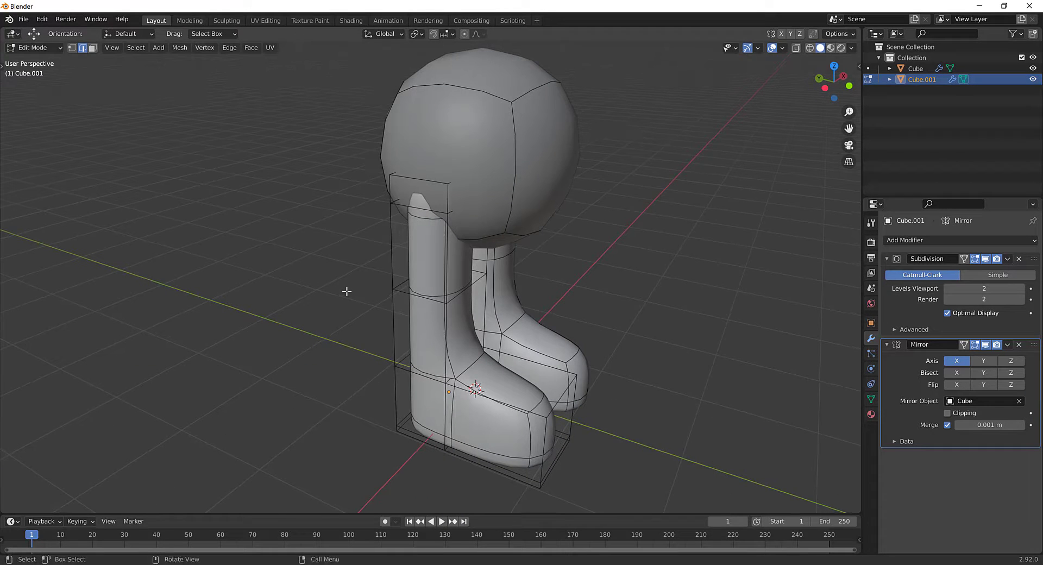
Step: Choose the Move tool and shift the leg's middle edge loop forward along the Y axis to bend the knee
{"action": "key", "text": "shift+space"}
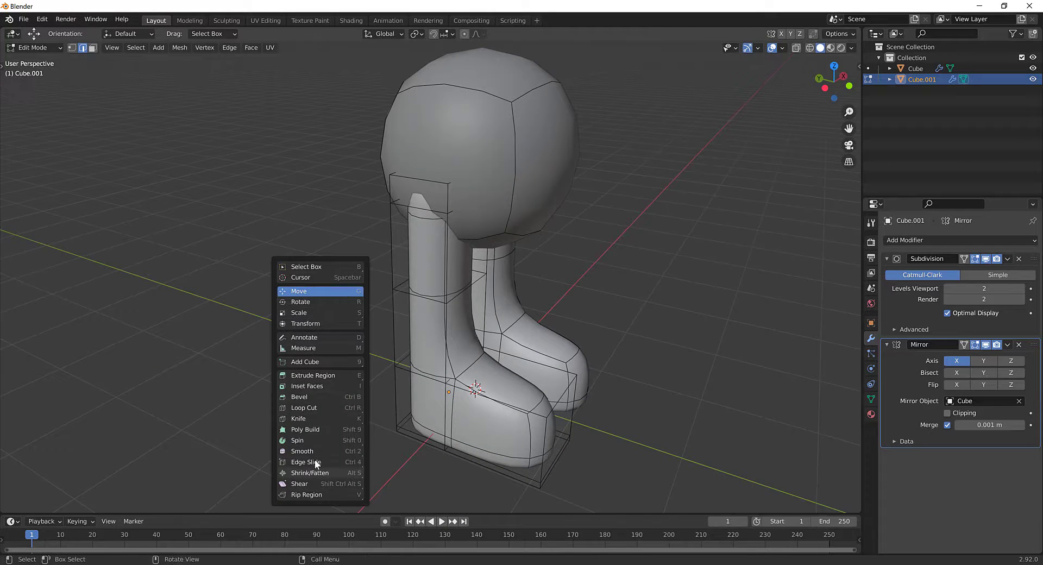
{"action": "left_click", "coordinate": [303, 292]}
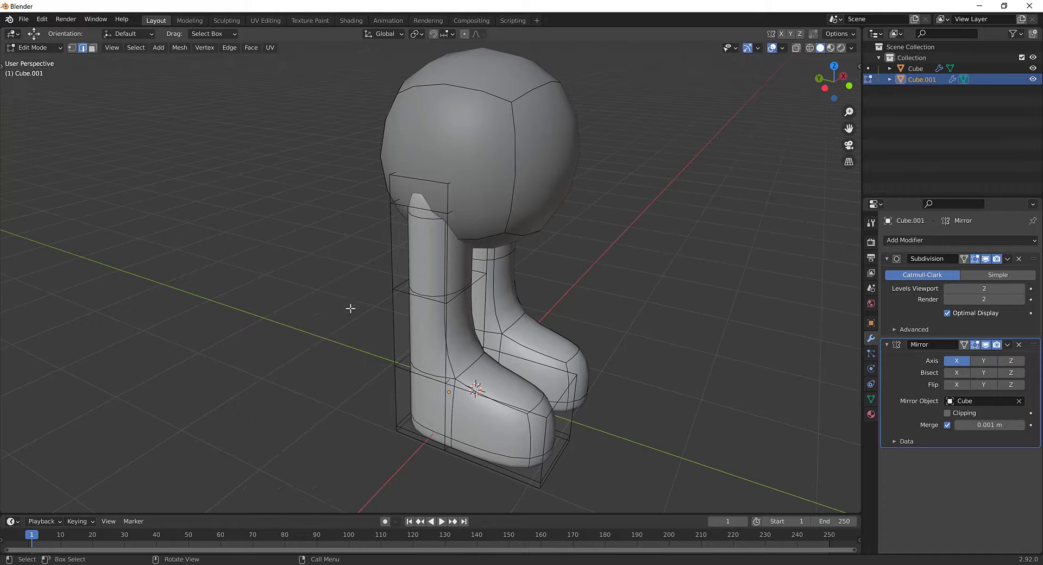
{"action": "left_click", "coordinate": [412, 296], "text": "alt"}
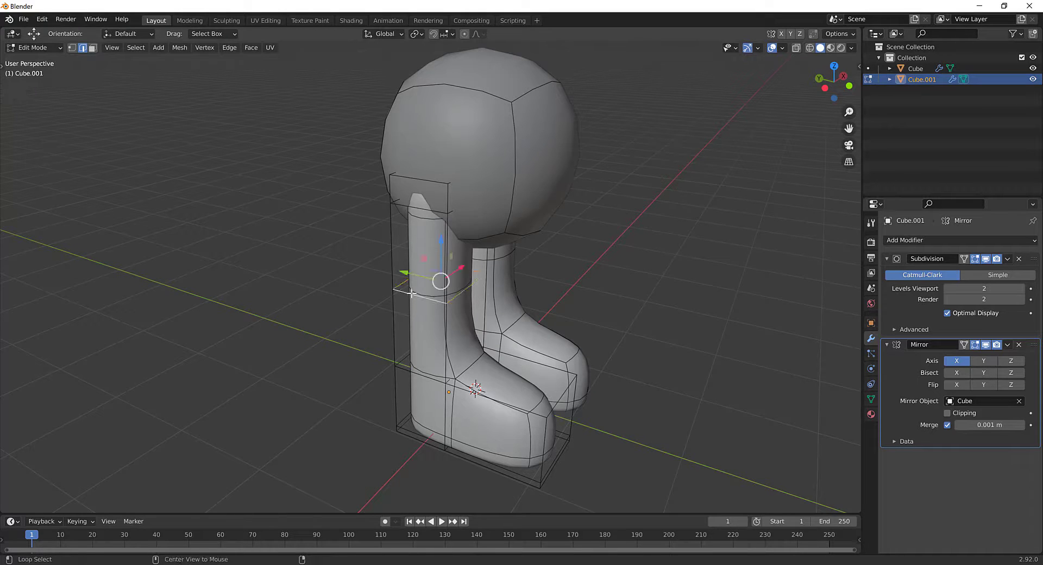
{"action": "left_click_drag", "start_coordinate": [409, 278], "coordinate": [563, 312]}
{"action": "middle_click_drag", "start_coordinate": [565, 314], "coordinate": [469, 236]}
{"action": "scroll", "coordinate": [495, 285], "scroll_direction": "down", "scroll_amount": 3}
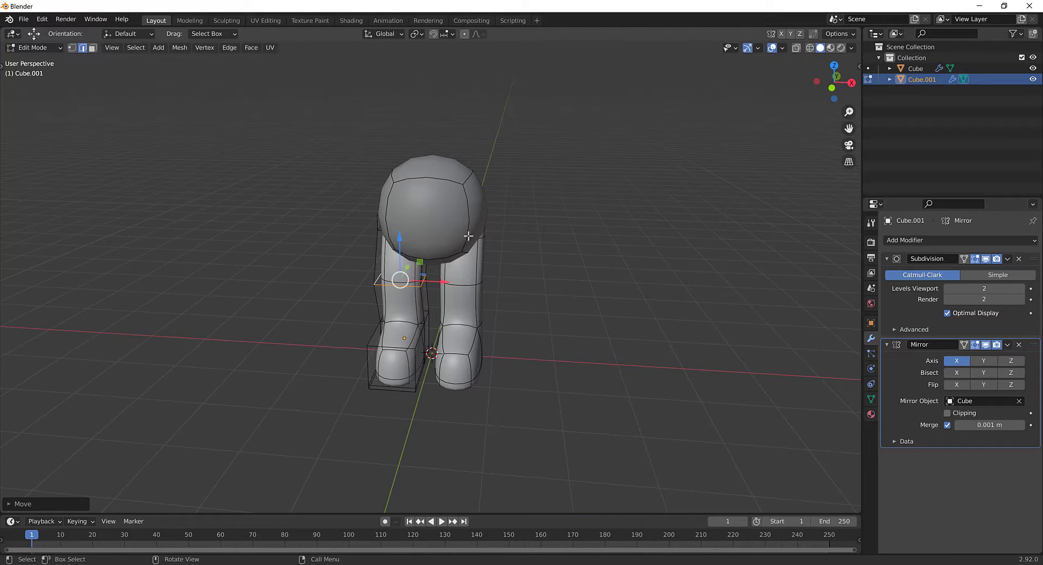
Step: Switch to Object Mode and scale the large body sphere up uniformly by roughly a third
{"action": "key", "text": "ctrl+Tab"}
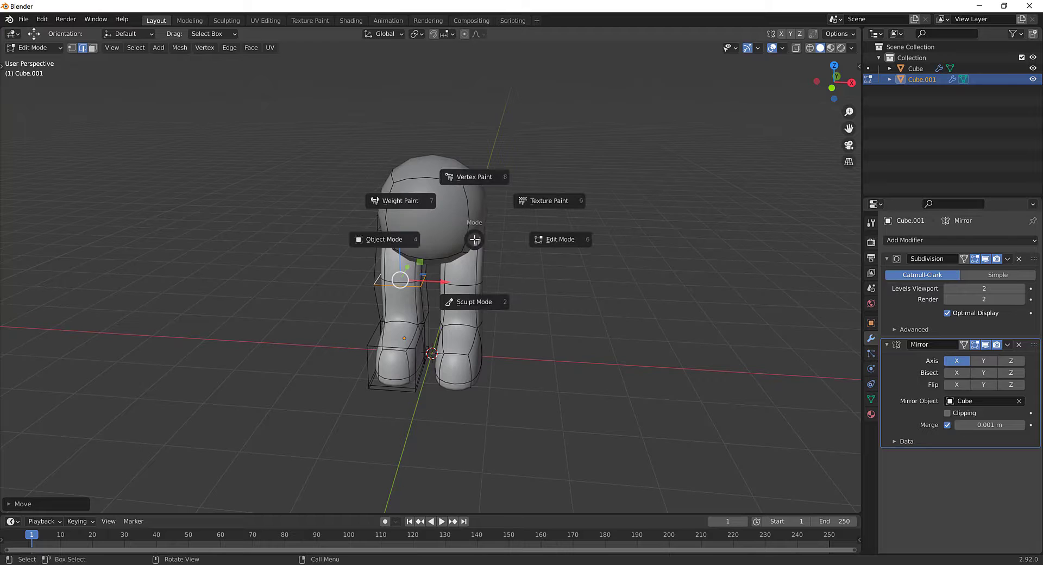
{"action": "left_click", "coordinate": [385, 244]}
{"action": "left_click", "coordinate": [468, 185]}
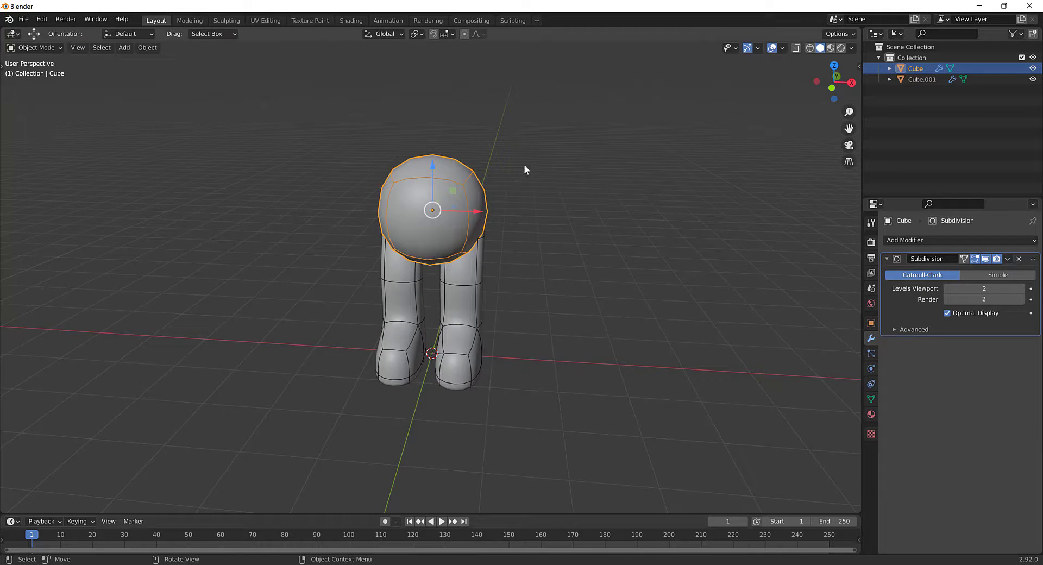
{"action": "key", "text": "s"}
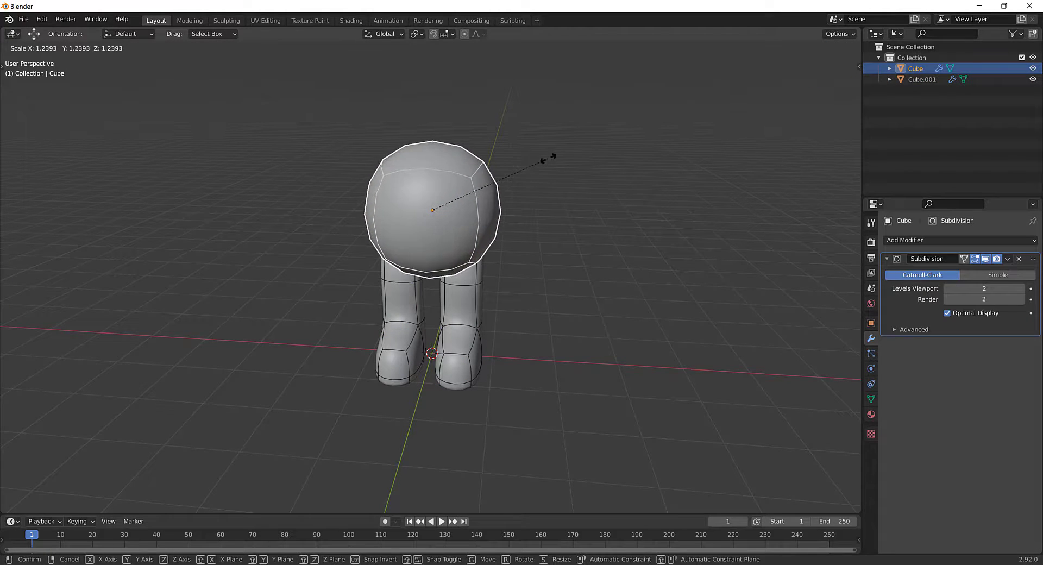
{"action": "left_click", "coordinate": [560, 154]}
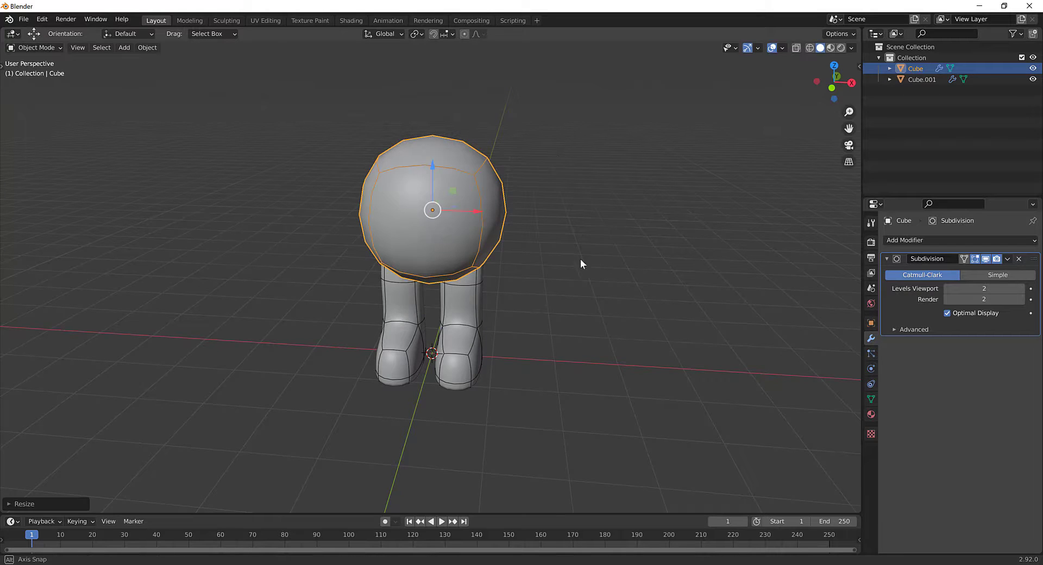
Step: Move the body sphere slightly forward along the Y axis, towards the toes, so it sits over the legs
{"action": "middle_click_drag", "start_coordinate": [580, 258], "coordinate": [455, 209]}
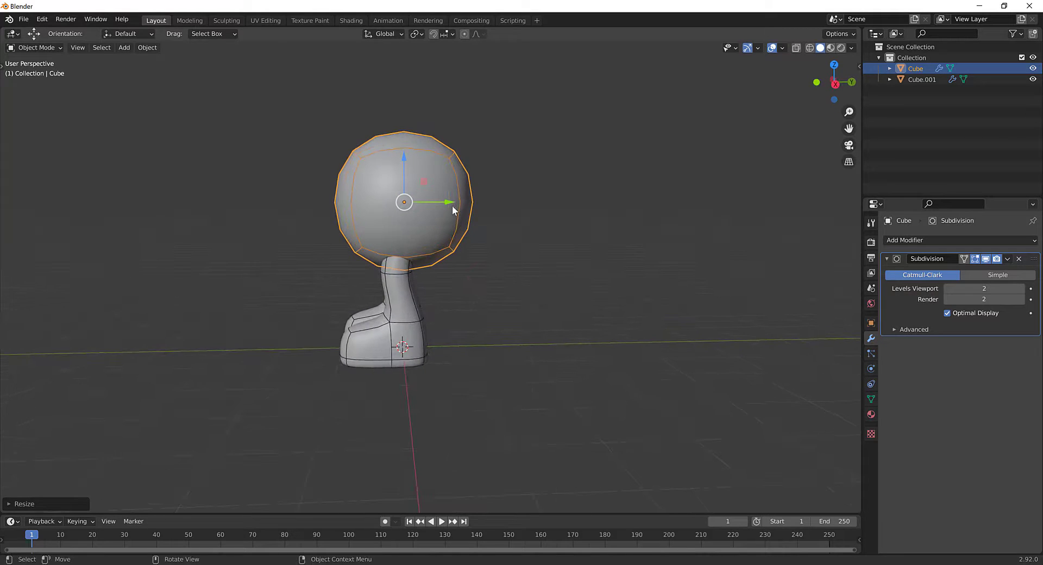
{"action": "left_click", "coordinate": [382, 344]}
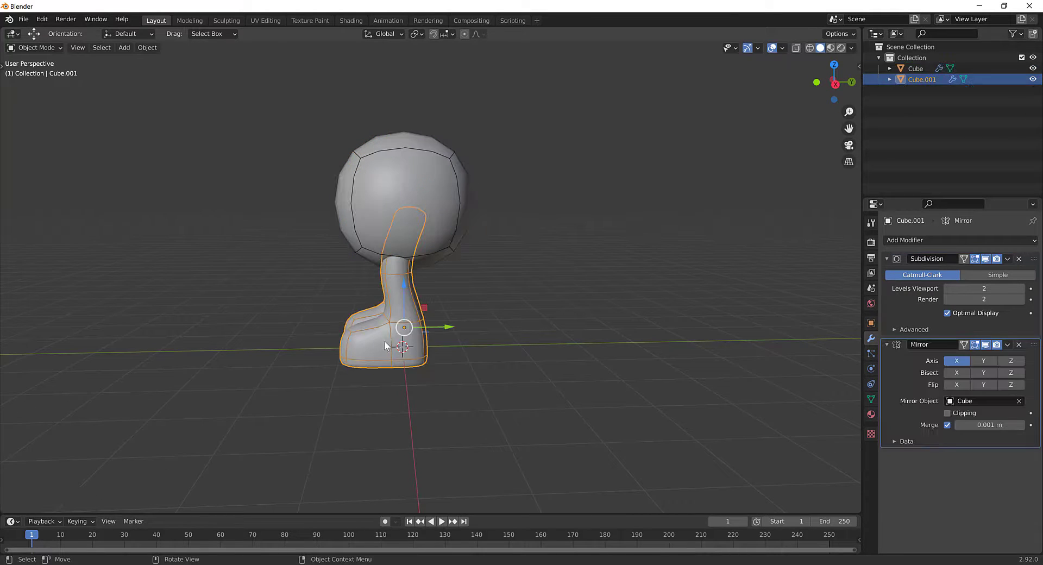
{"action": "left_click", "coordinate": [445, 210]}
{"action": "left_click_drag", "start_coordinate": [451, 206], "coordinate": [441, 210]}
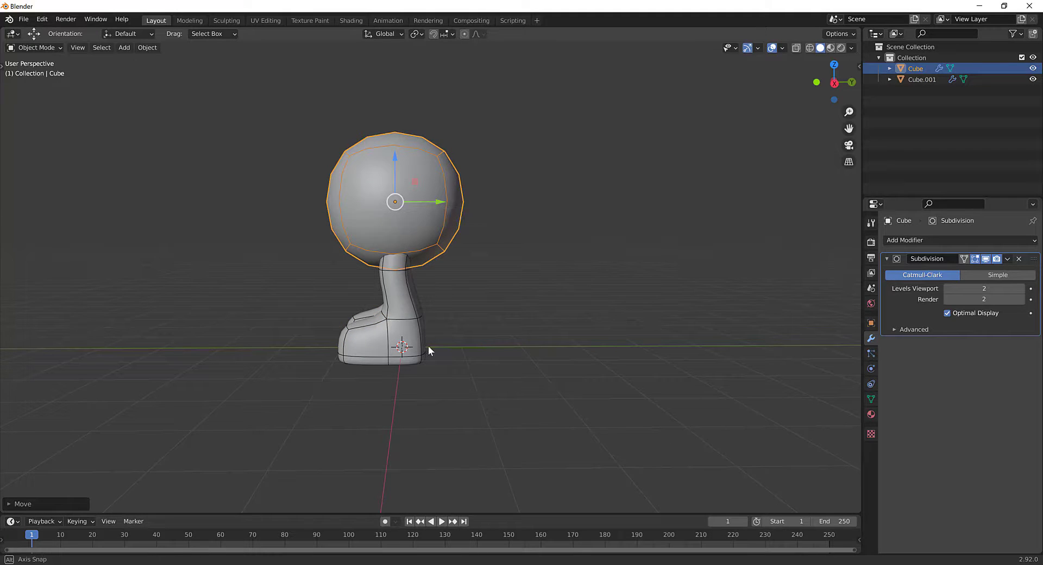
{"action": "middle_click_drag", "start_coordinate": [428, 349], "coordinate": [459, 280]}
{"action": "scroll", "coordinate": [421, 336], "scroll_direction": "up", "scroll_amount": 4}
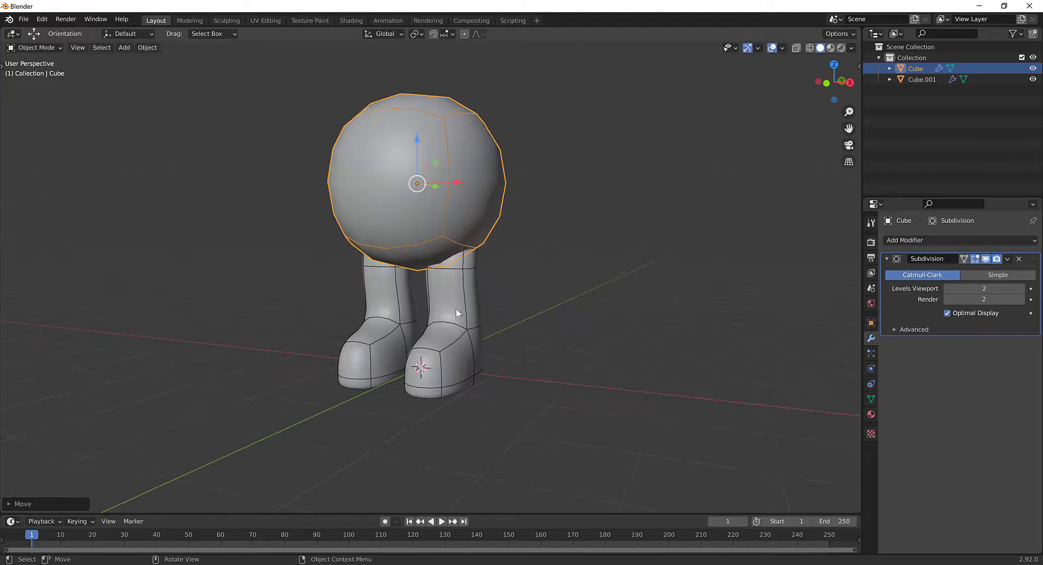
Step: Turn the viewport display of the body's Subdivision modifier off and on to compare the plain cube with the smoothed sphere
{"action": "middle_click_drag", "start_coordinate": [456, 199], "coordinate": [507, 217]}
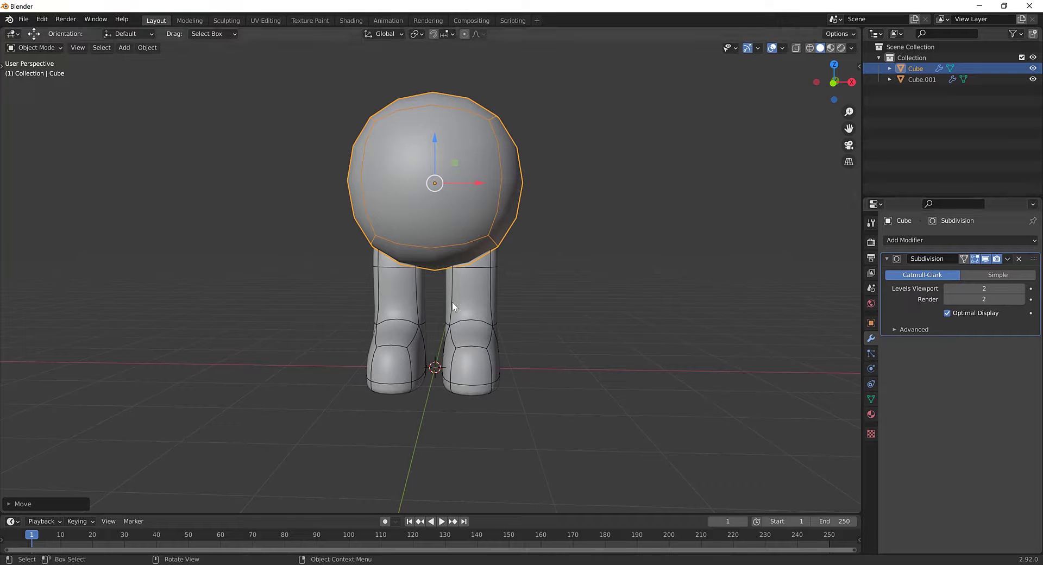
{"action": "middle_click_drag", "start_coordinate": [464, 161], "coordinate": [487, 227]}
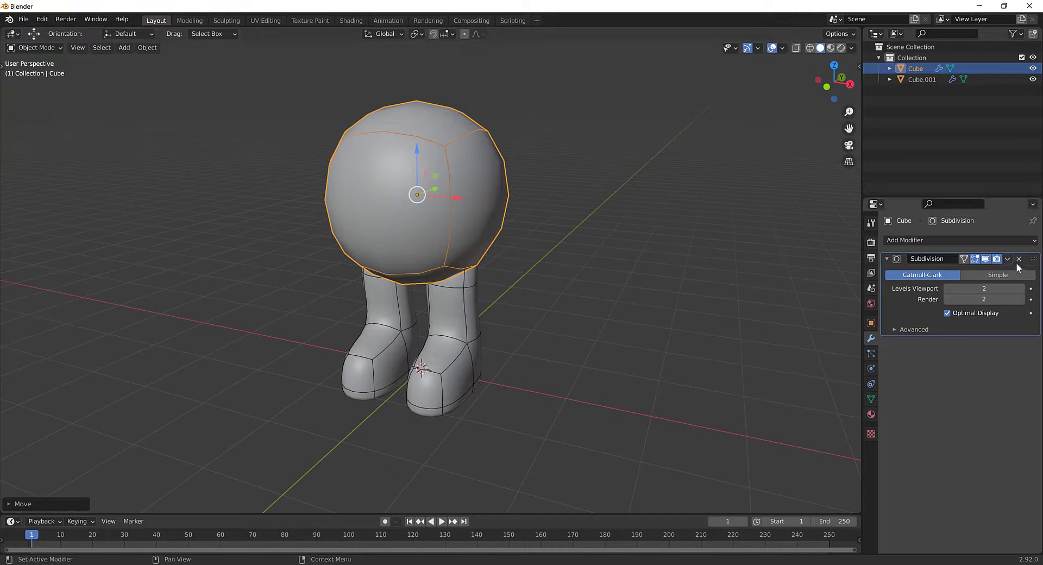
{"action": "left_click", "coordinate": [987, 259]}
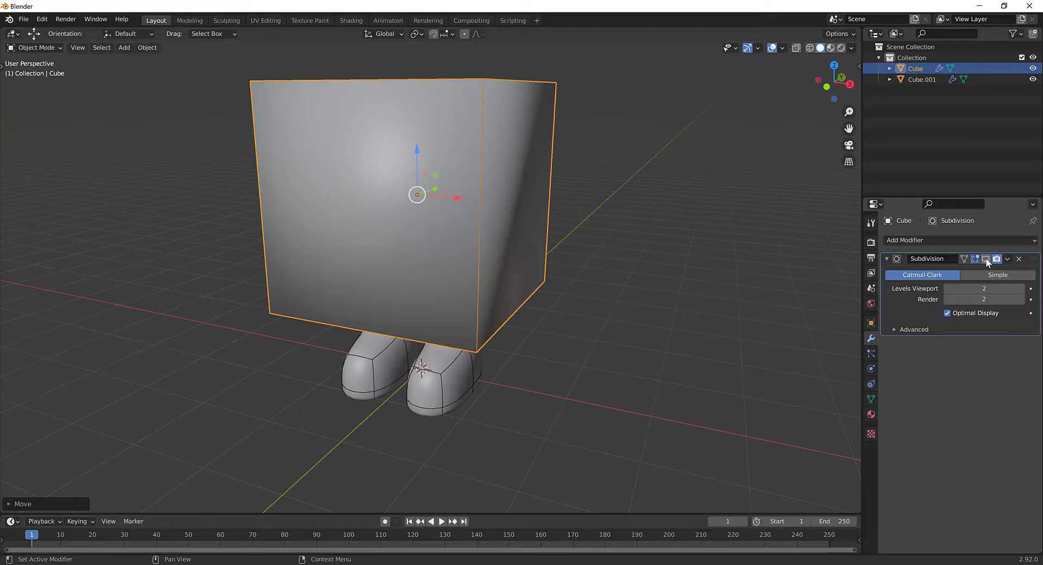
{"action": "left_click", "coordinate": [986, 260]}
{"action": "left_click", "coordinate": [986, 259]}
{"action": "left_click", "coordinate": [987, 259]}
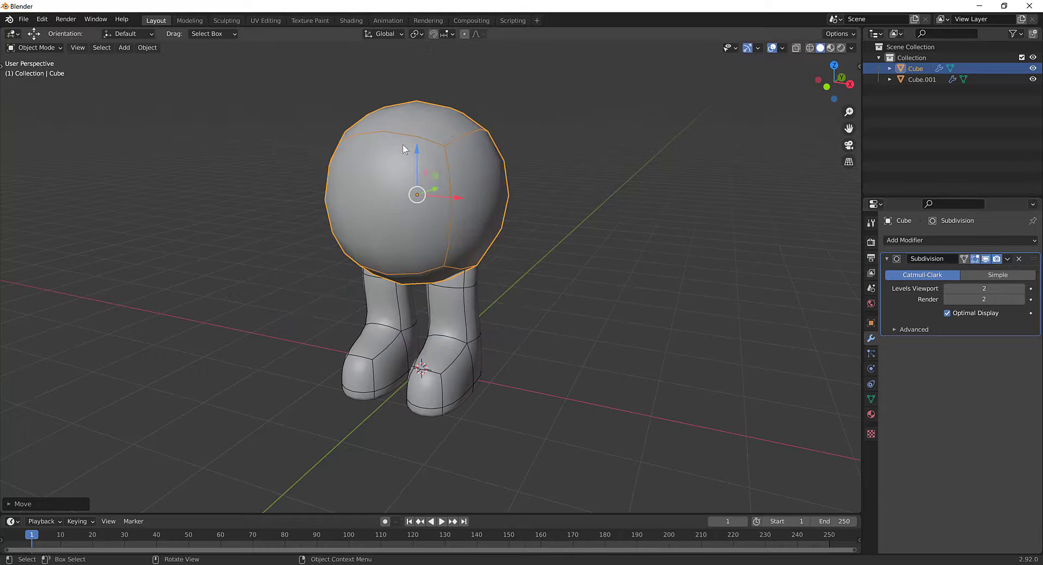
Step: Apply the Subdivision modifier to the body sphere and select the legs object
{"action": "middle_click_drag", "start_coordinate": [640, 220], "coordinate": [837, 305]}
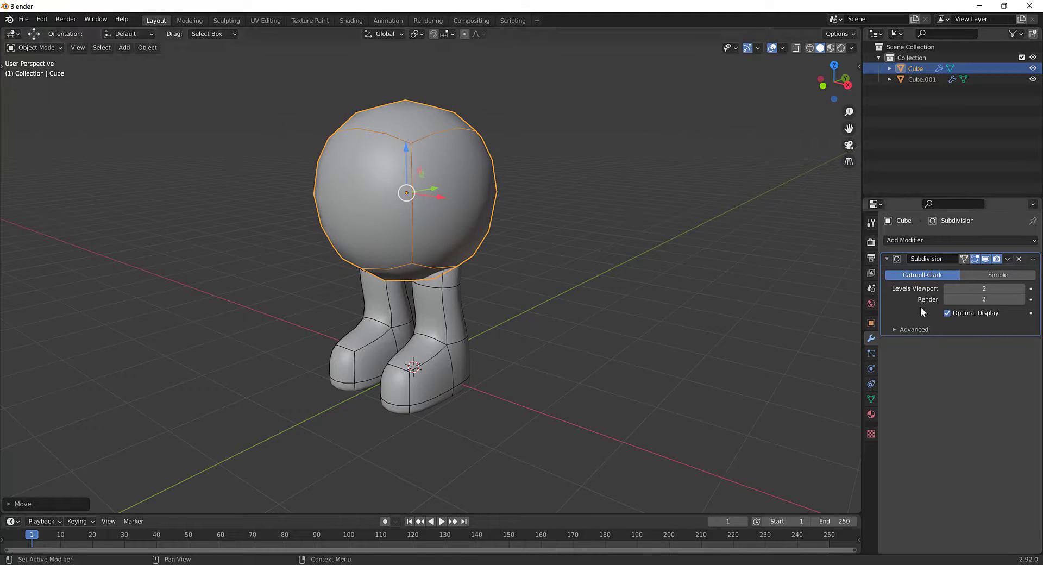
{"action": "left_click", "coordinate": [1008, 259]}
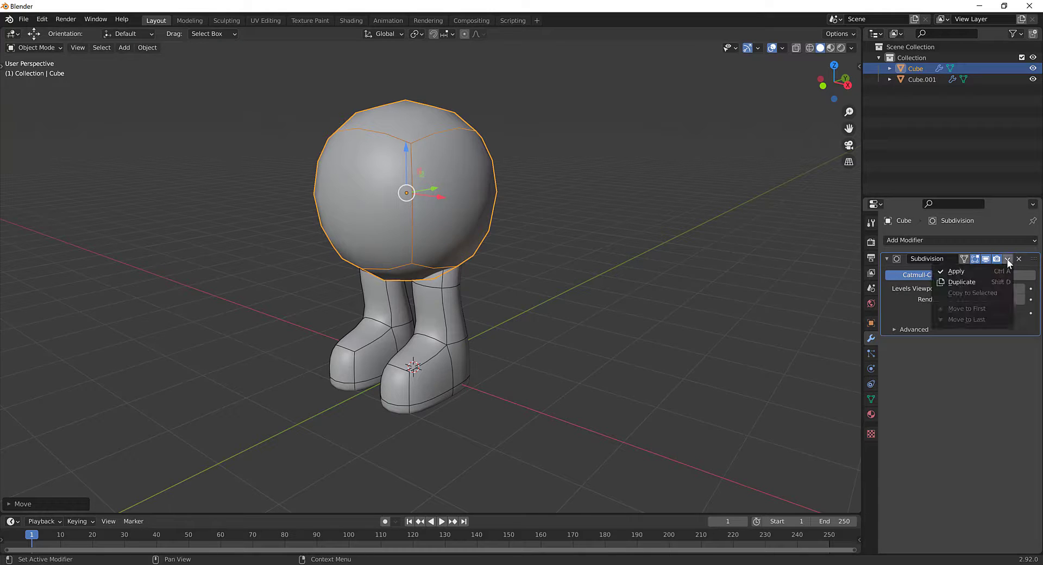
{"action": "left_click", "coordinate": [990, 266]}
{"action": "middle_click_drag", "start_coordinate": [521, 315], "coordinate": [395, 124]}
{"action": "left_click", "coordinate": [469, 324]}
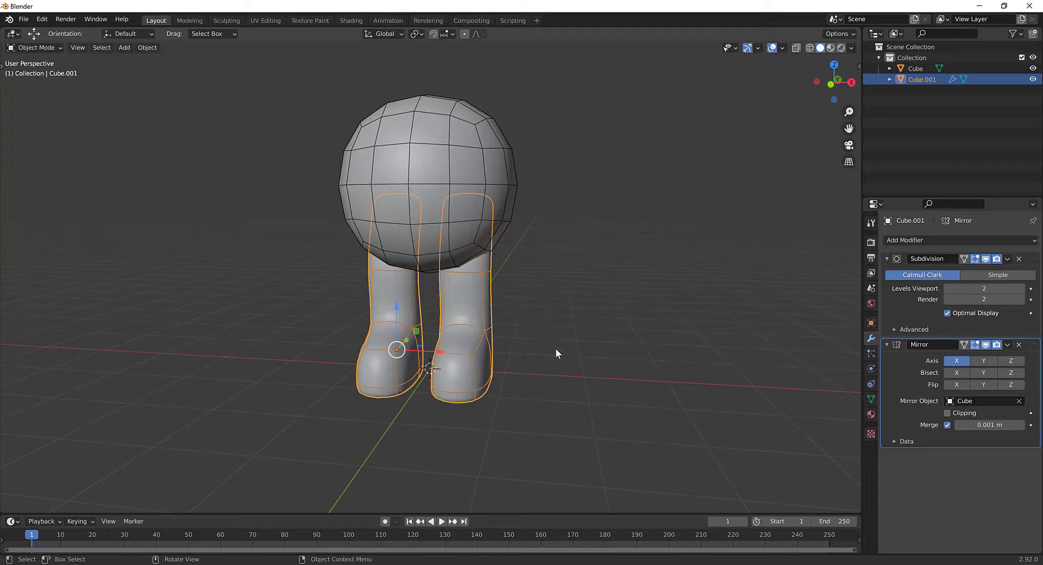
Step: Apply the Subdivision modifier and the Mirror modifier to the legs object
{"action": "left_click", "coordinate": [1007, 258]}
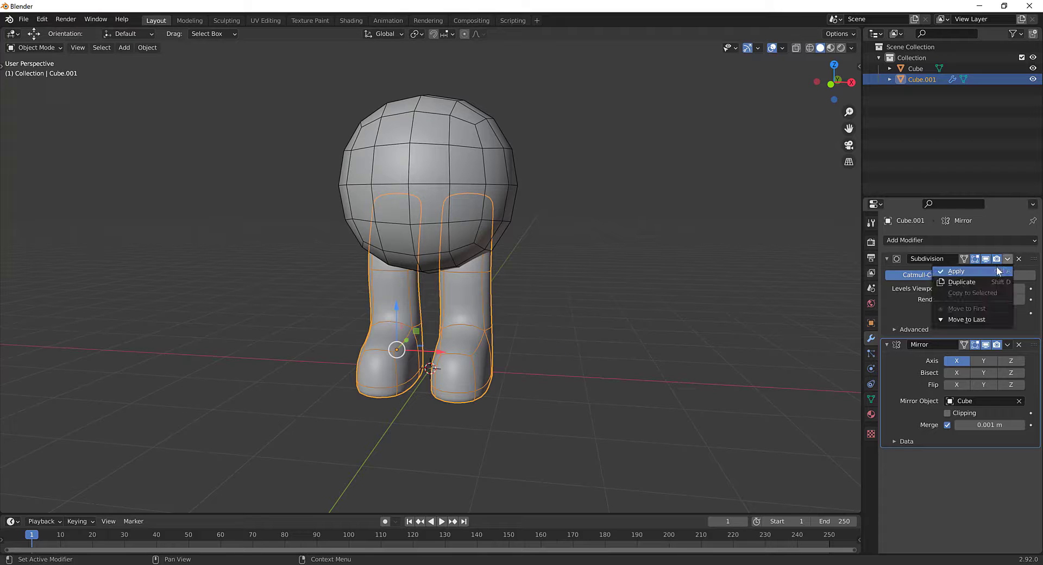
{"action": "left_click", "coordinate": [996, 271]}
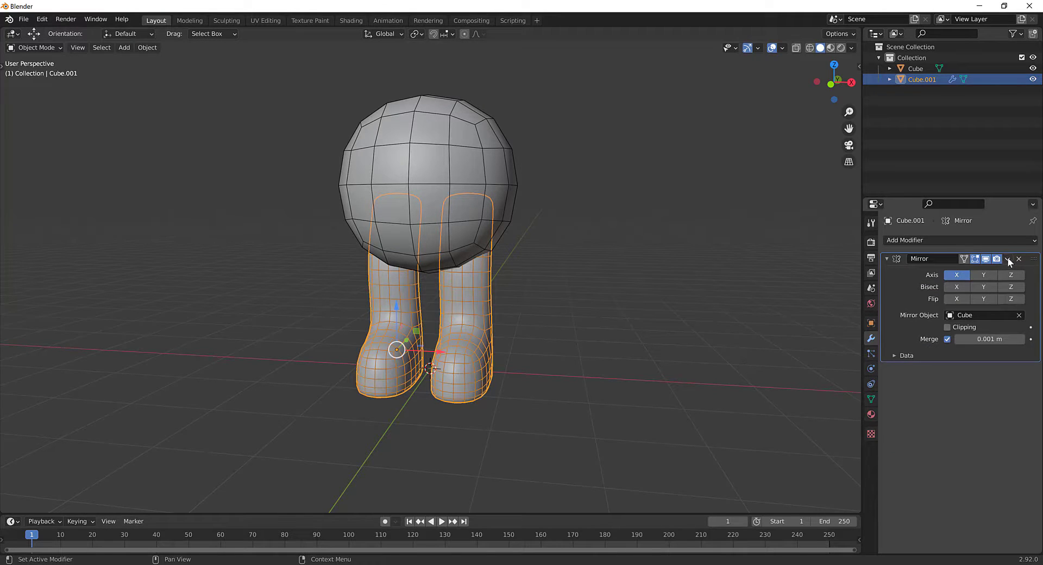
{"action": "left_click", "coordinate": [1008, 259]}
{"action": "key", "text": "ctrl+a"}
Step: Try joining the body sphere and the legs with the legs as the active object
{"action": "mouse_move", "coordinate": [598, 304]}
{"action": "middle_mouse_down"}
{"action": "mouse_move", "coordinate": [324, 295]}
{"action": "mouse_move", "coordinate": [321, 307]}
{"action": "mouse_move", "coordinate": [641, 252]}
{"action": "mouse_move", "coordinate": [559, 231]}
{"action": "mouse_move", "coordinate": [589, 163]}
{"action": "middle_mouse_up"}
{"action": "mouse_move", "coordinate": [593, 158]}
{"action": "left_mouse_down", "text": "shift"}
{"action": "mouse_move", "coordinate": [534, 191]}
{"action": "mouse_move", "coordinate": [330, 242]}
{"action": "left_mouse_up", "text": "shift"}
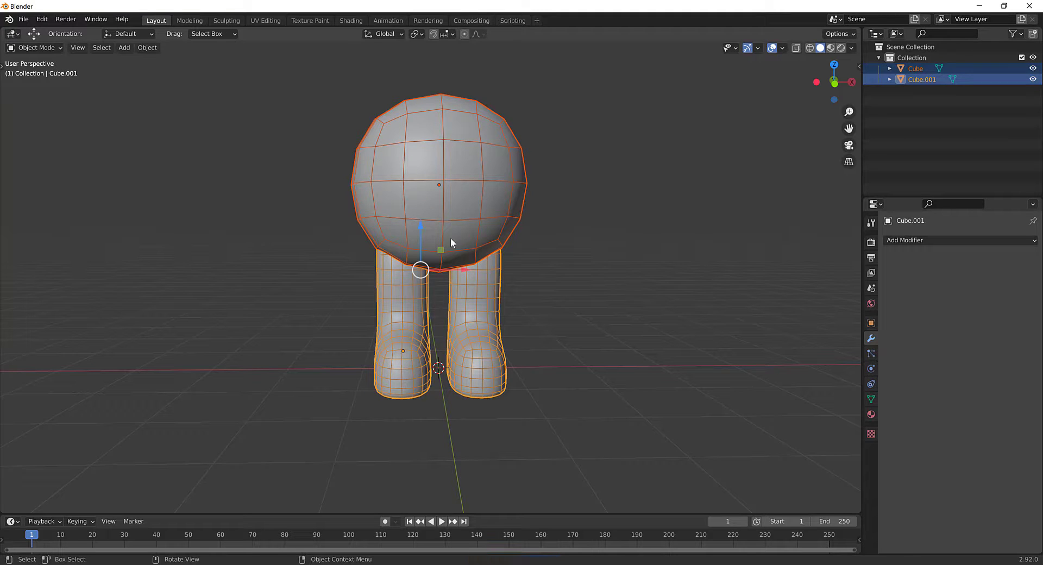
{"action": "key", "text": "shift"}
{"action": "middle_click_drag", "start_coordinate": [647, 174], "coordinate": [638, 188]}
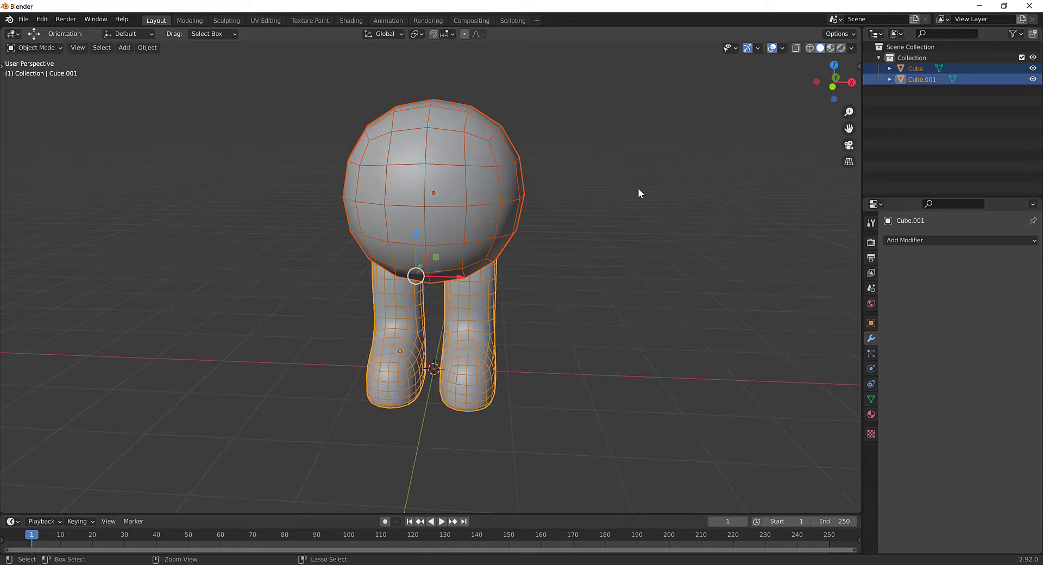
{"action": "key", "text": "ctrl+j"}
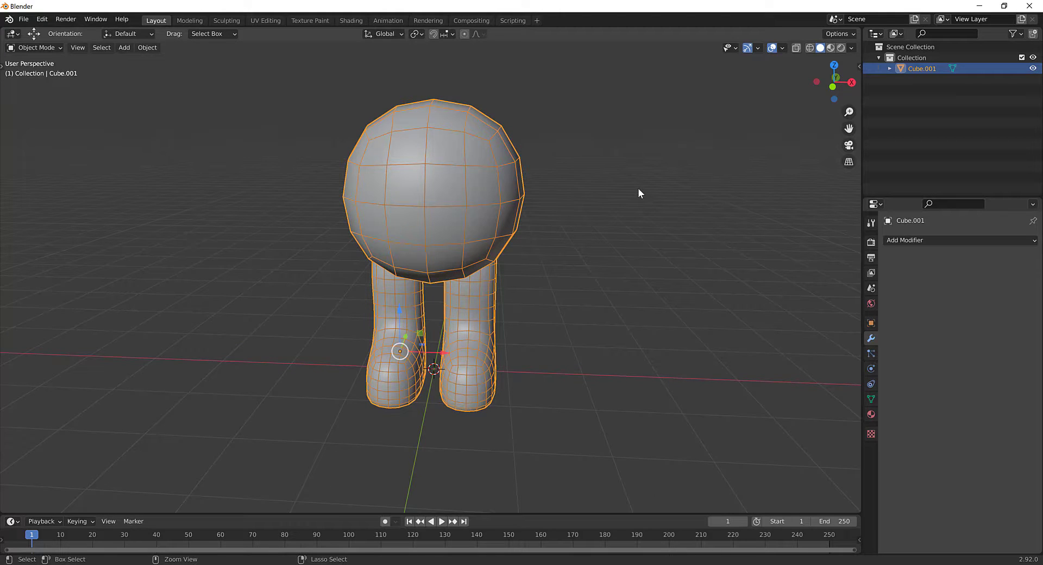
{"action": "key", "text": "ctrl+z"}
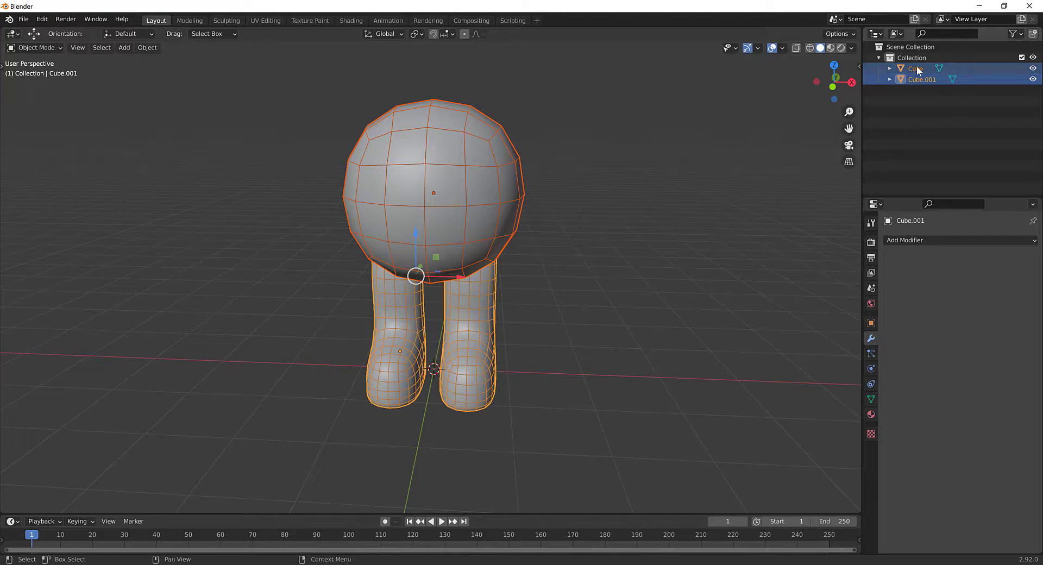
Step: Select the body and the legs with the body as the active object, and join them into one object
{"action": "left_click", "coordinate": [917, 67]}
{"action": "left_click", "coordinate": [919, 80], "text": "shift"}
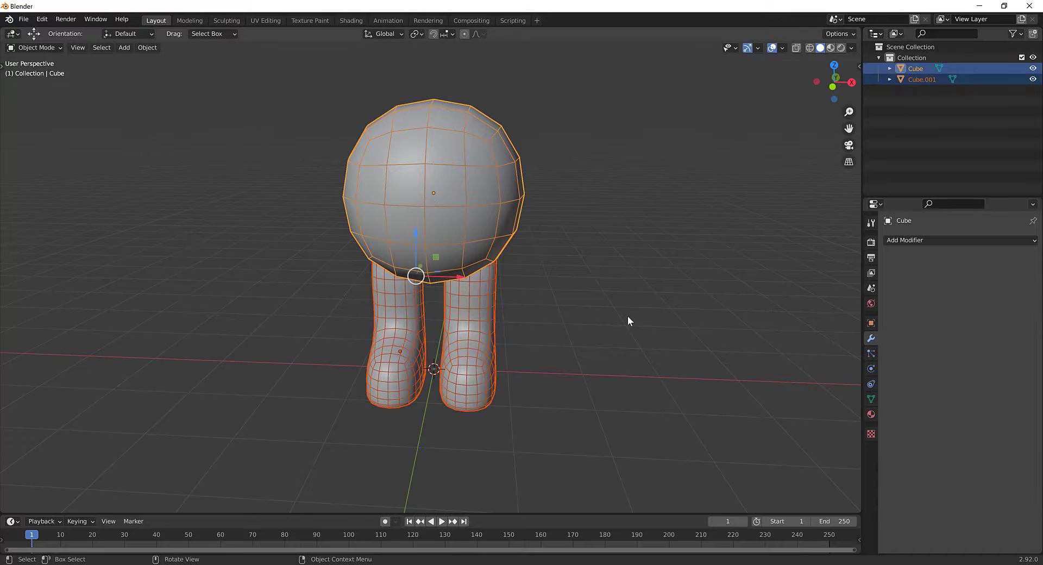
{"action": "key", "text": "ctrl+j"}
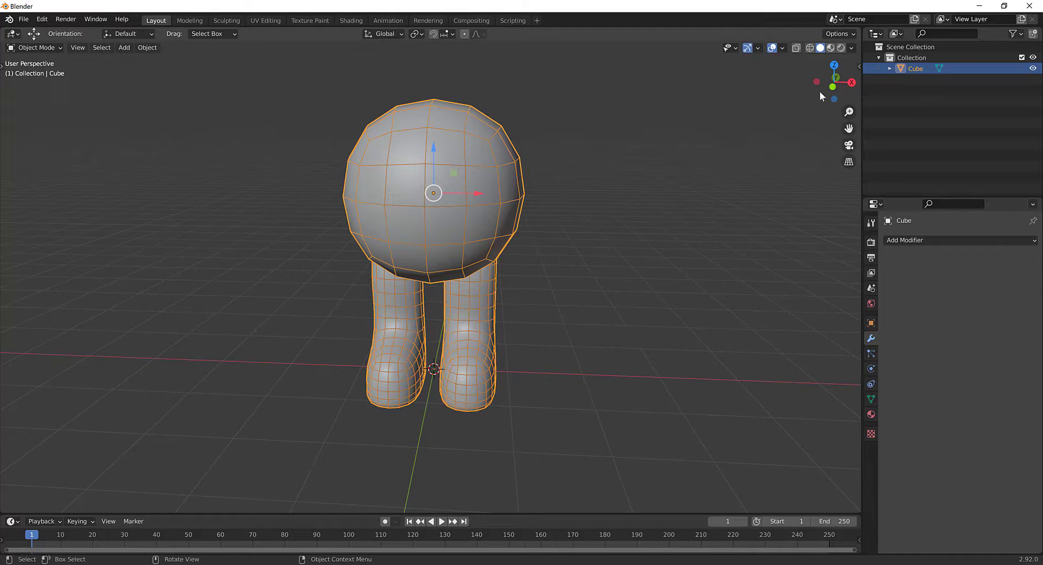
Step: Rename the joined object as GumBall
{"action": "double_click", "coordinate": [922, 68]}
{"action": "type", "text": "G"}
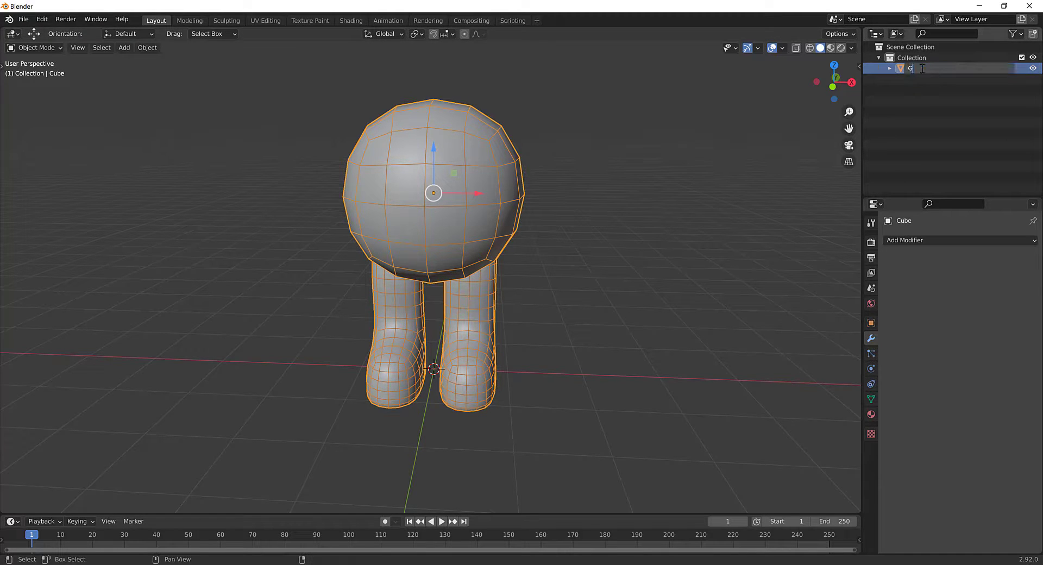
{"action": "type", "text": "umBall"}
{"action": "key", "text": "Return"}
Step: In front orthographic view, raise the GumBall along Z to about 2.56 m so its feet rest on the ground line
{"action": "middle_click_drag", "start_coordinate": [804, 275], "coordinate": [558, 239]}
{"action": "key", "text": "space"}
{"action": "key", "text": "space"}
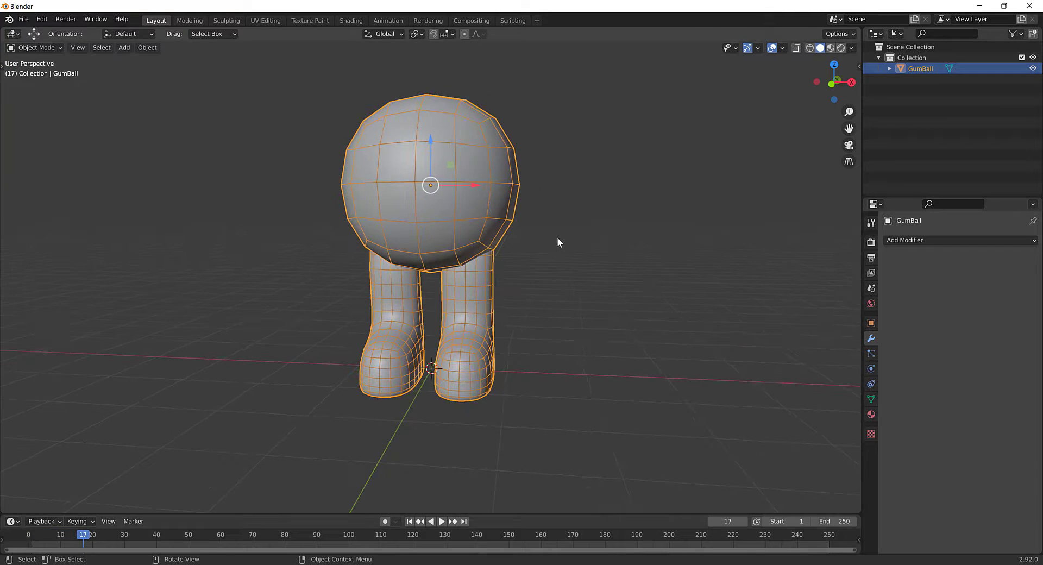
{"action": "key", "text": "KP_1"}
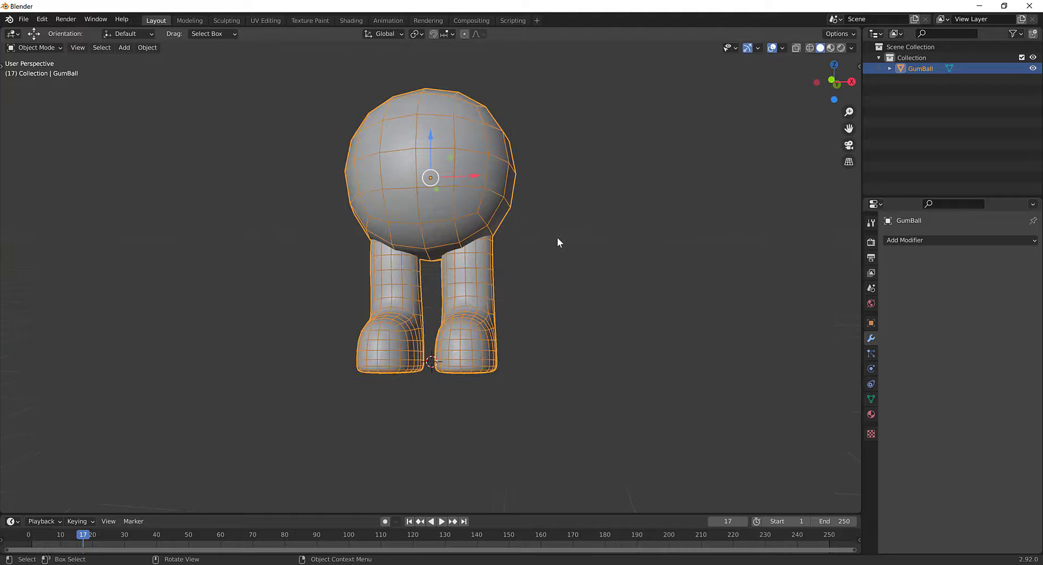
{"action": "key", "text": "KP_5"}
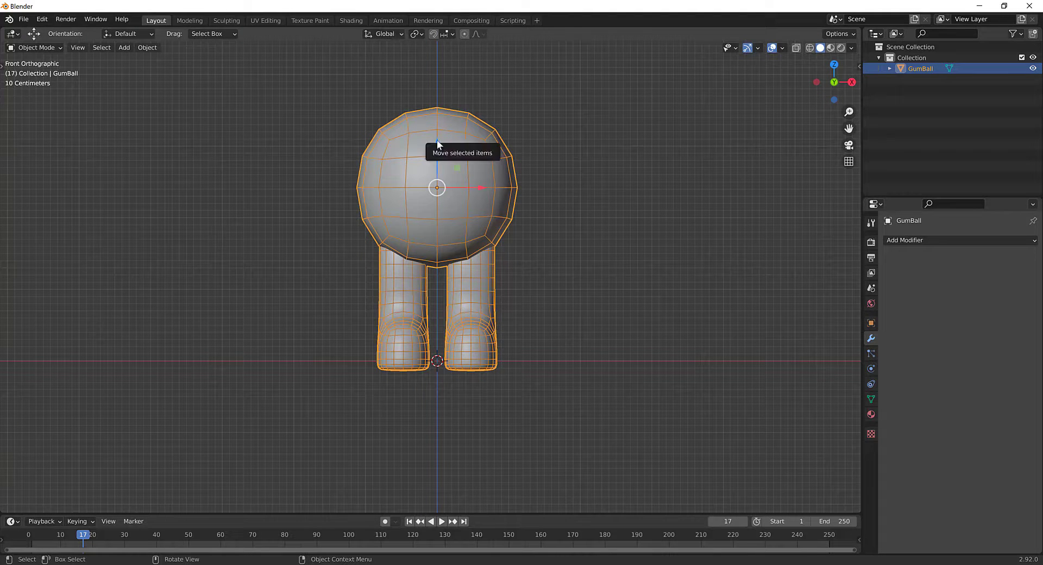
{"action": "left_click_drag", "start_coordinate": [439, 144], "coordinate": [435, 129]}
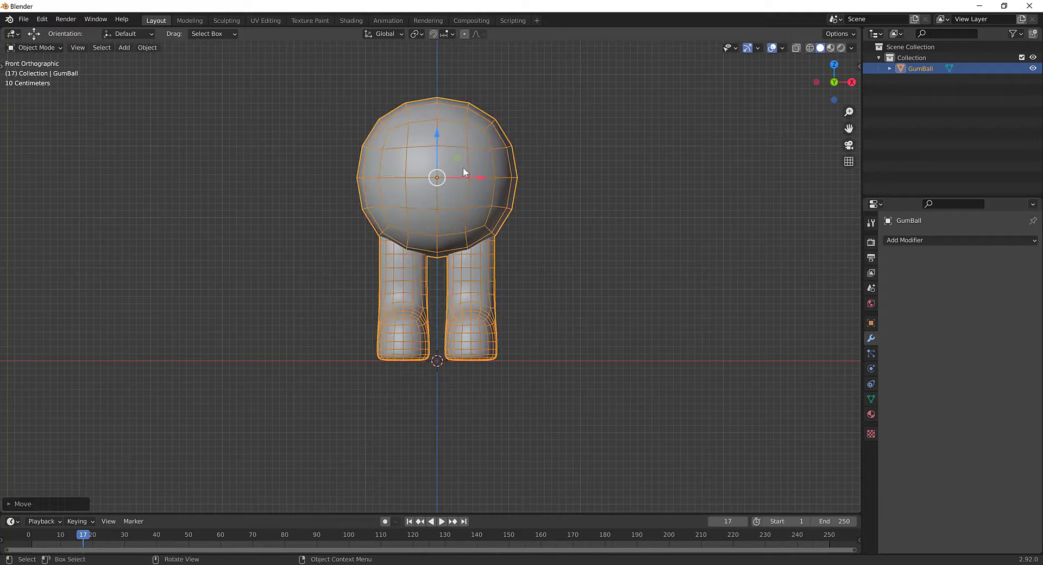
Step: Show the GumBall's transform values and apply All Transforms to Deltas
{"action": "key", "text": "n"}
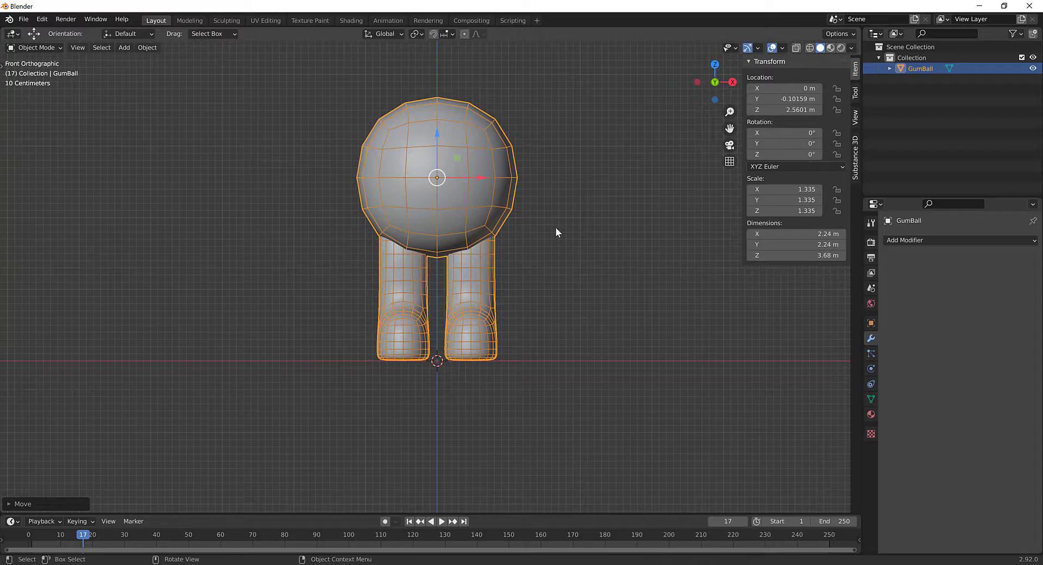
{"action": "key", "text": "ctrl+a"}
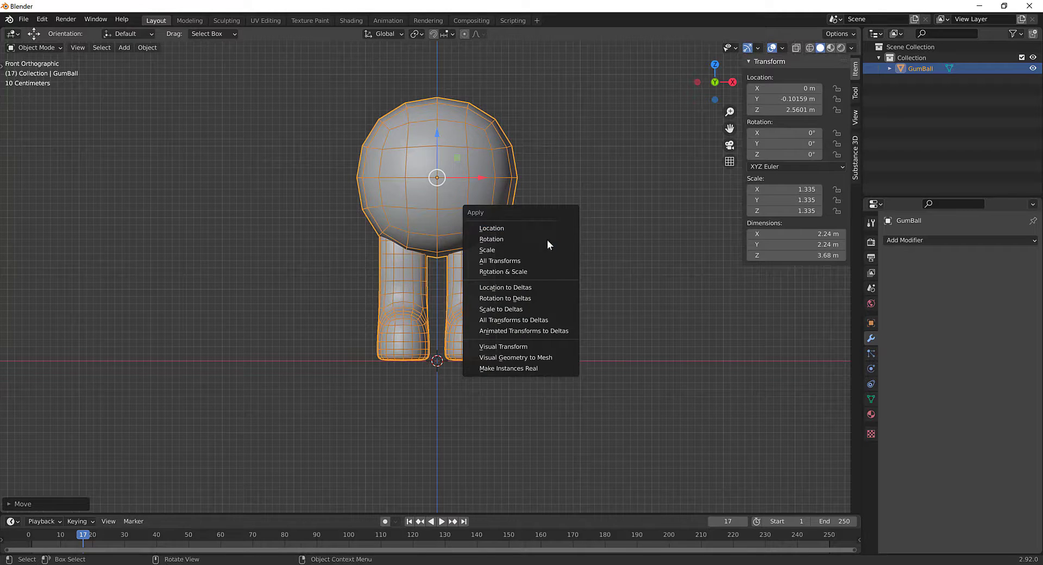
{"action": "left_click", "coordinate": [517, 321]}
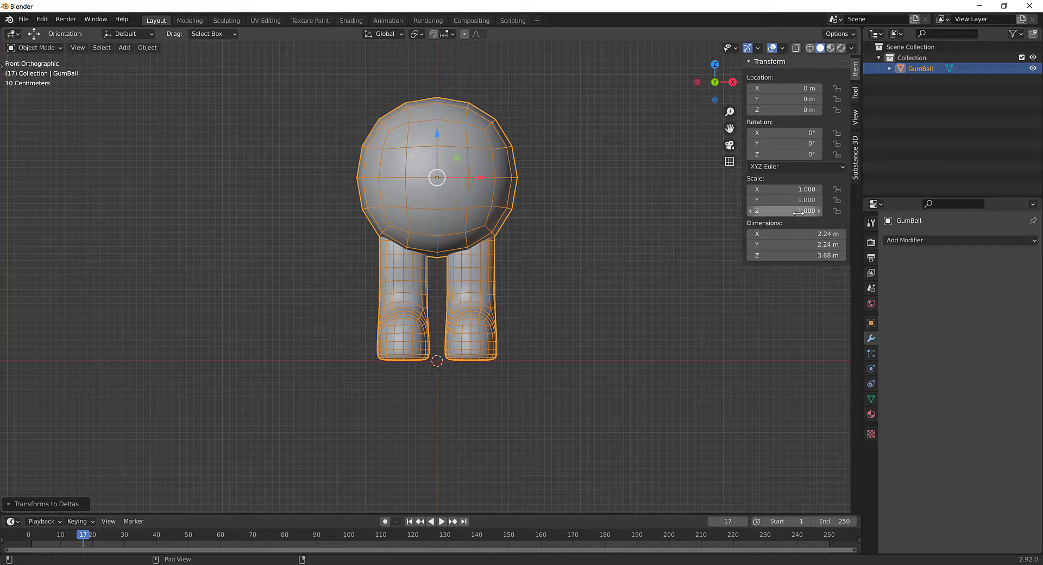
Step: Move only the GumBall's origin down about 2.56 m to the ground between the feet, and turn the Origins-only option off again
{"action": "left_click", "coordinate": [857, 98]}
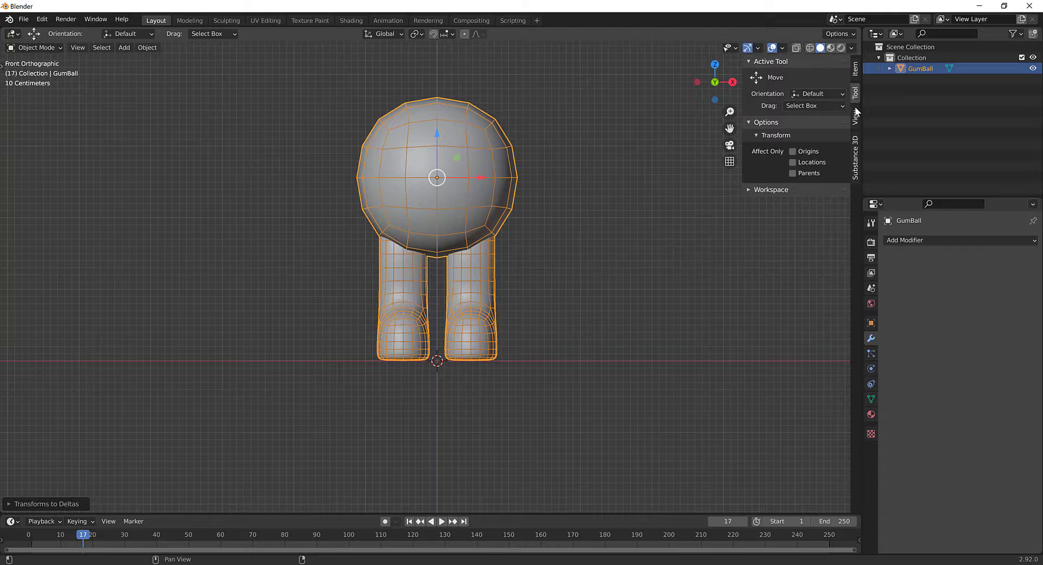
{"action": "left_click", "coordinate": [805, 153]}
{"action": "left_click_drag", "start_coordinate": [438, 134], "coordinate": [433, 320]}
{"action": "left_click", "coordinate": [792, 152]}
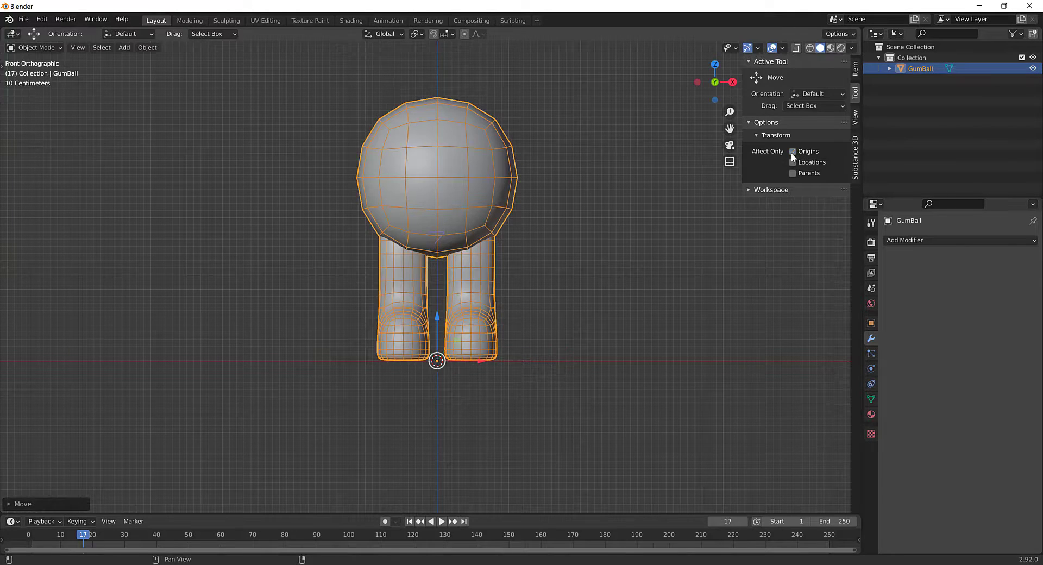
Step: Check the GumBall's location values and apply All Transforms to Deltas again to clear the origin's offset
{"action": "middle_click_drag", "start_coordinate": [625, 272], "coordinate": [282, 356]}
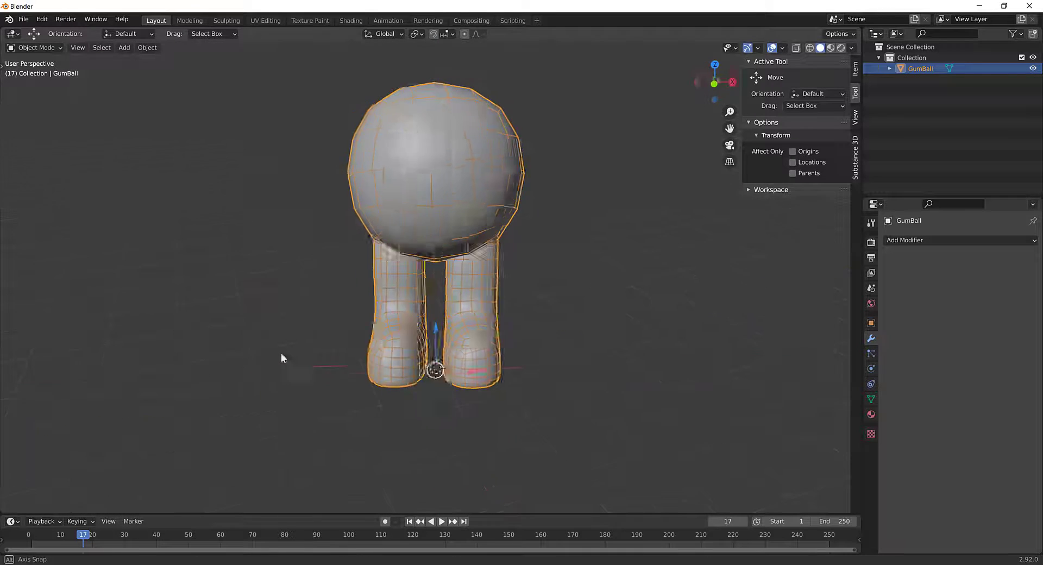
{"action": "left_click", "coordinate": [856, 69]}
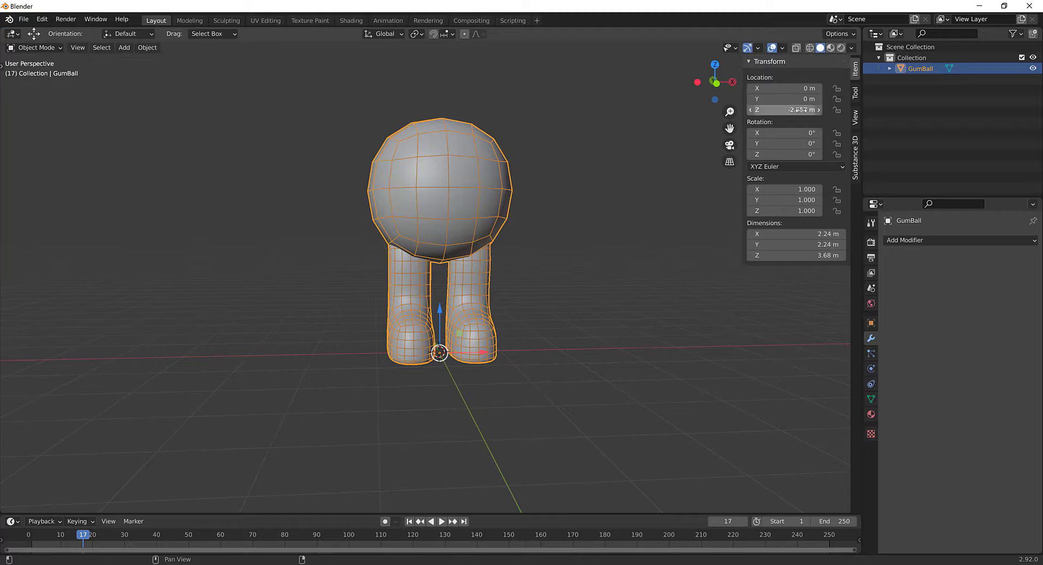
{"action": "middle_click_drag", "start_coordinate": [560, 261], "coordinate": [488, 303]}
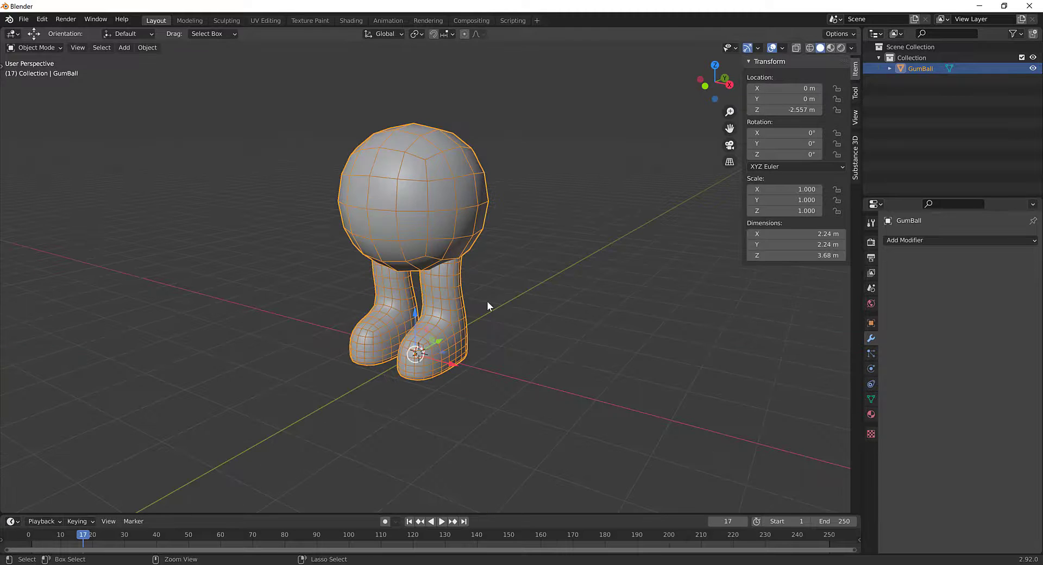
{"action": "key", "text": "ctrl+a"}
{"action": "left_click", "coordinate": [487, 302]}
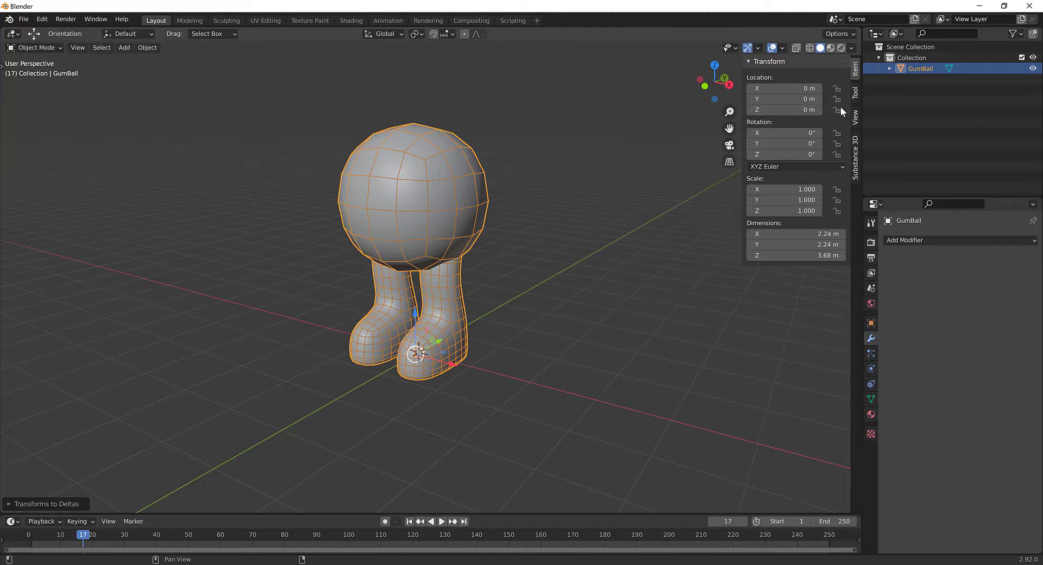
Step: Save the Blender scene as untitled.blend in the Documents folder
{"action": "middle_click_drag", "start_coordinate": [503, 268], "coordinate": [554, 274]}
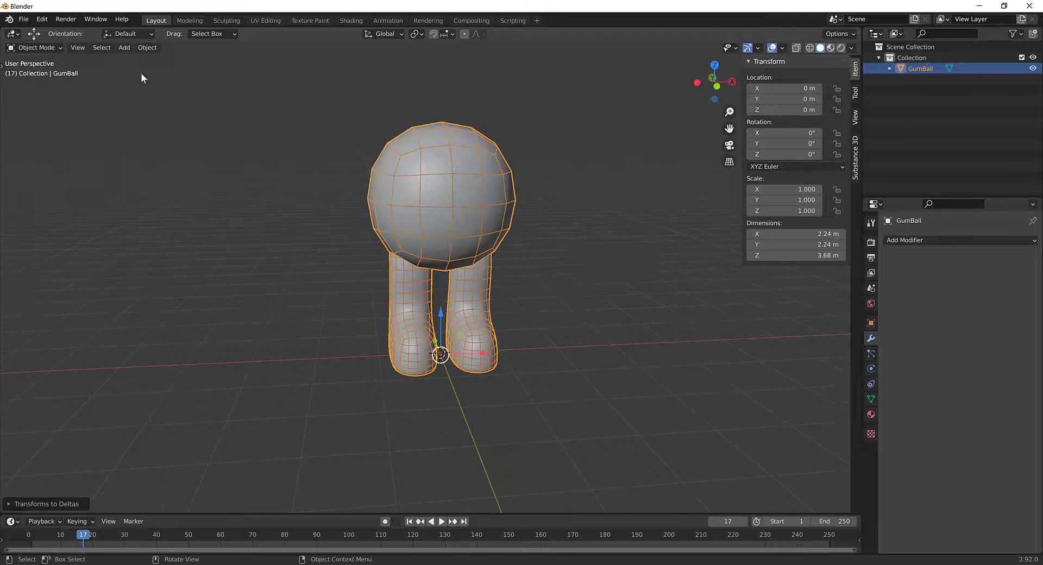
{"action": "left_click", "coordinate": [24, 19]}
{"action": "left_click", "coordinate": [24, 18]}
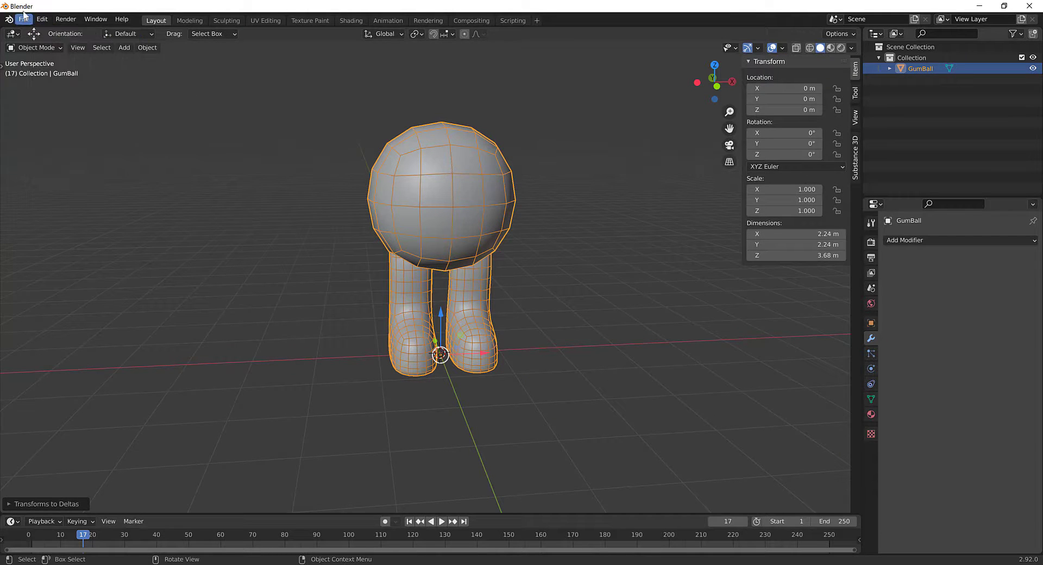
{"action": "left_click", "coordinate": [23, 18]}
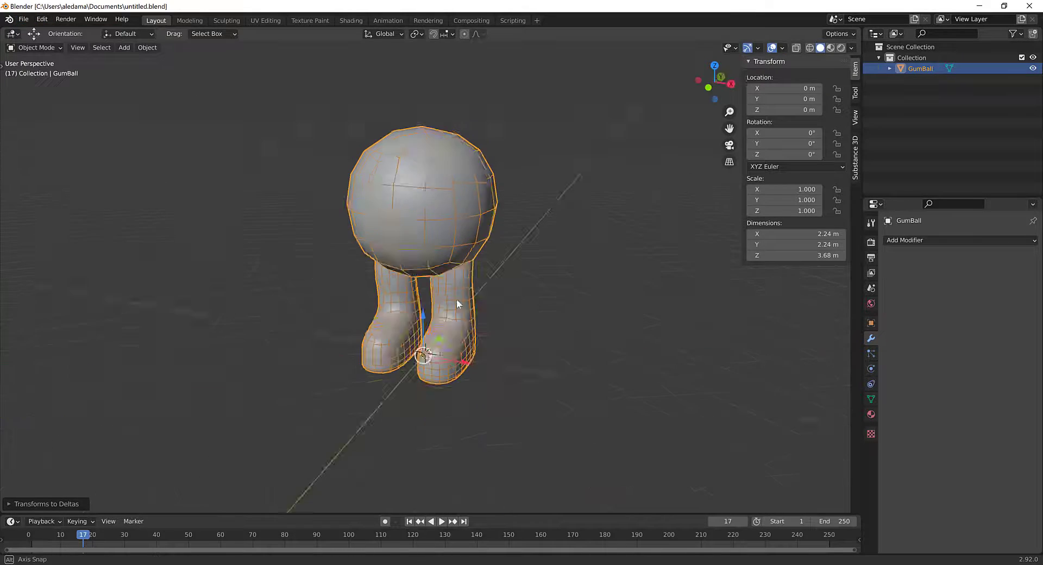
{"action": "middle_click_drag", "start_coordinate": [457, 299], "coordinate": [485, 283]}
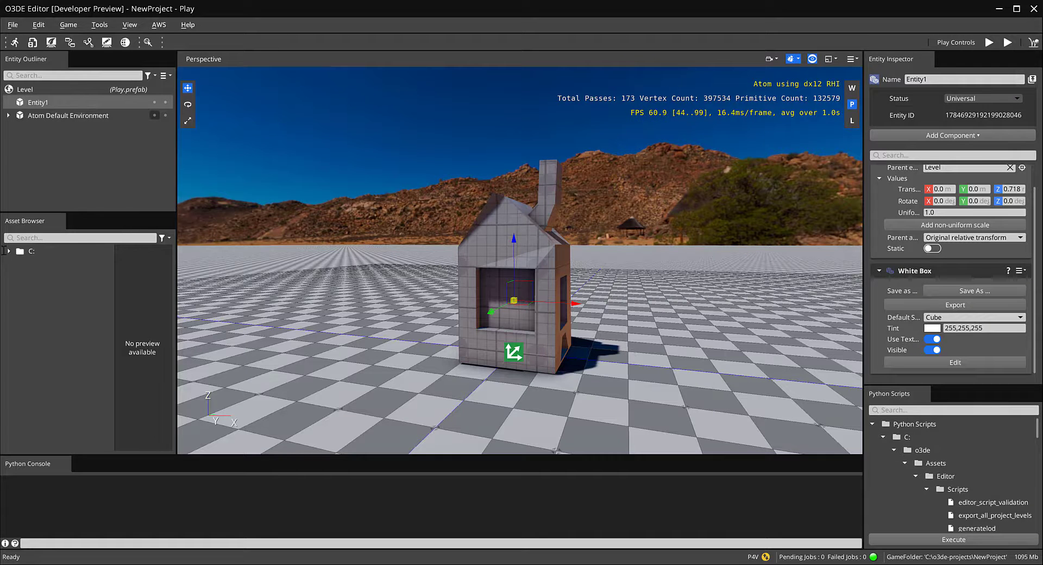
Step: Switch to the O3DE Editor and open the NewProject Assets folder from o3de-projects in File Explorer
{"action": "left_click", "coordinate": [20, 264]}
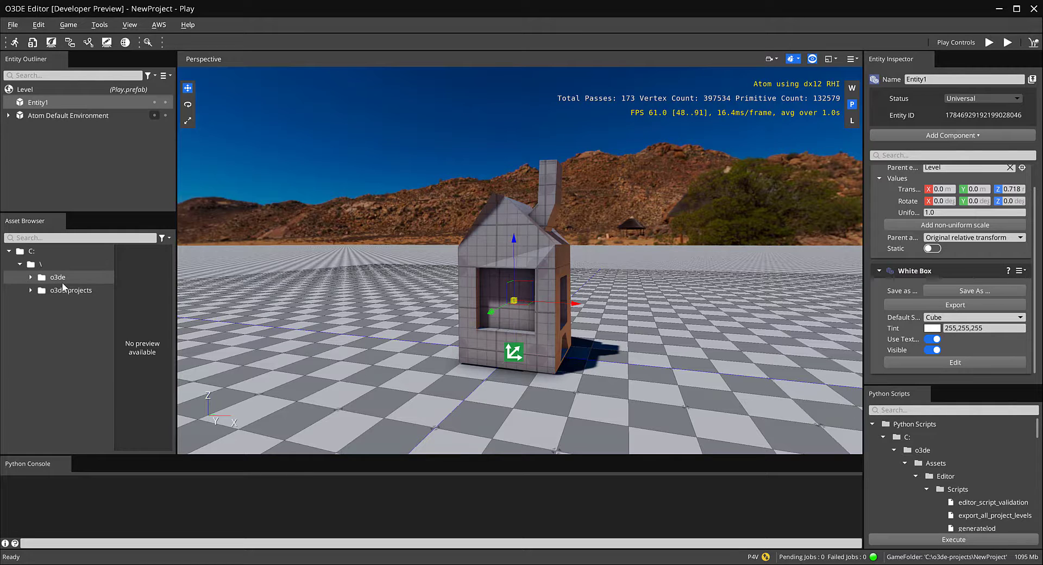
{"action": "left_click", "coordinate": [30, 291]}
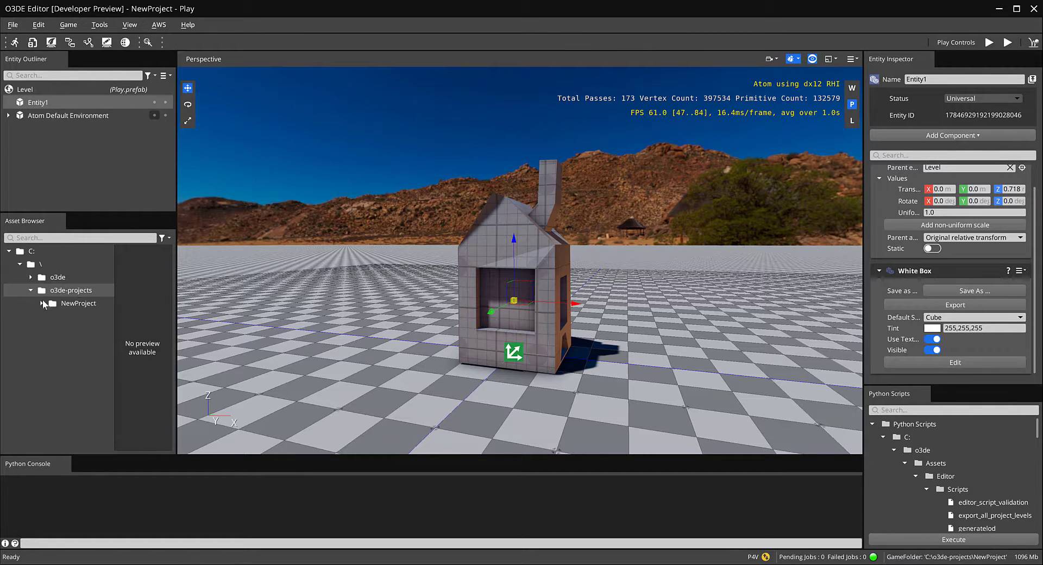
{"action": "left_click", "coordinate": [43, 304]}
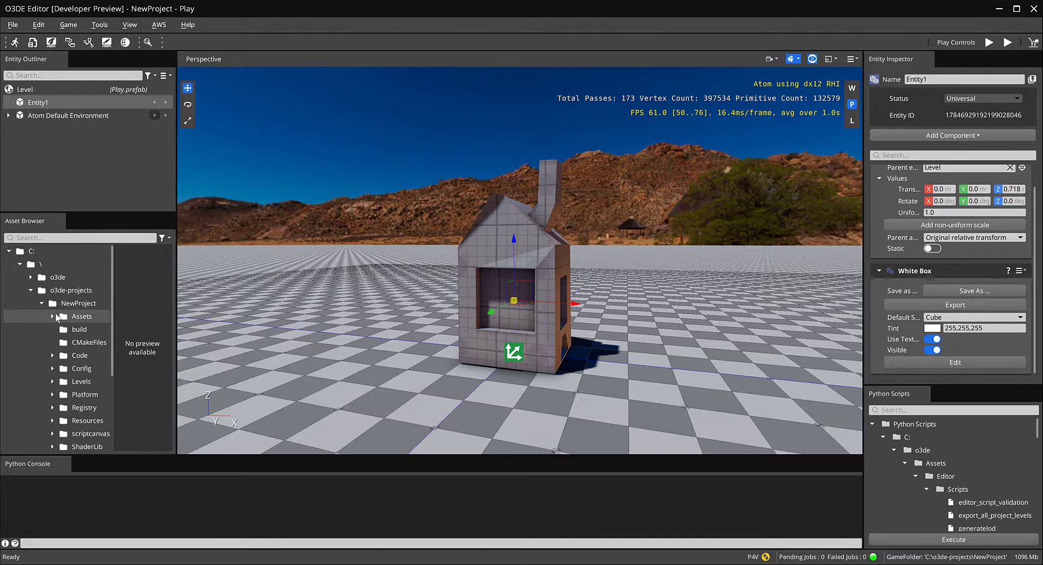
{"action": "right_click", "coordinate": [84, 317]}
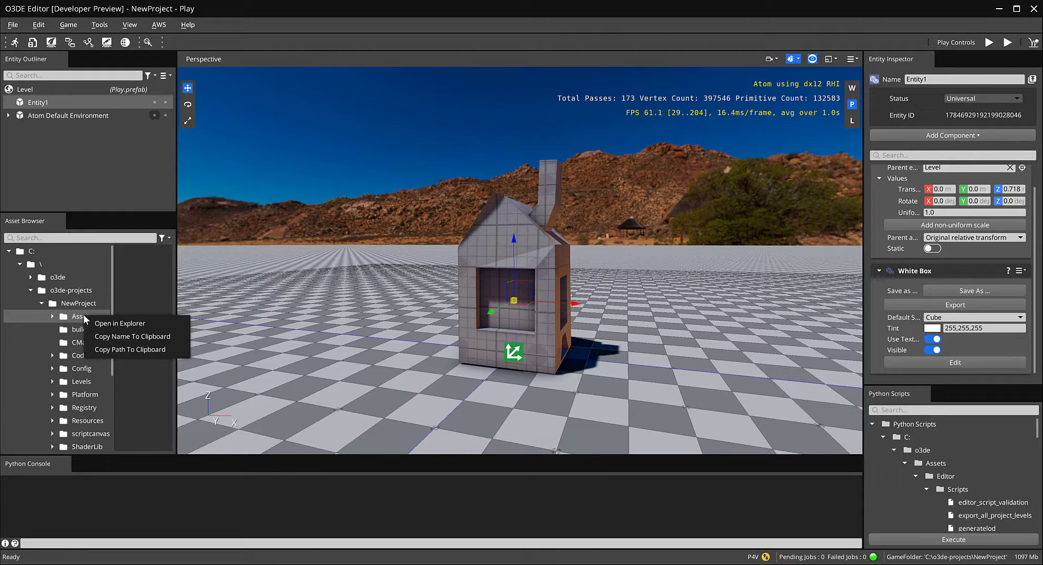
{"action": "left_click", "coordinate": [107, 323]}
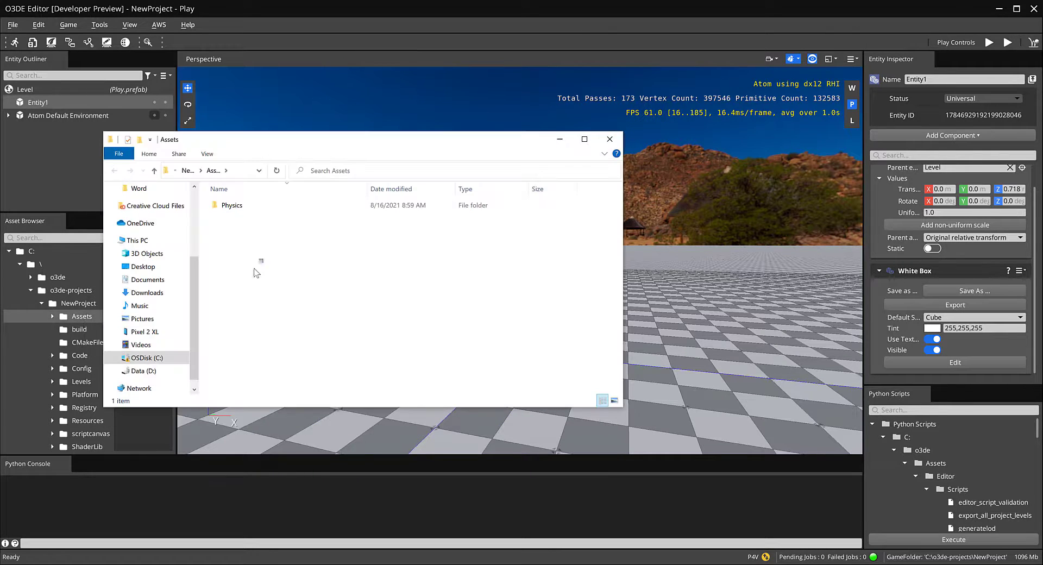
Step: Create a new folder named PC inside the Assets folder
{"action": "right_click", "coordinate": [255, 271]}
{"action": "mouse_move", "coordinate": [326, 406]}
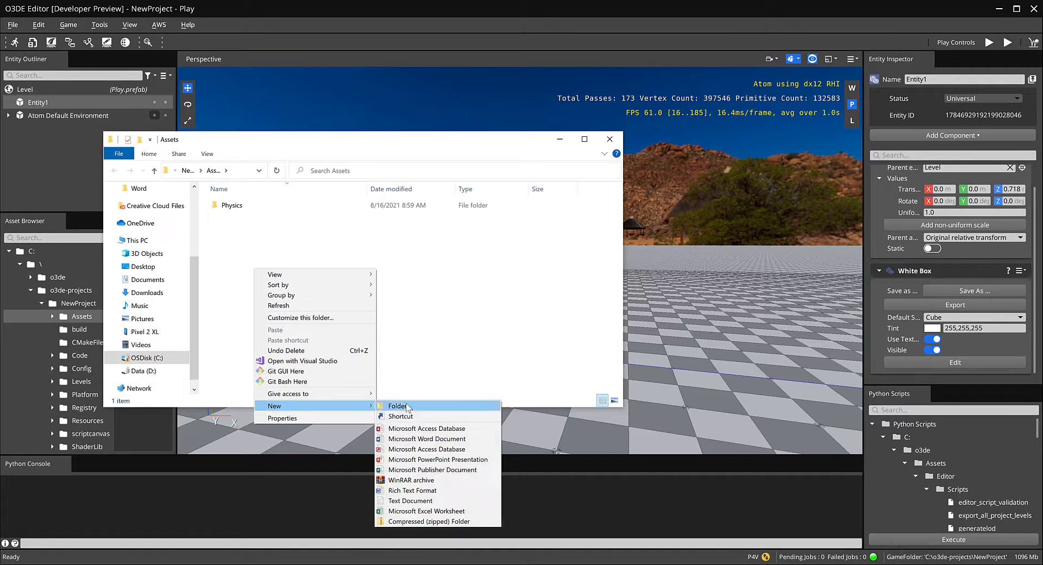
{"action": "left_click", "coordinate": [397, 407]}
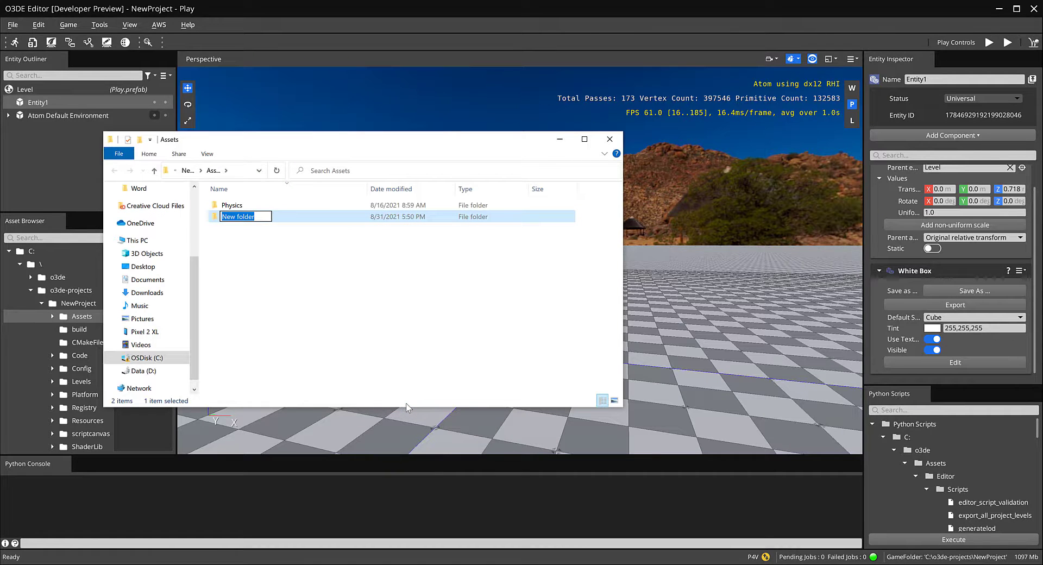
{"action": "type", "text": "PC"}
{"action": "key", "text": "Return"}
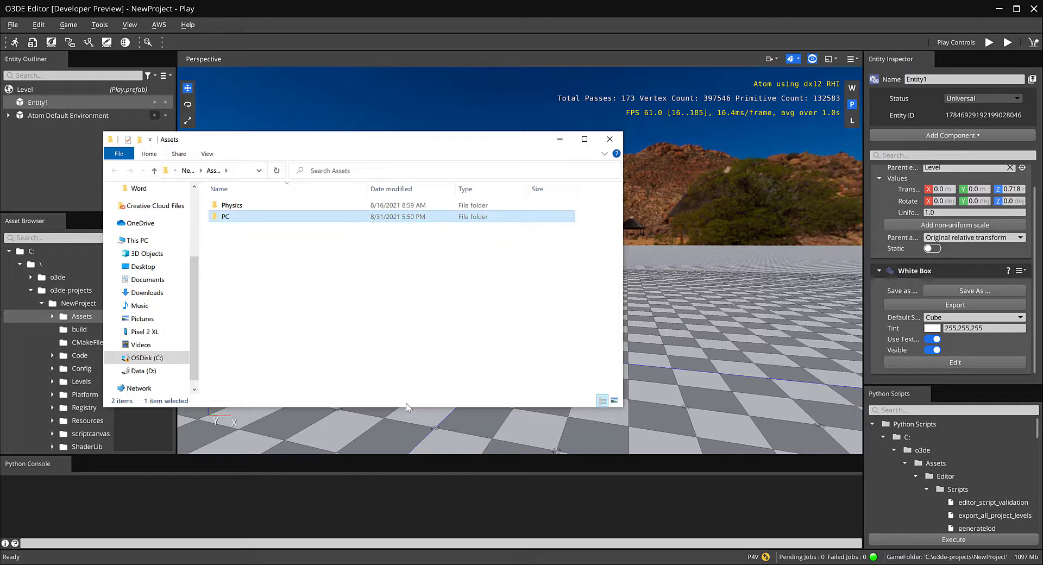
Step: Create a new folder named Gumball inside the PC folder of the project's Assets
{"action": "double_click", "coordinate": [270, 208]}
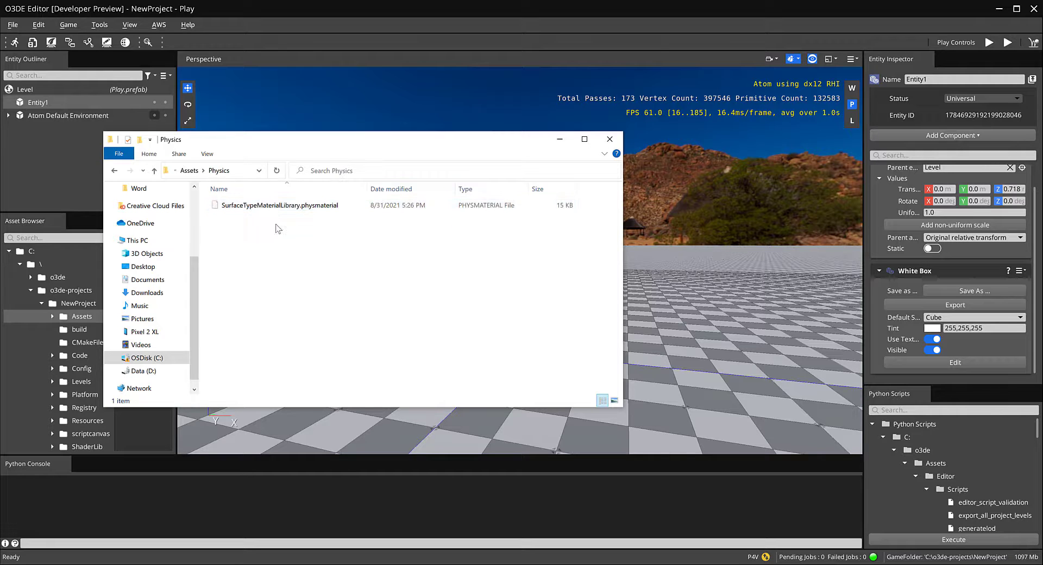
{"action": "key", "text": "alt+Left"}
{"action": "double_click", "coordinate": [265, 218]}
{"action": "right_click", "coordinate": [274, 266]}
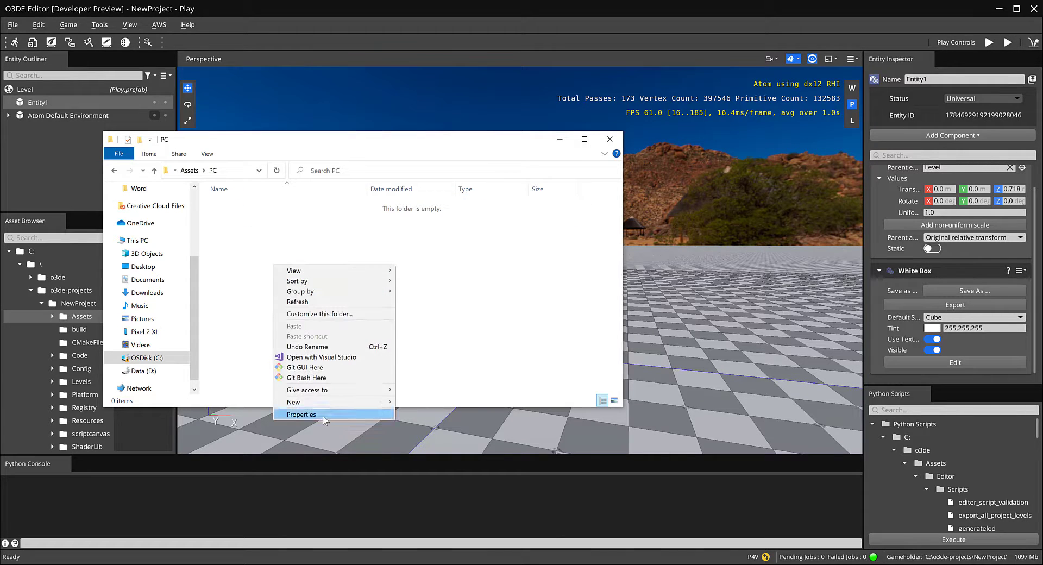
{"action": "mouse_move", "coordinate": [333, 402]}
{"action": "left_click", "coordinate": [421, 402]}
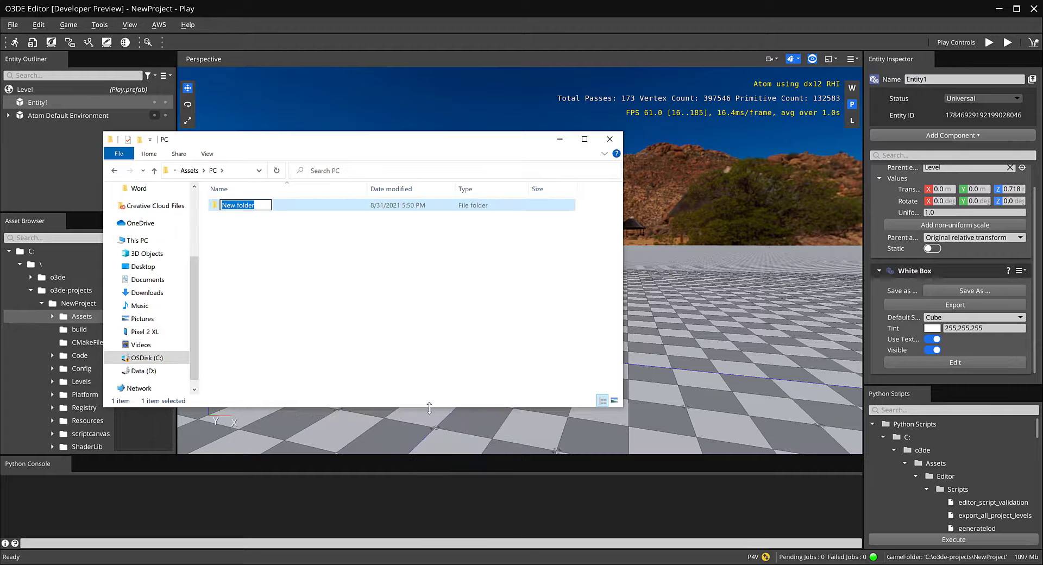
{"action": "type", "text": "Gumball"}
{"action": "left_click", "coordinate": [345, 315]}
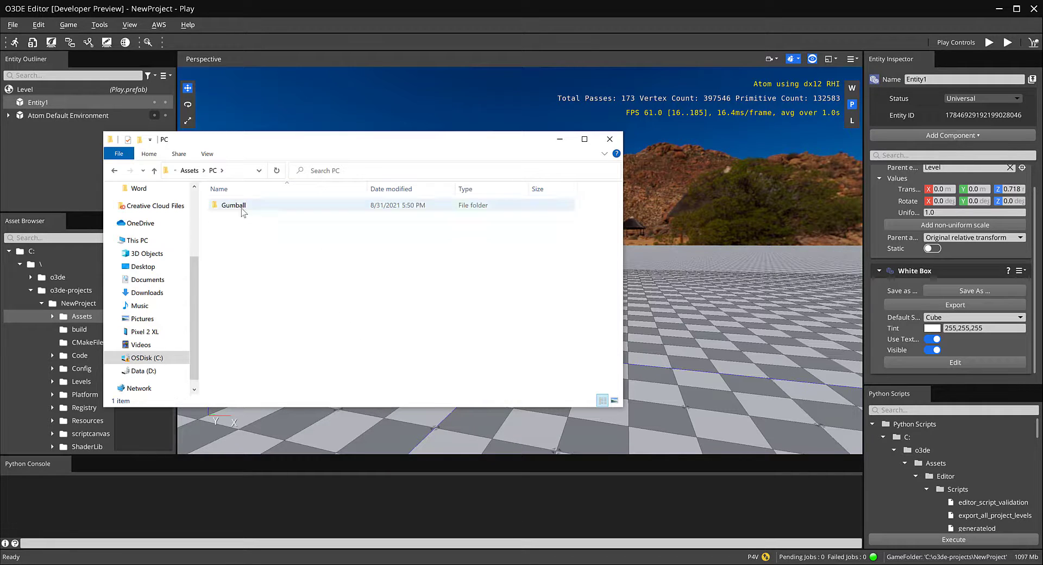
Step: Expand Assets and PC in the O3DE Asset Browser and select the Gumball folder
{"action": "left_click", "coordinate": [53, 316]}
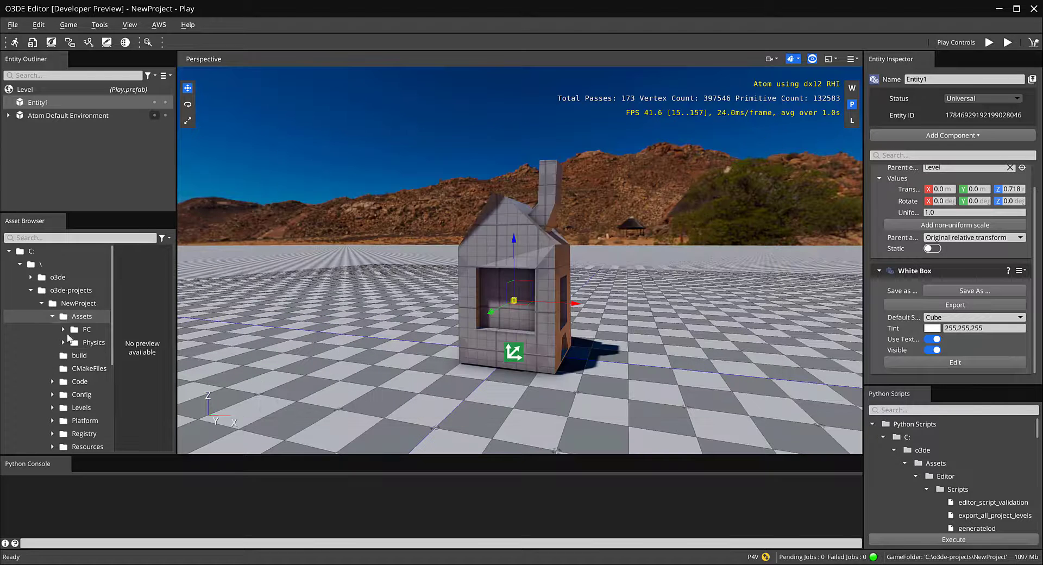
{"action": "left_click", "coordinate": [63, 329]}
{"action": "left_click", "coordinate": [97, 342]}
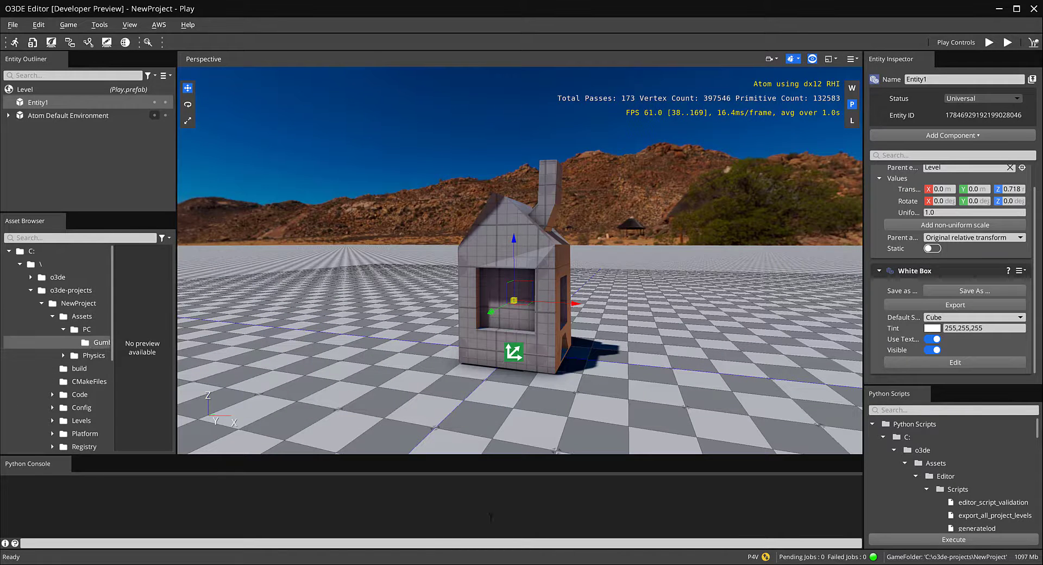
Step: Return to File Explorer and create a desktop shortcut to the Gumball folder
{"action": "mouse_move", "coordinate": [254, 564]}
{"action": "left_click", "coordinate": [321, 521]}
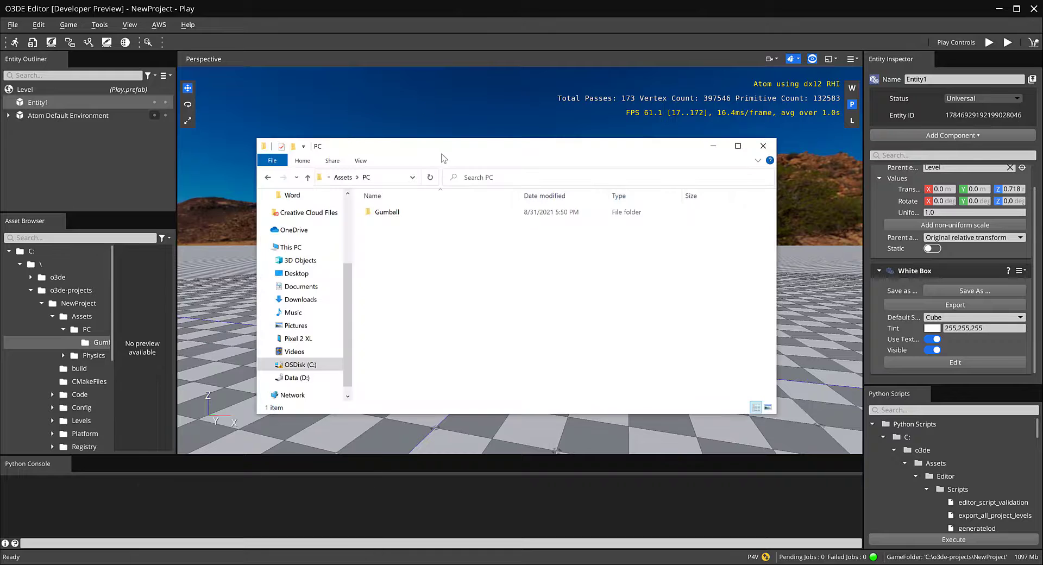
{"action": "right_click", "coordinate": [408, 213]}
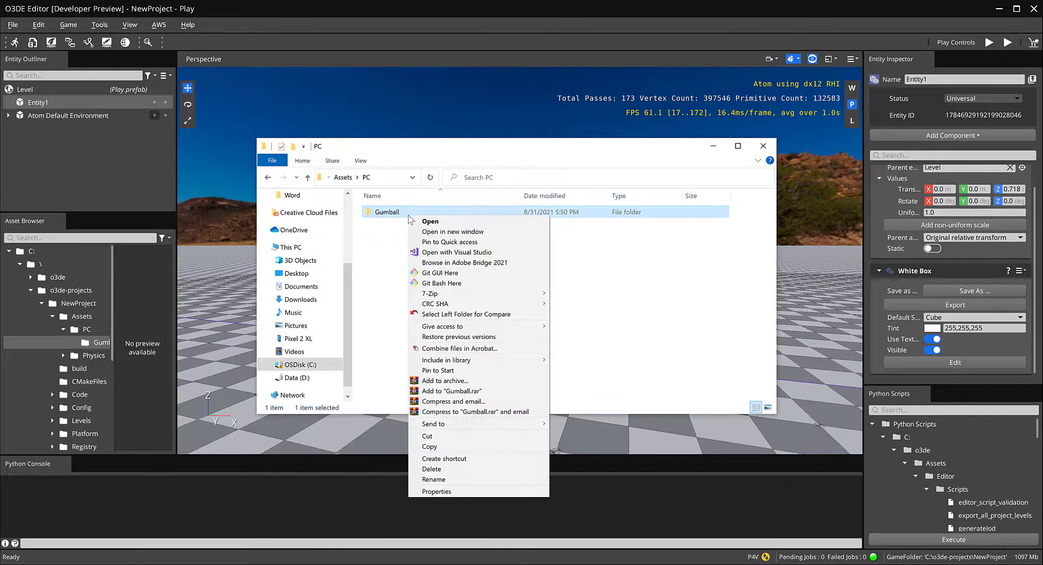
{"action": "mouse_move", "coordinate": [513, 425]}
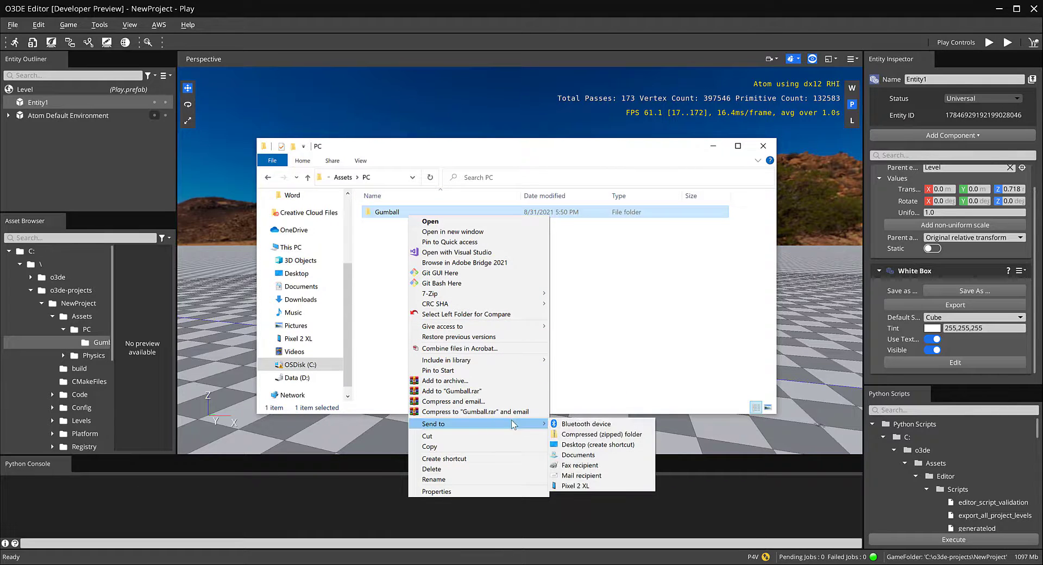
{"action": "left_click", "coordinate": [586, 445]}
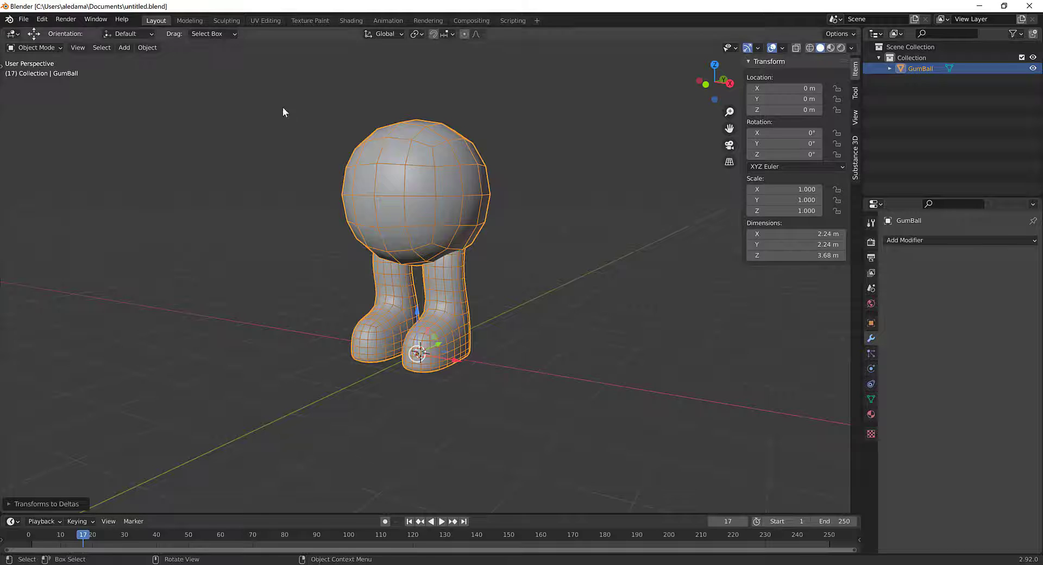
Step: Switch to Blender, start an FBX export and browse to the project's Gumball folder through its desktop shortcut
{"action": "left_click", "coordinate": [23, 19]}
{"action": "mouse_move", "coordinate": [84, 176]}
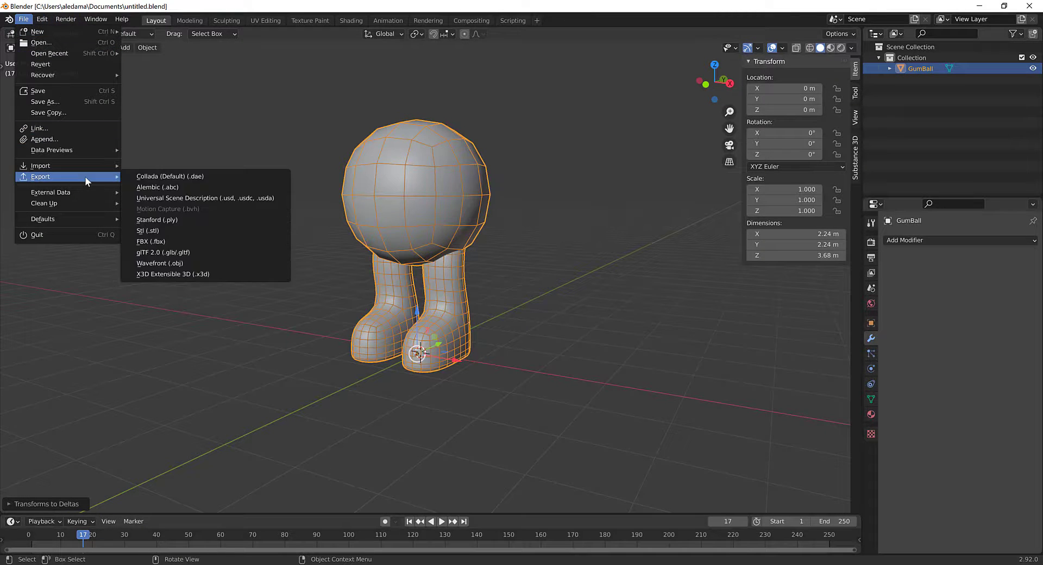
{"action": "left_click", "coordinate": [171, 237]}
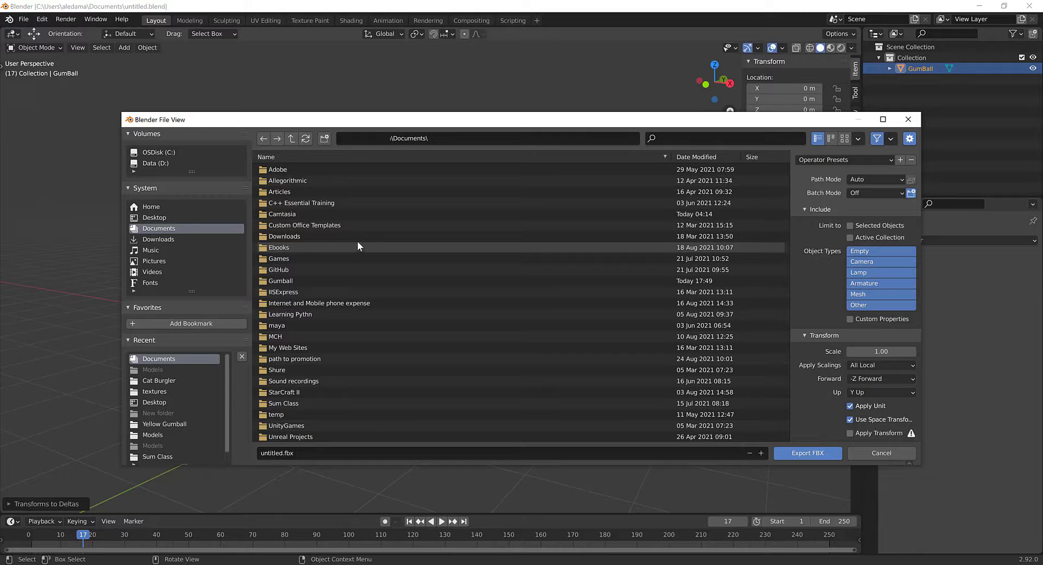
{"action": "left_click", "coordinate": [165, 218]}
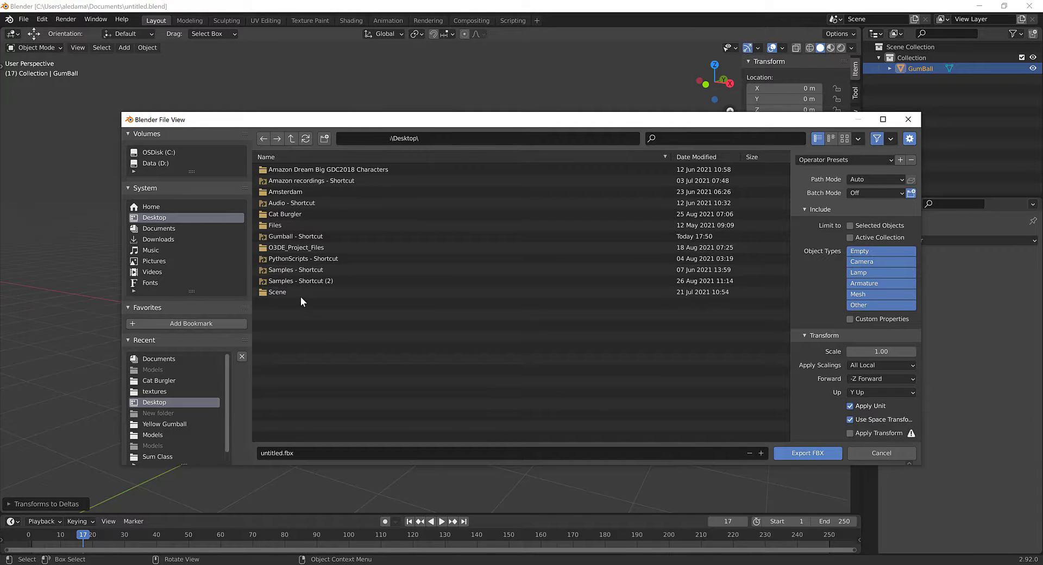
{"action": "double_click", "coordinate": [319, 237]}
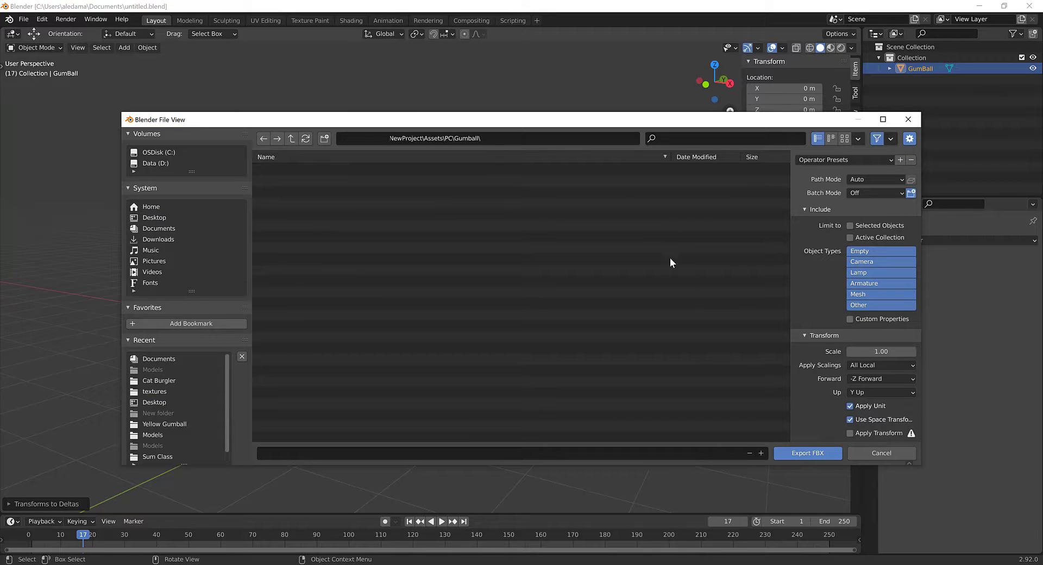
Step: Enable Apply Transform in the FBX options and try to export with the file name left empty
{"action": "scroll", "coordinate": [826, 295], "scroll_direction": "down", "scroll_amount": 2}
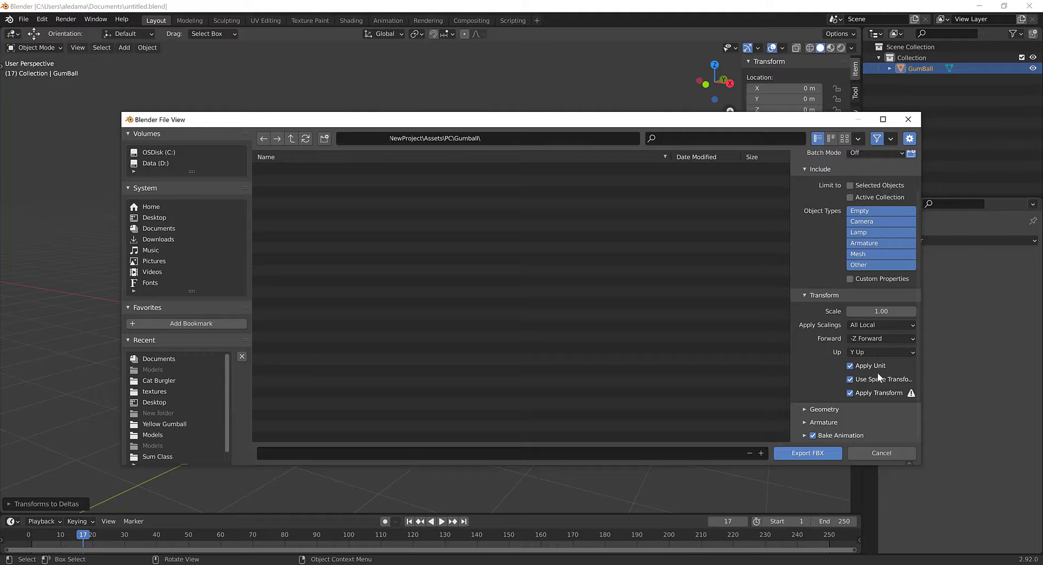
{"action": "scroll", "coordinate": [848, 370], "scroll_direction": "up", "scroll_amount": 2}
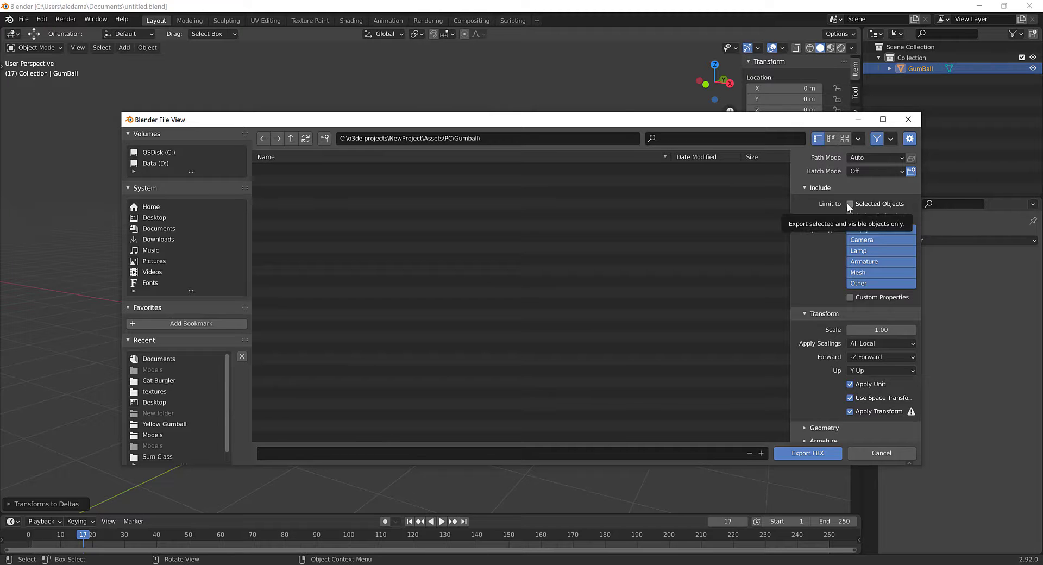
{"action": "left_click", "coordinate": [821, 452]}
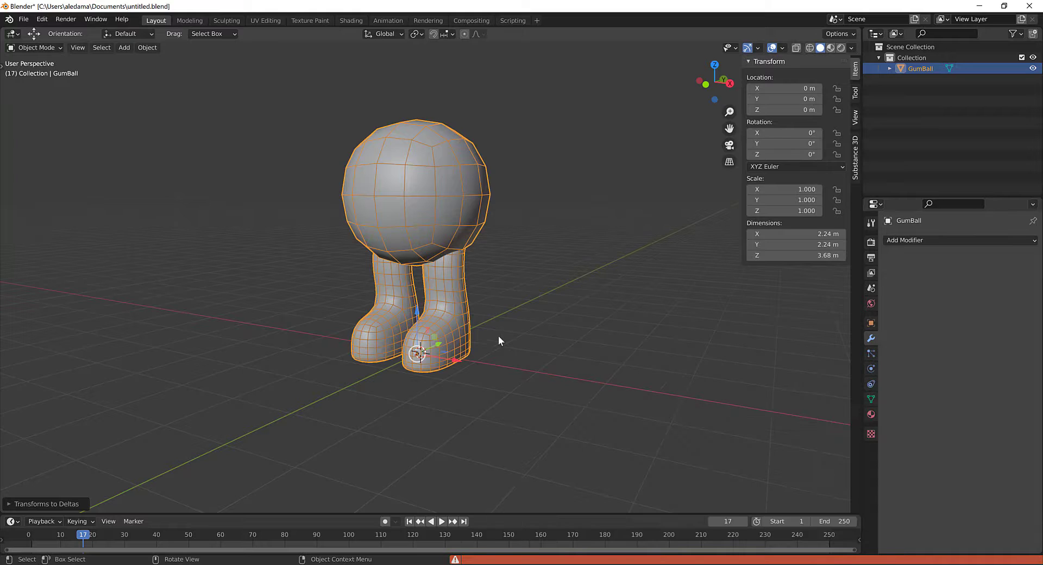
Step: Reselect the GumBall model and export it as an FBX named Gumball to Assets\PC\Gumball, limited to Selected Objects
{"action": "left_click", "coordinate": [498, 335]}
{"action": "left_click_drag", "start_coordinate": [279, 158], "coordinate": [559, 457]}
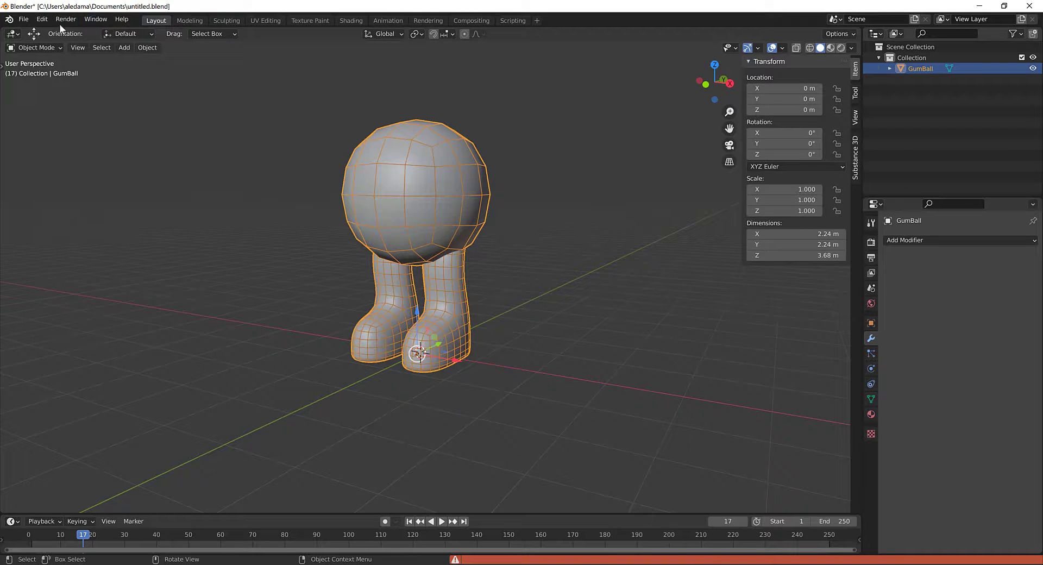
{"action": "left_click", "coordinate": [24, 19]}
{"action": "mouse_move", "coordinate": [74, 177]}
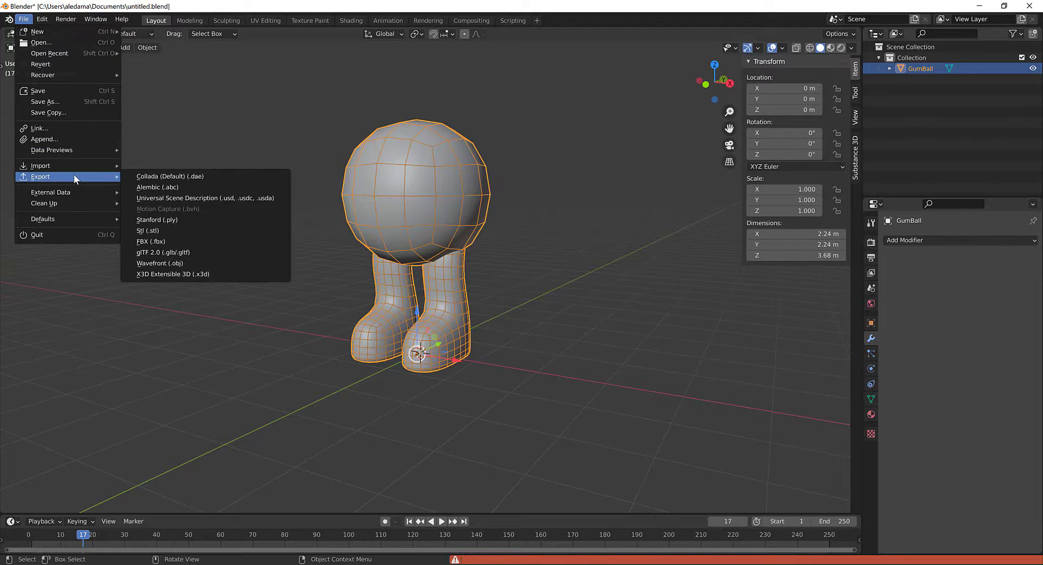
{"action": "left_click", "coordinate": [172, 241]}
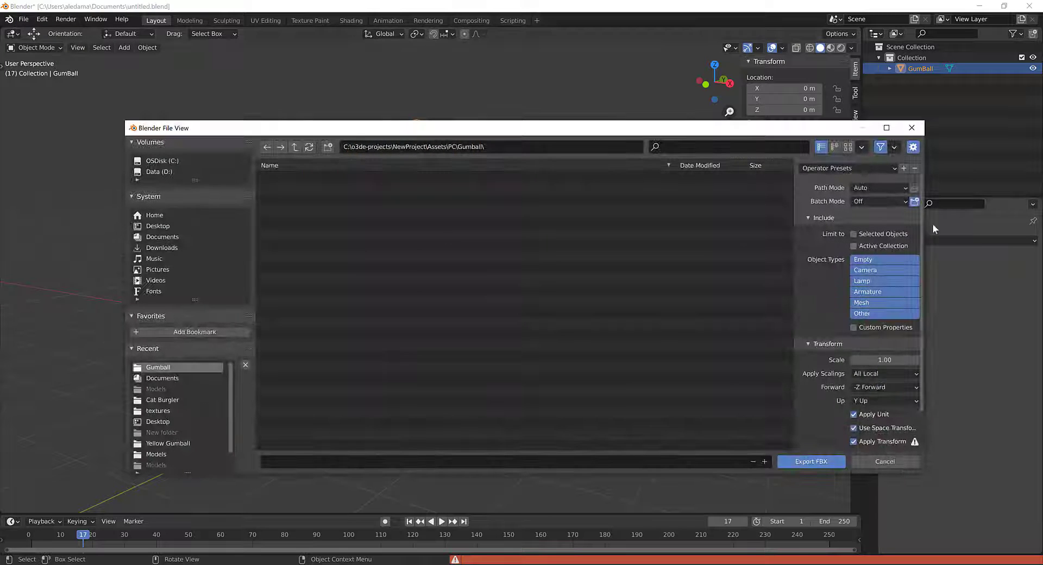
{"action": "left_click", "coordinate": [881, 234]}
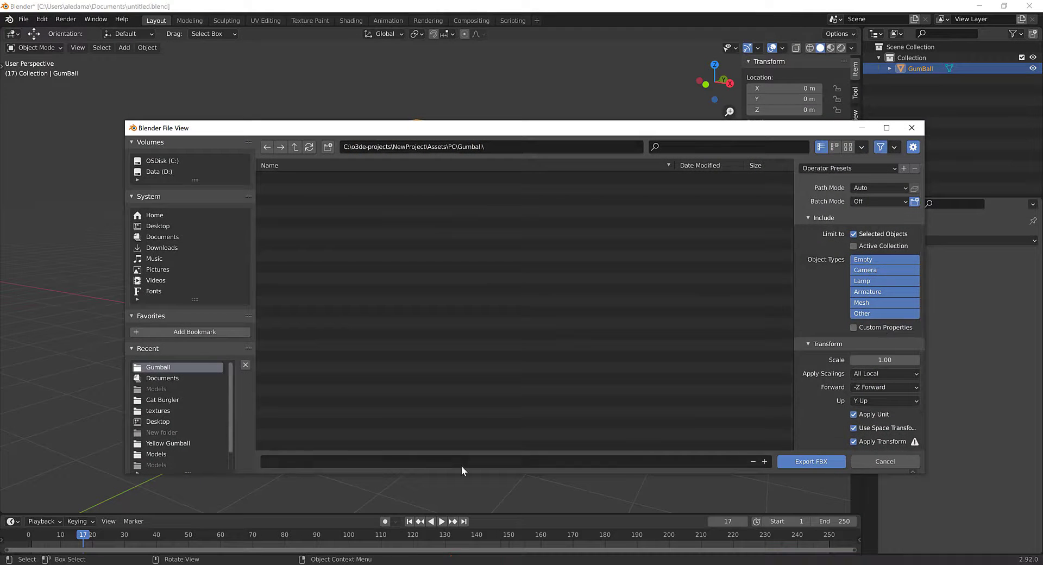
{"action": "left_click", "coordinate": [318, 462]}
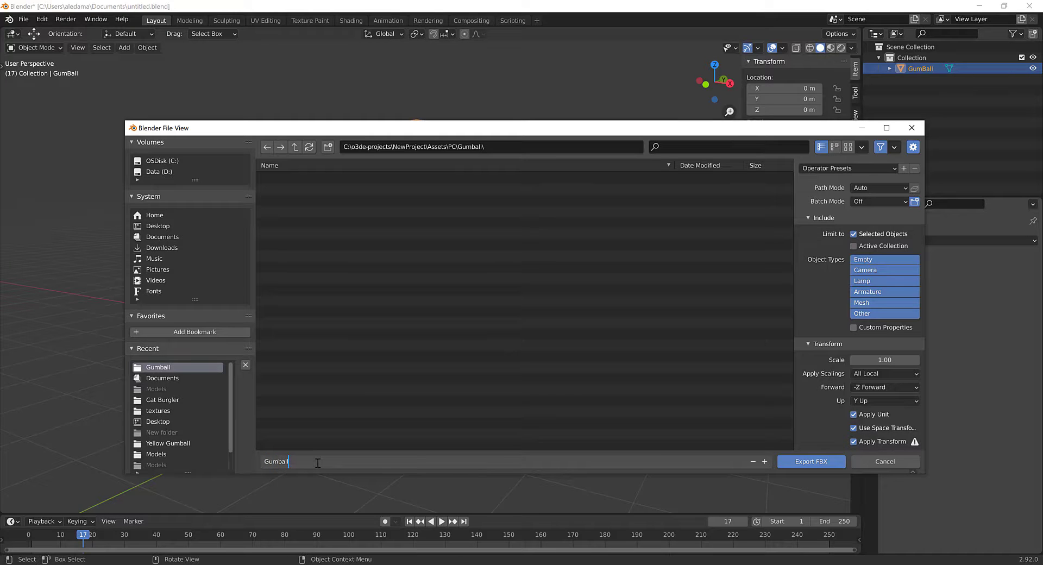
{"action": "key", "text": "Return"}
{"action": "left_click", "coordinate": [816, 461]}
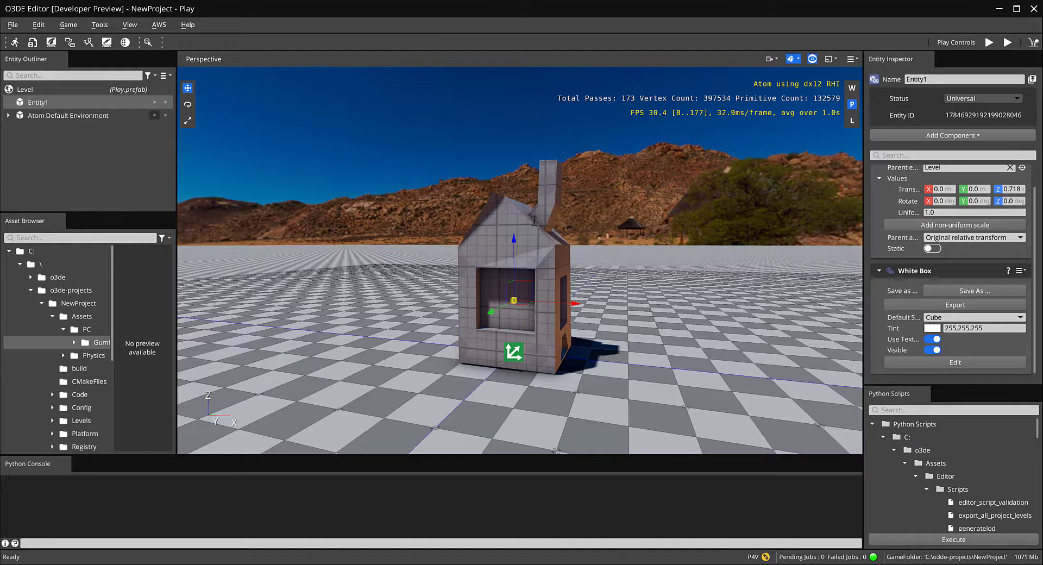
Step: Switch to the O3DE Editor, place Gumball.fbx from the Gumball folder into the level and widen the Asset Browser
{"action": "left_click", "coordinate": [74, 343]}
{"action": "left_click_drag", "start_coordinate": [95, 355], "coordinate": [533, 387]}
{"action": "left_click_drag", "start_coordinate": [191, 161], "coordinate": [191, 164]}
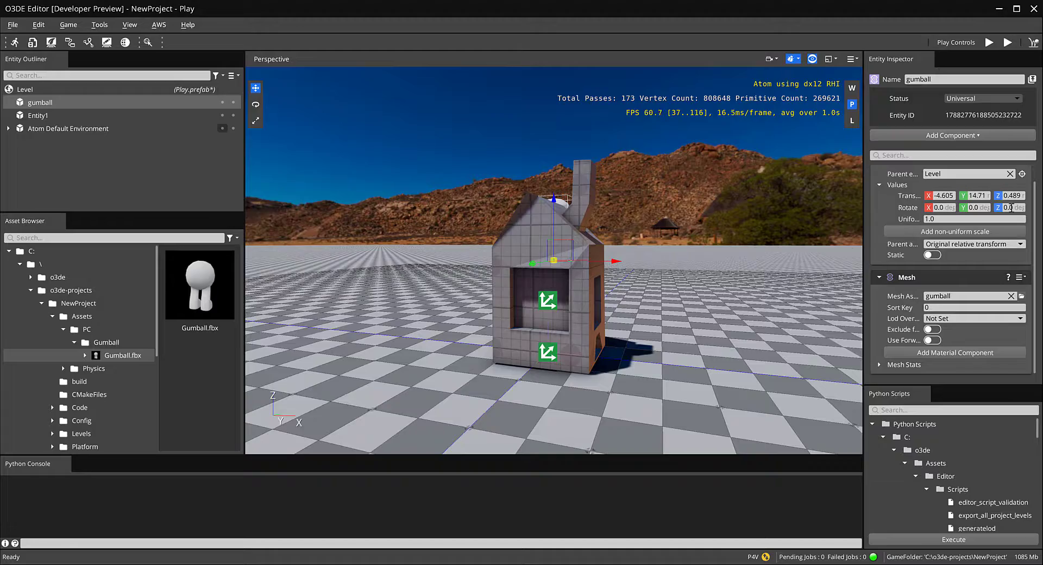
Step: Reset the gumball entity's translation to 0, 0, 0 and move it along Y to about -1.243 m
{"action": "right_click_drag", "start_coordinate": [715, 322], "coordinate": [317, 196]}
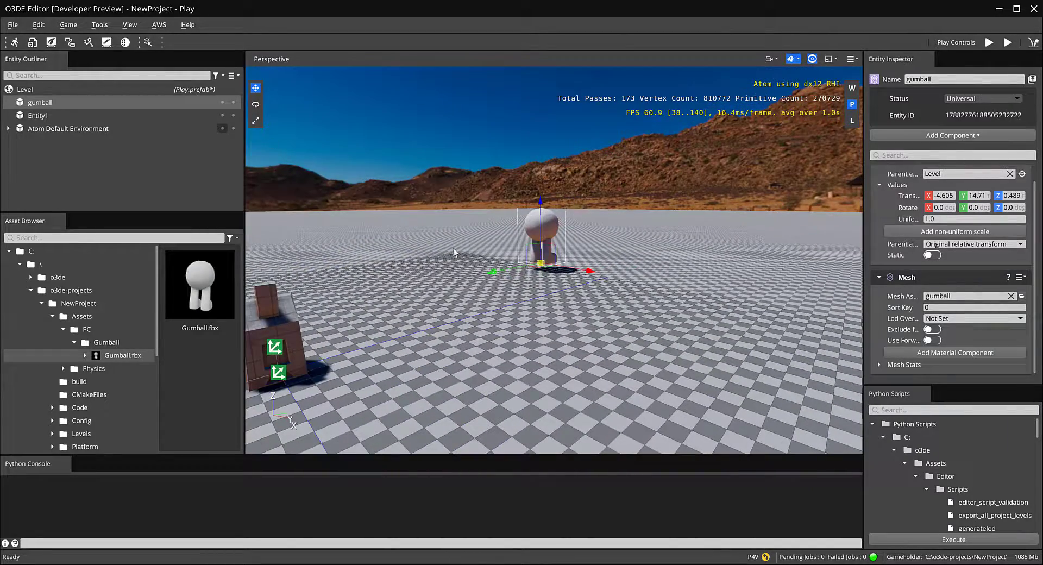
{"action": "middle_click_drag", "start_coordinate": [454, 251], "coordinate": [645, 221]}
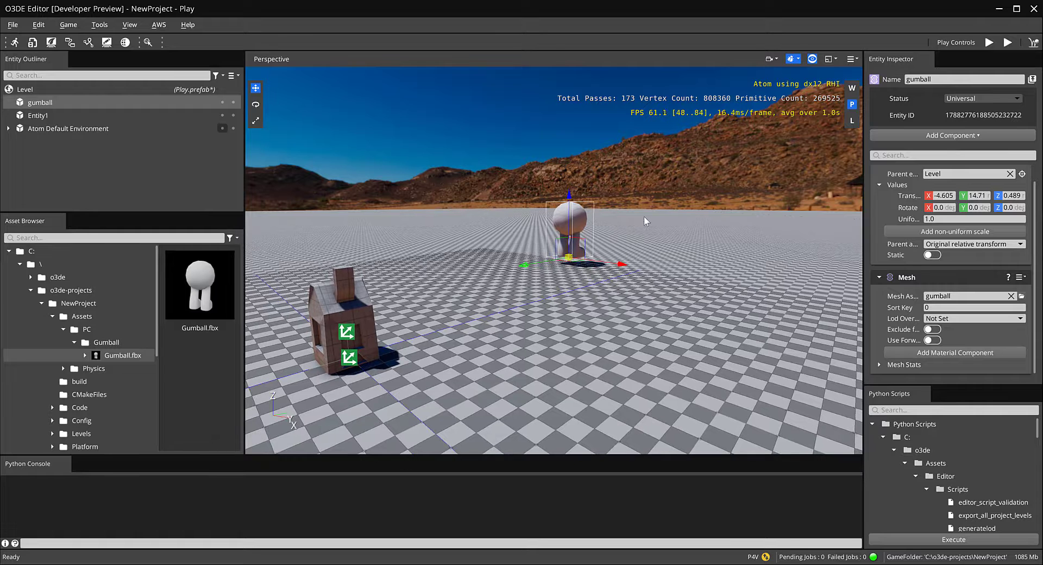
{"action": "key", "text": "ctrl+r"}
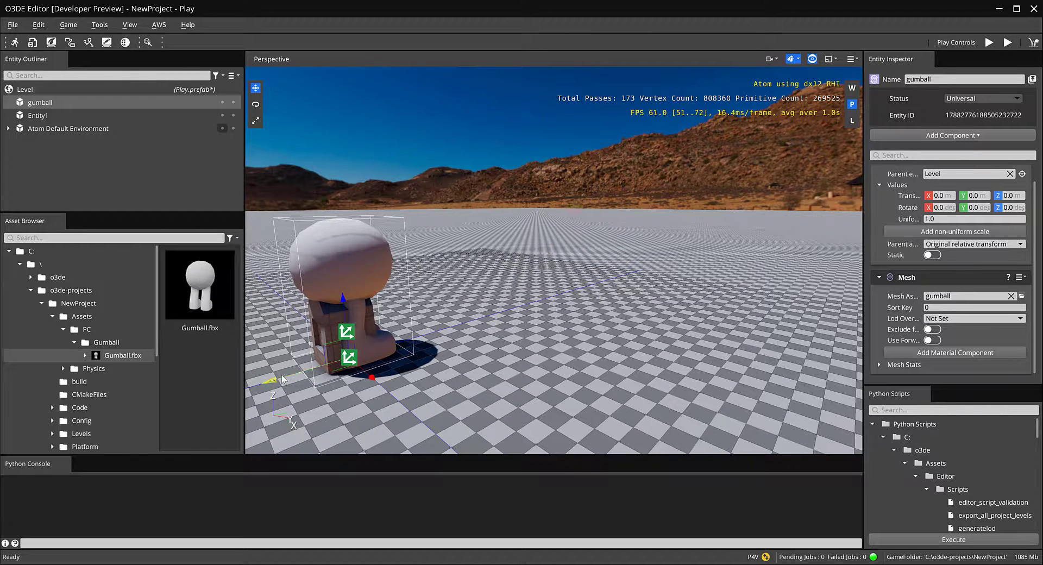
{"action": "left_click_drag", "start_coordinate": [281, 375], "coordinate": [183, 401]}
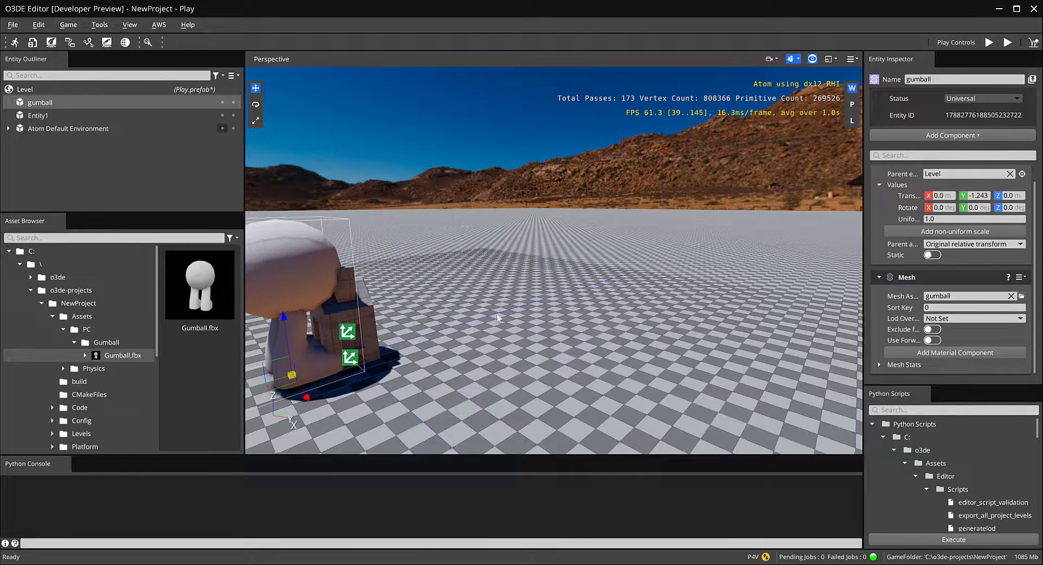
{"action": "middle_click_drag", "start_coordinate": [498, 318], "coordinate": [584, 324]}
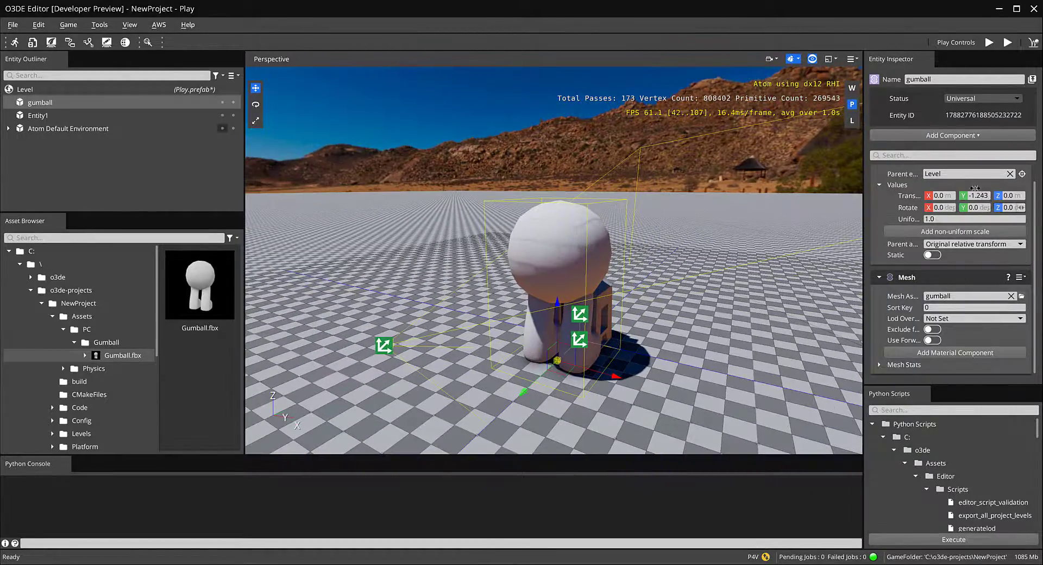
Step: Try a 180-degree Y rotation on the gumball entity and reset that rotation to 0
{"action": "left_click", "coordinate": [979, 207]}
{"action": "type", "text": "18"}
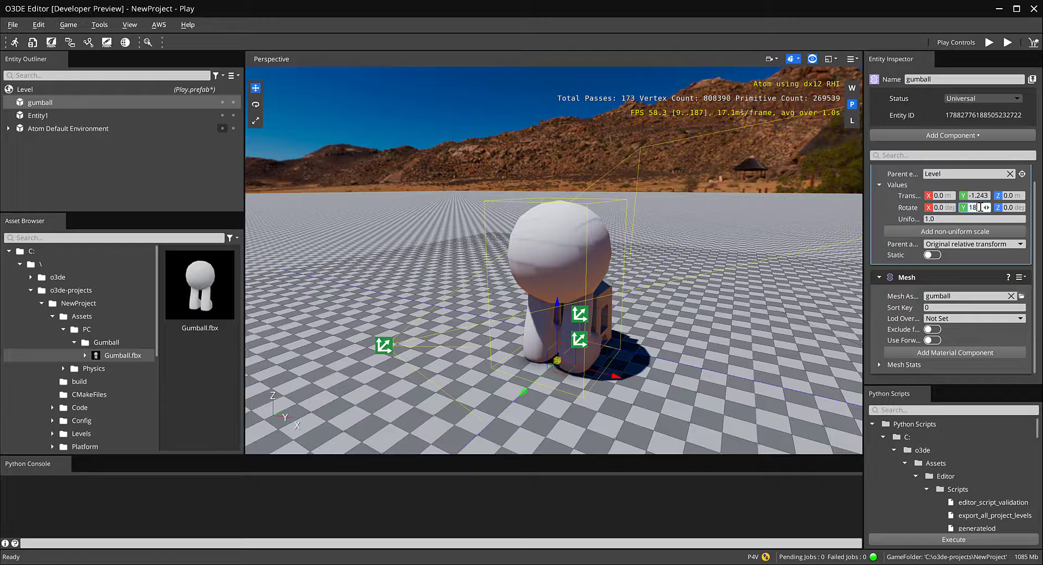
{"action": "type", "text": "0"}
{"action": "key", "text": "Return"}
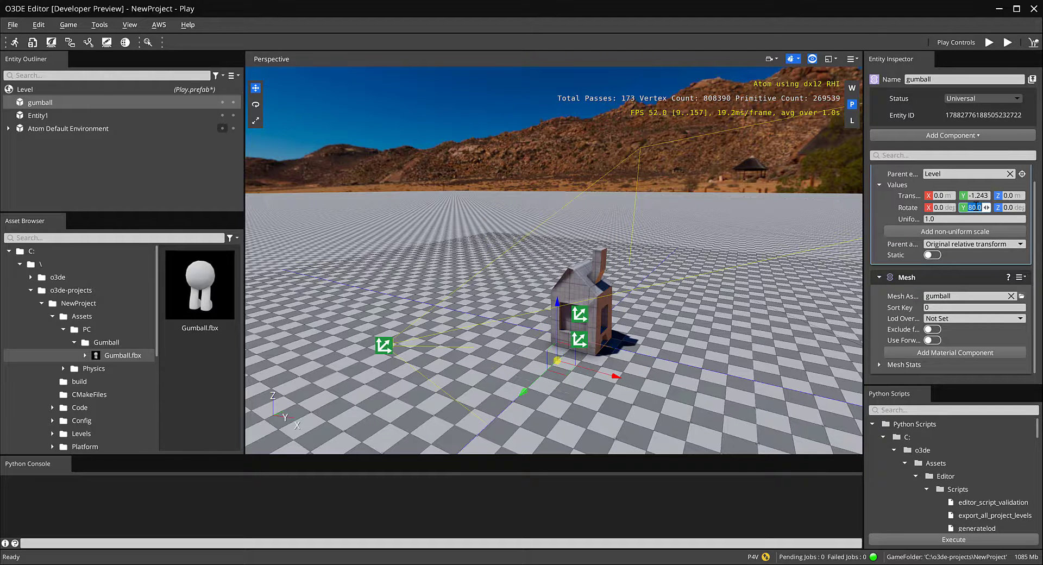
{"action": "type", "text": "0"}
{"action": "key", "text": "Return"}
Step: Set the gumball's Z rotation to 180 degrees and move it beside the house, at about X 2.139 m, Y 0.157 m
{"action": "left_click", "coordinate": [1008, 207]}
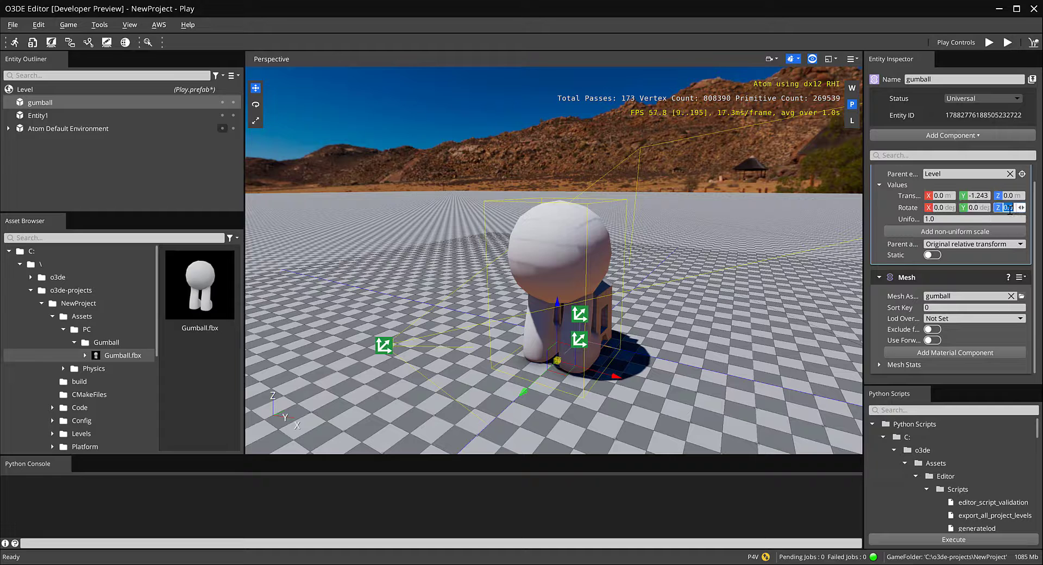
{"action": "key", "text": "Return"}
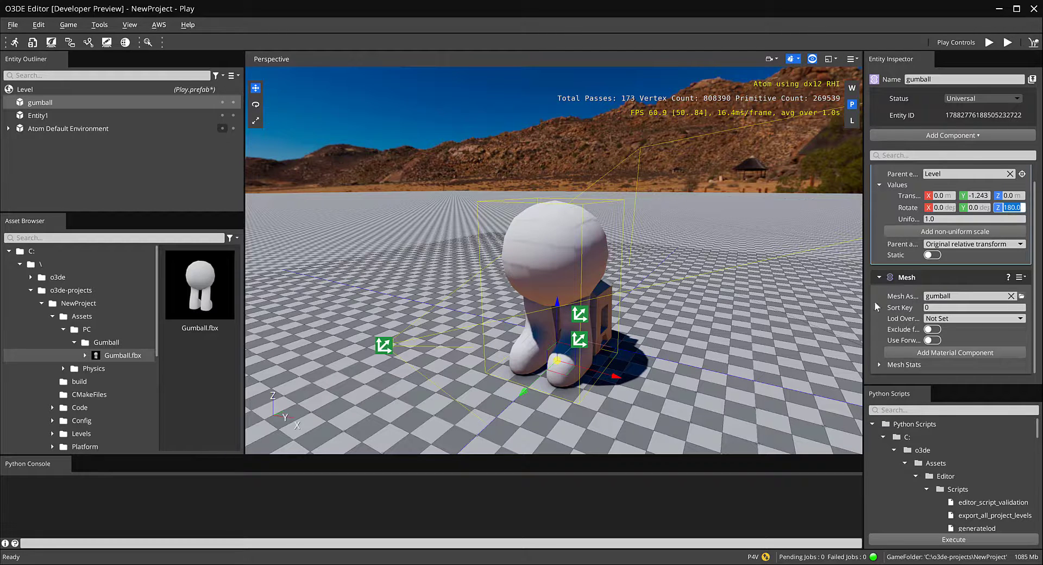
{"action": "left_click_drag", "start_coordinate": [623, 374], "coordinate": [682, 380]}
{"action": "middle_click_drag", "start_coordinate": [630, 421], "coordinate": [602, 394]}
{"action": "left_click_drag", "start_coordinate": [601, 394], "coordinate": [619, 361]}
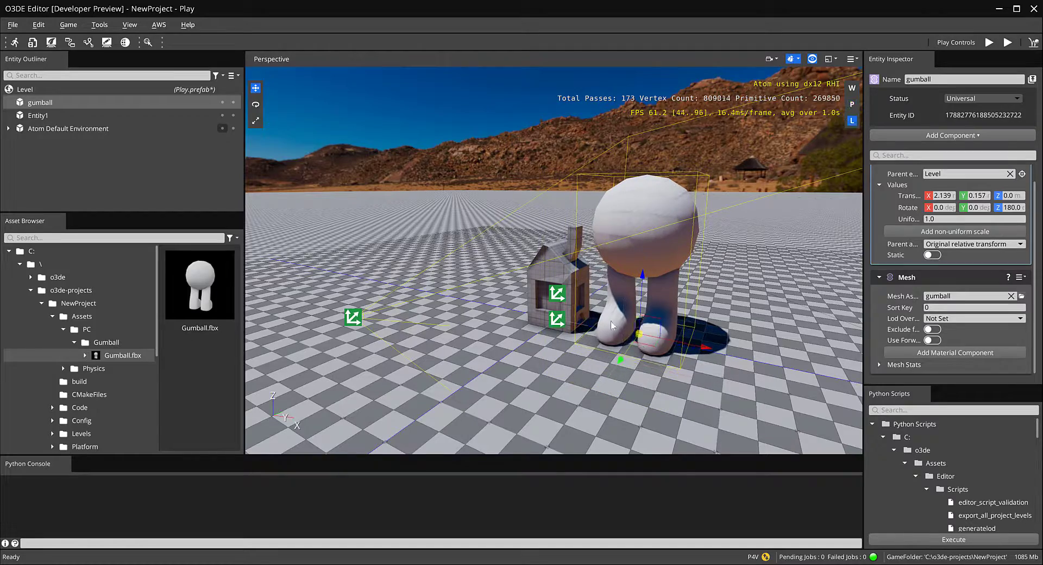
{"action": "middle_click_drag", "start_coordinate": [620, 360], "coordinate": [544, 302]}
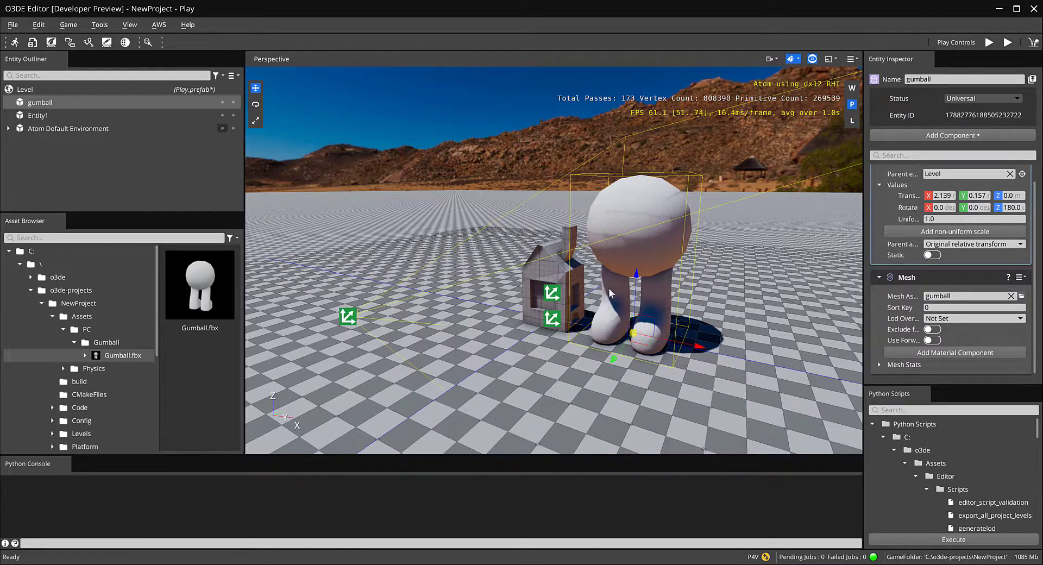
Step: Rename the Entity1 white box entity as House
{"action": "right_click_drag", "start_coordinate": [608, 288], "coordinate": [550, 260]}
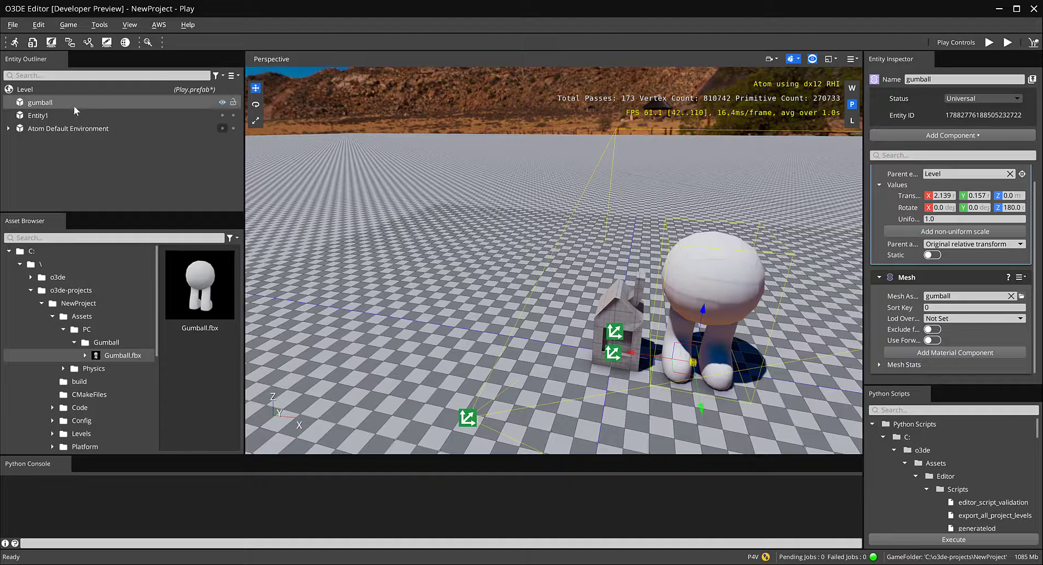
{"action": "left_click", "coordinate": [48, 115]}
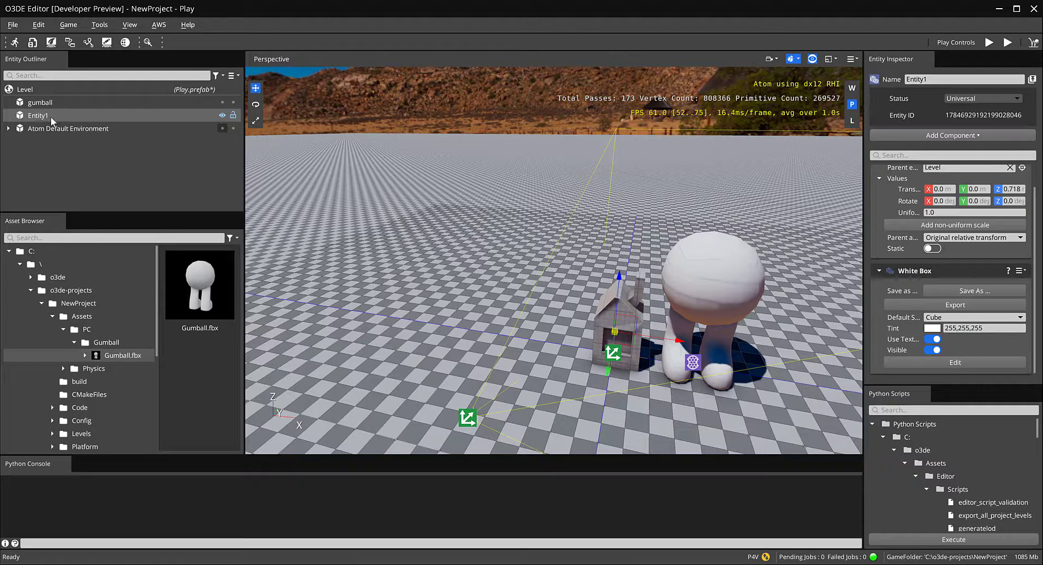
{"action": "right_click", "coordinate": [51, 117]}
{"action": "left_click", "coordinate": [96, 249]}
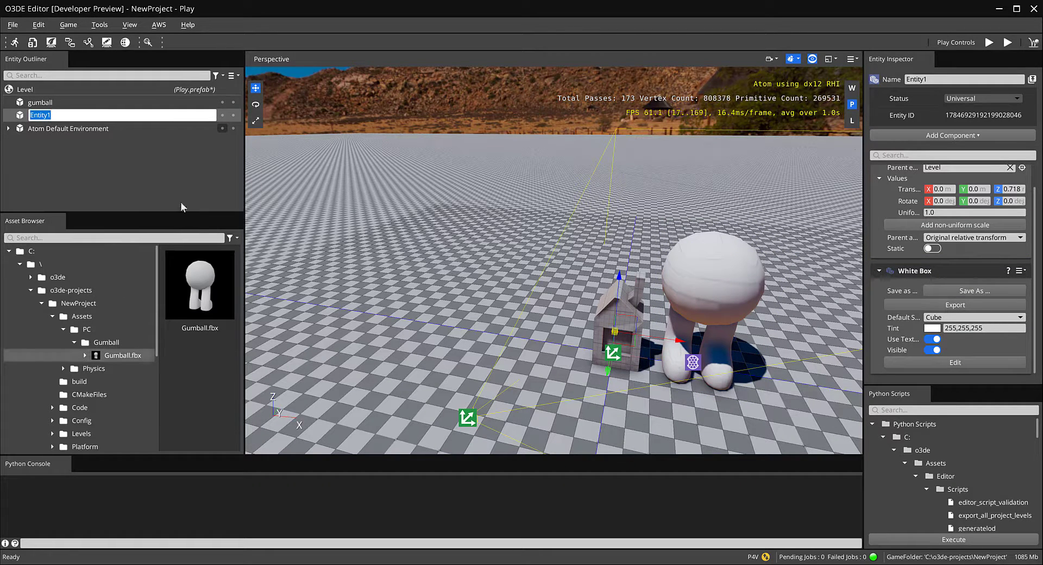
{"action": "type", "text": "House"}
{"action": "key", "text": "Return"}
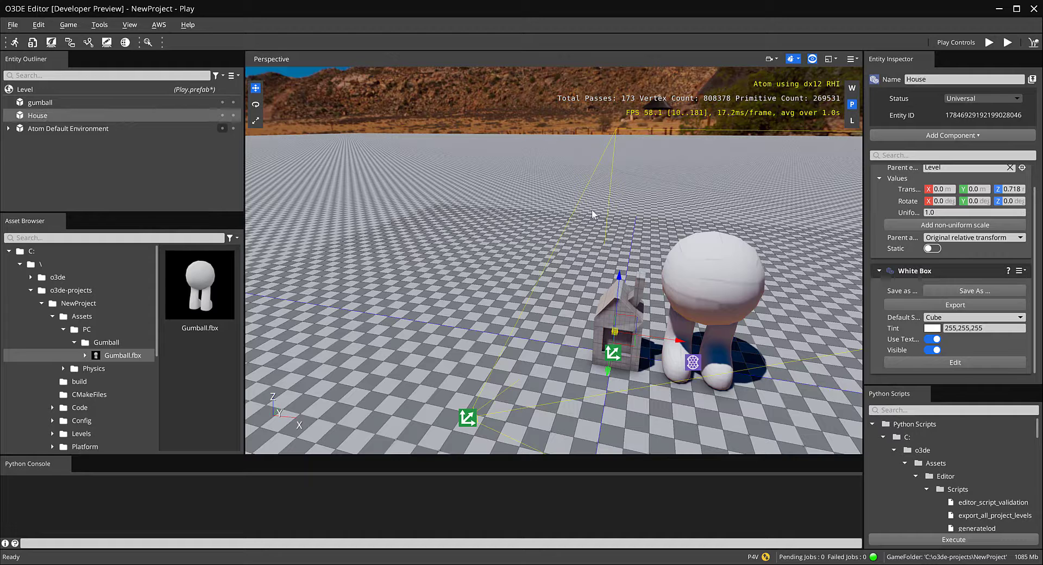
Step: Move the House entity along X to about -3.682 m and enlarge it to a uniform scale of about 3.811
{"action": "left_click_drag", "start_coordinate": [654, 342], "coordinate": [541, 301]}
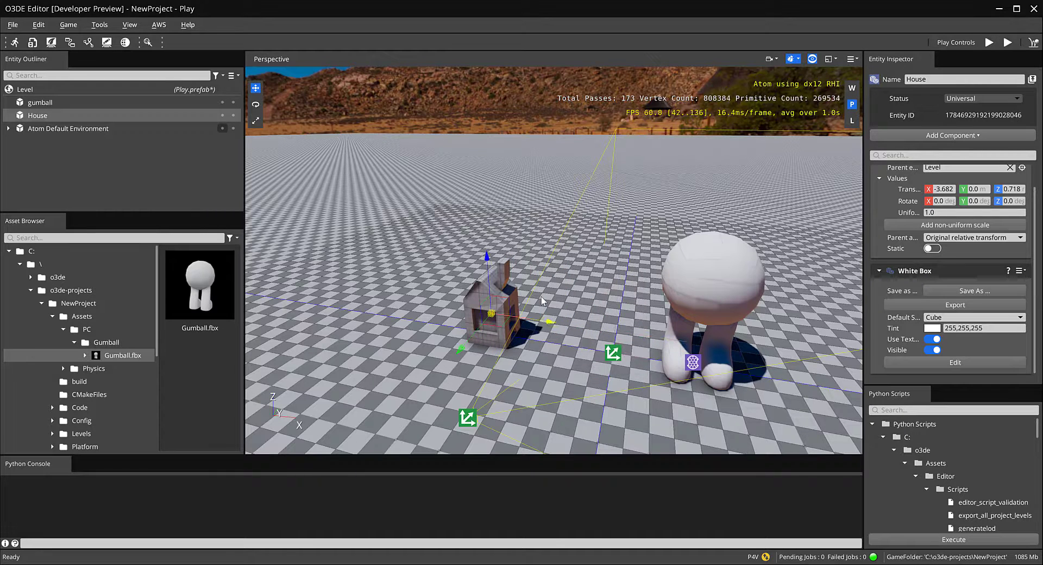
{"action": "key", "text": "r"}
{"action": "mouse_move", "coordinate": [458, 352]}
{"action": "left_mouse_down"}
{"action": "mouse_move", "coordinate": [448, 351]}
{"action": "mouse_move", "coordinate": [467, 342]}
{"action": "left_mouse_up"}
{"action": "key", "text": "e"}
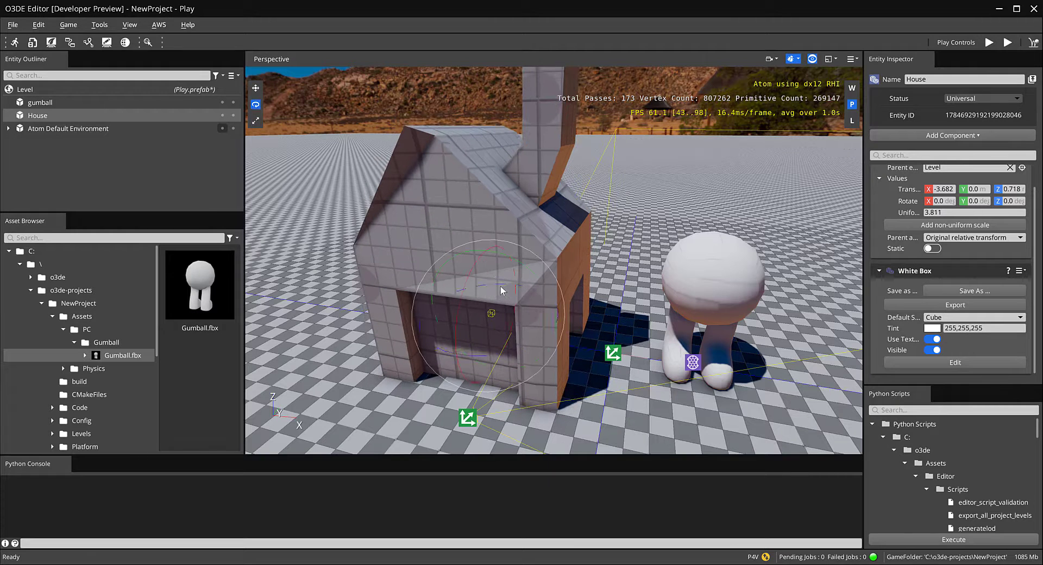
Step: Raise the House onto the ground plane and move it away from the gumball, to about X -7.383, Y 2.312, Z 2.643 m
{"action": "key", "text": "w"}
{"action": "left_click_drag", "start_coordinate": [488, 250], "coordinate": [489, 196]}
{"action": "left_click_drag", "start_coordinate": [463, 279], "coordinate": [492, 250]}
{"action": "left_click_drag", "start_coordinate": [590, 224], "coordinate": [477, 239]}
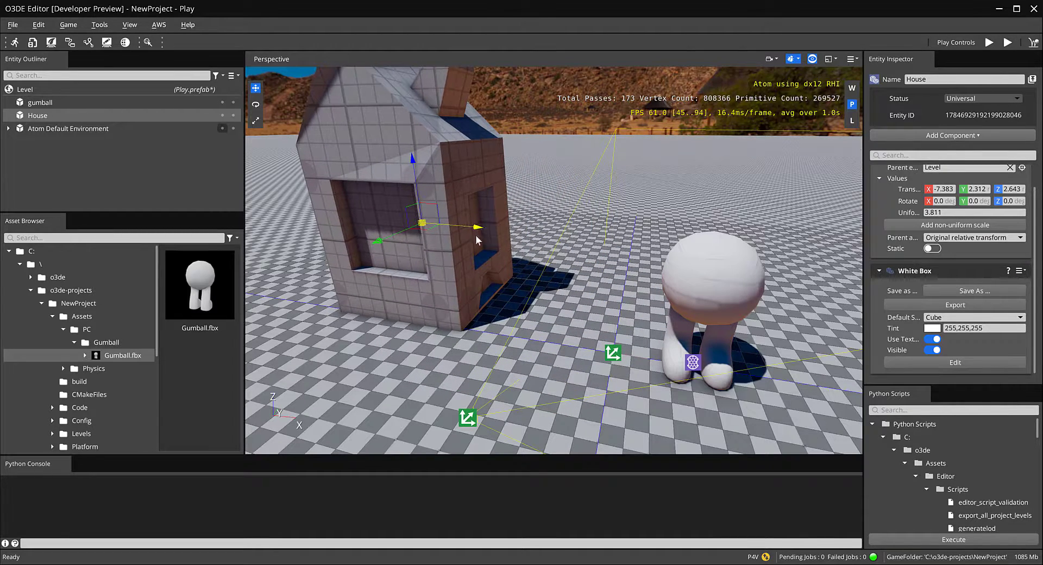
Step: Enlarge the House to a uniform scale of about 8.47 and reposition it at about X -10.84, Y 1.286, Z 5.819 m
{"action": "scroll", "coordinate": [457, 239], "scroll_direction": "down", "scroll_amount": 5}
{"action": "key", "text": "3"}
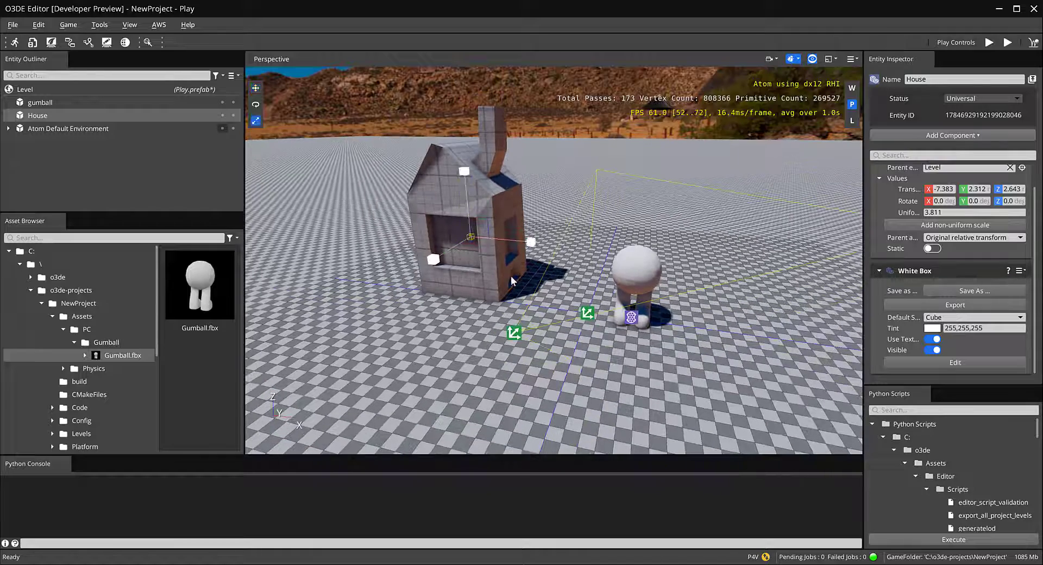
{"action": "left_click_drag", "start_coordinate": [464, 172], "coordinate": [474, 115]}
{"action": "key", "text": "2"}
{"action": "key", "text": "1"}
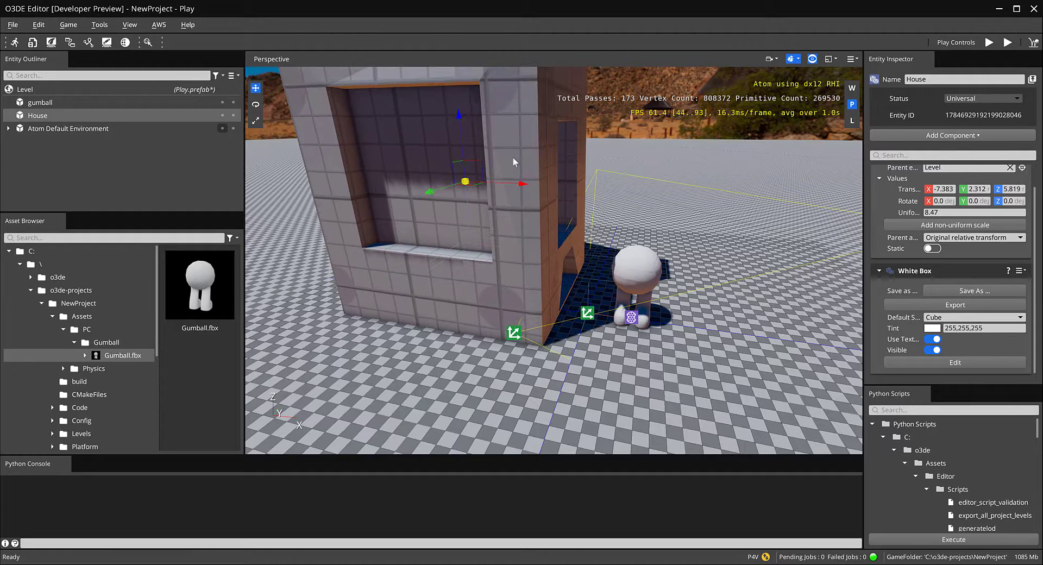
{"action": "left_click_drag", "start_coordinate": [525, 188], "coordinate": [350, 203]}
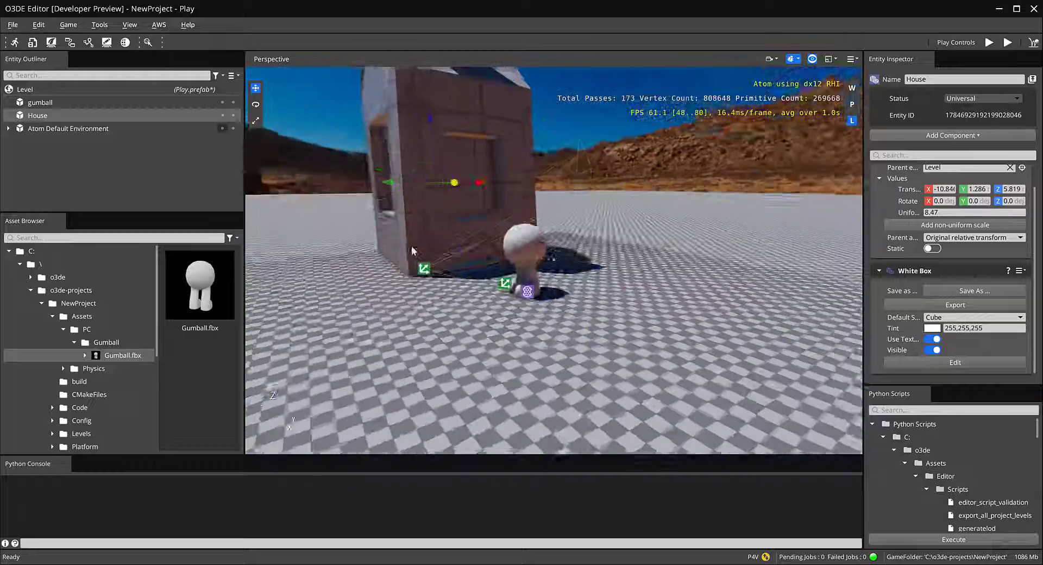